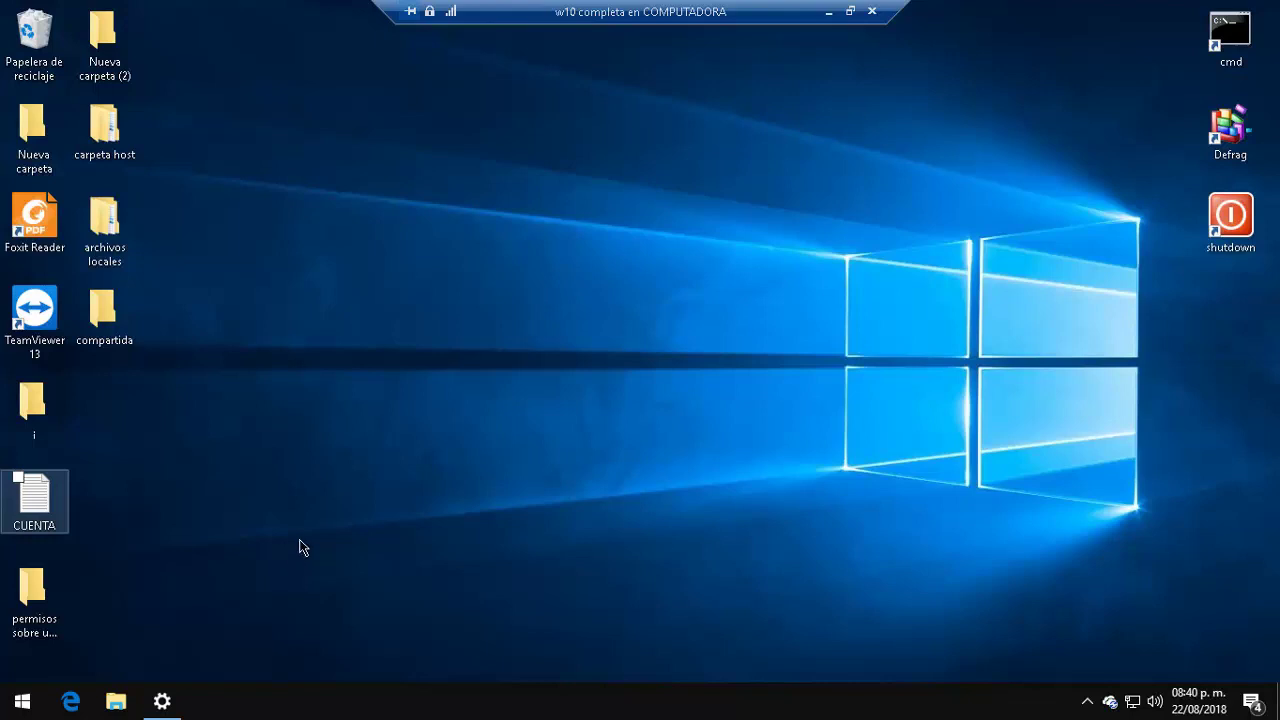
Step: Browse the YouTube channel's videos, close the find bar, and return to the remote desktop
{"action": "left_click", "coordinate": [551, 337]}
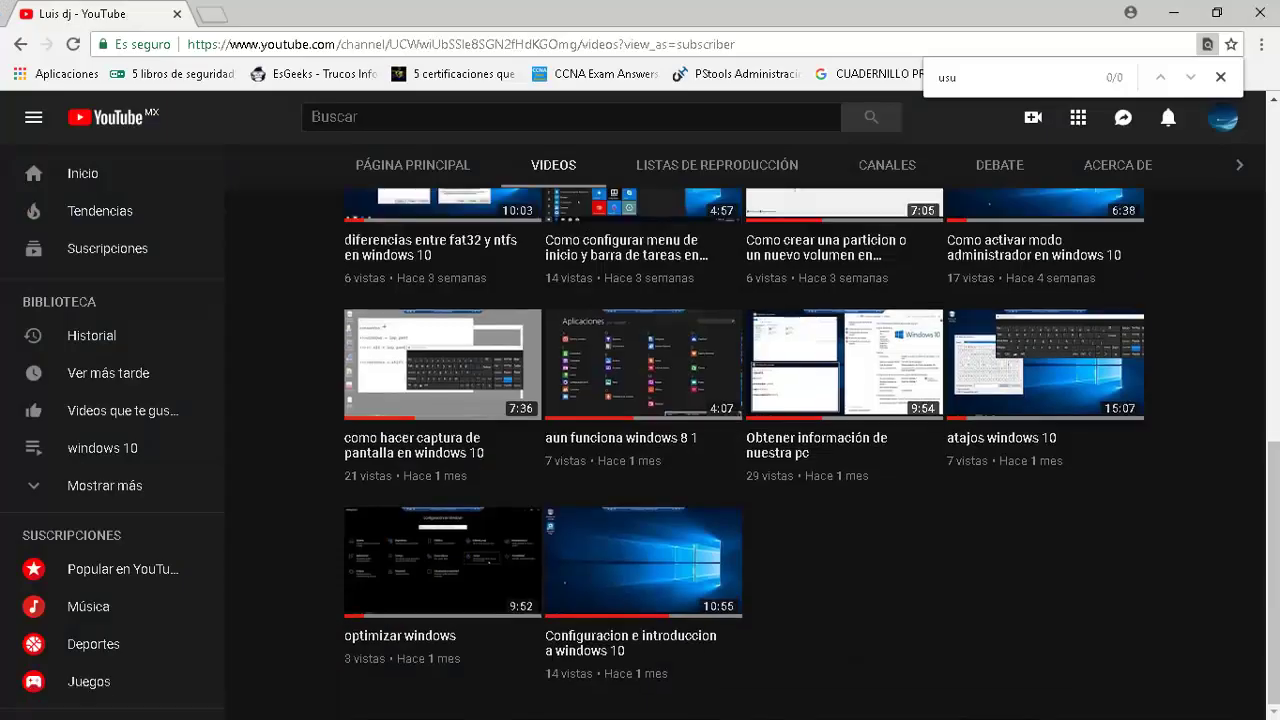
{"action": "scroll", "coordinate": [654, 690], "scroll_direction": "up", "scroll_amount": 10}
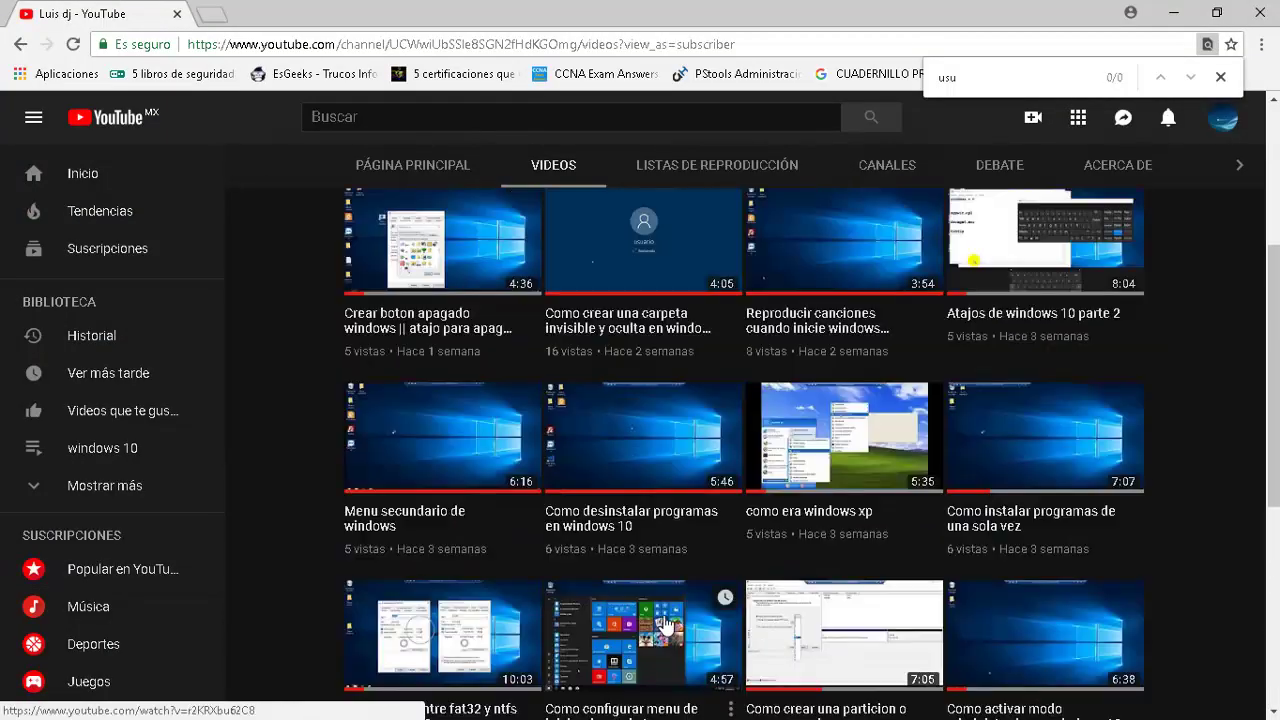
{"action": "scroll", "coordinate": [550, 635], "scroll_direction": "down", "scroll_amount": 1}
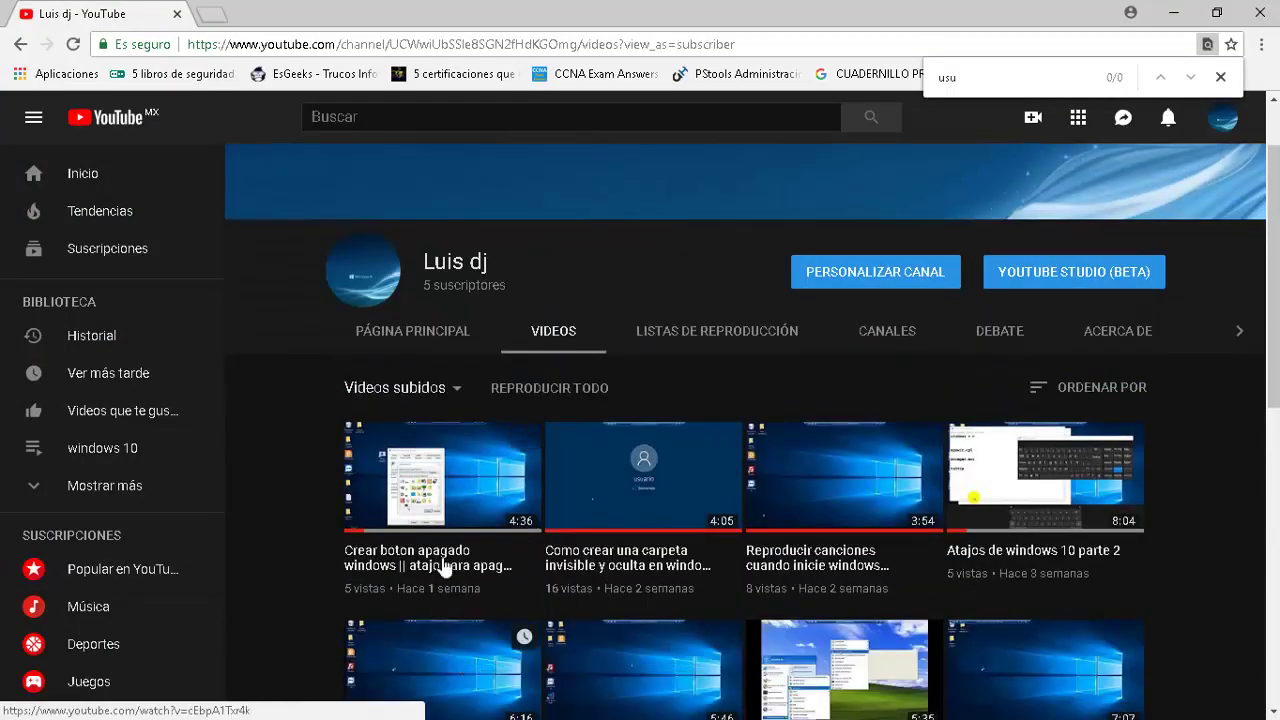
{"action": "scroll", "coordinate": [735, 445], "scroll_direction": "down", "scroll_amount": 4}
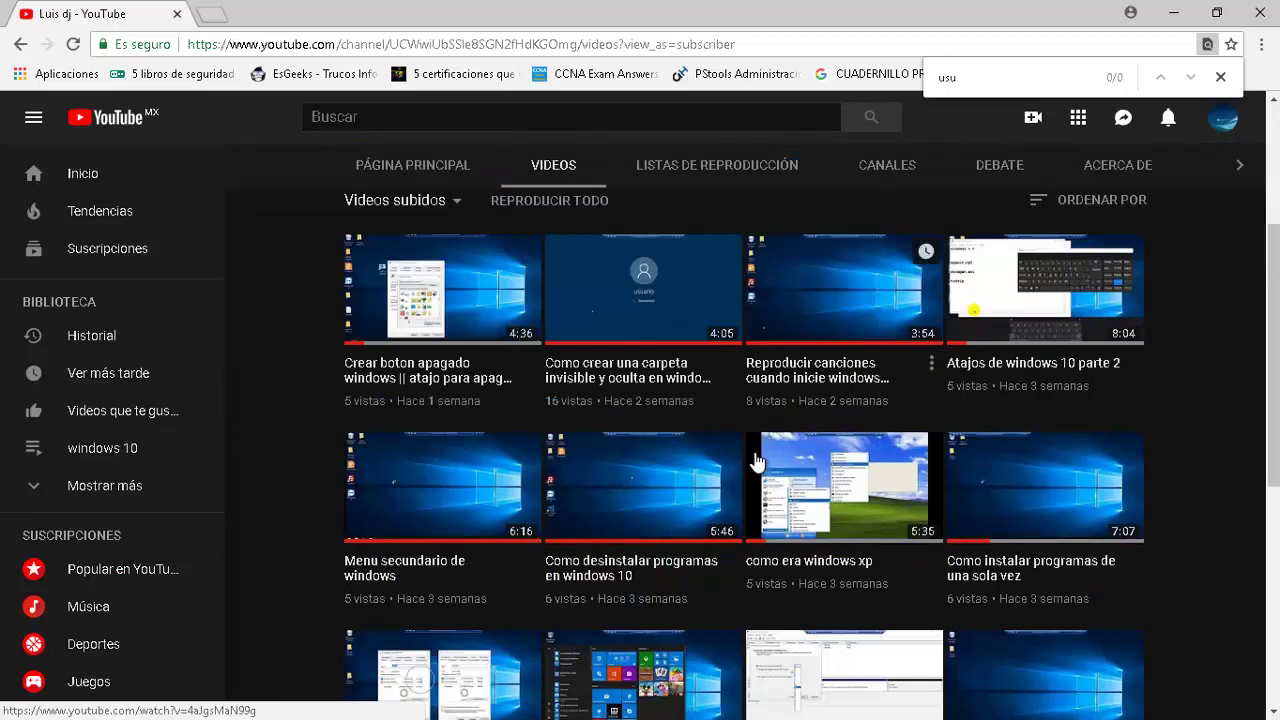
{"action": "scroll", "coordinate": [755, 460], "scroll_direction": "down", "scroll_amount": 1}
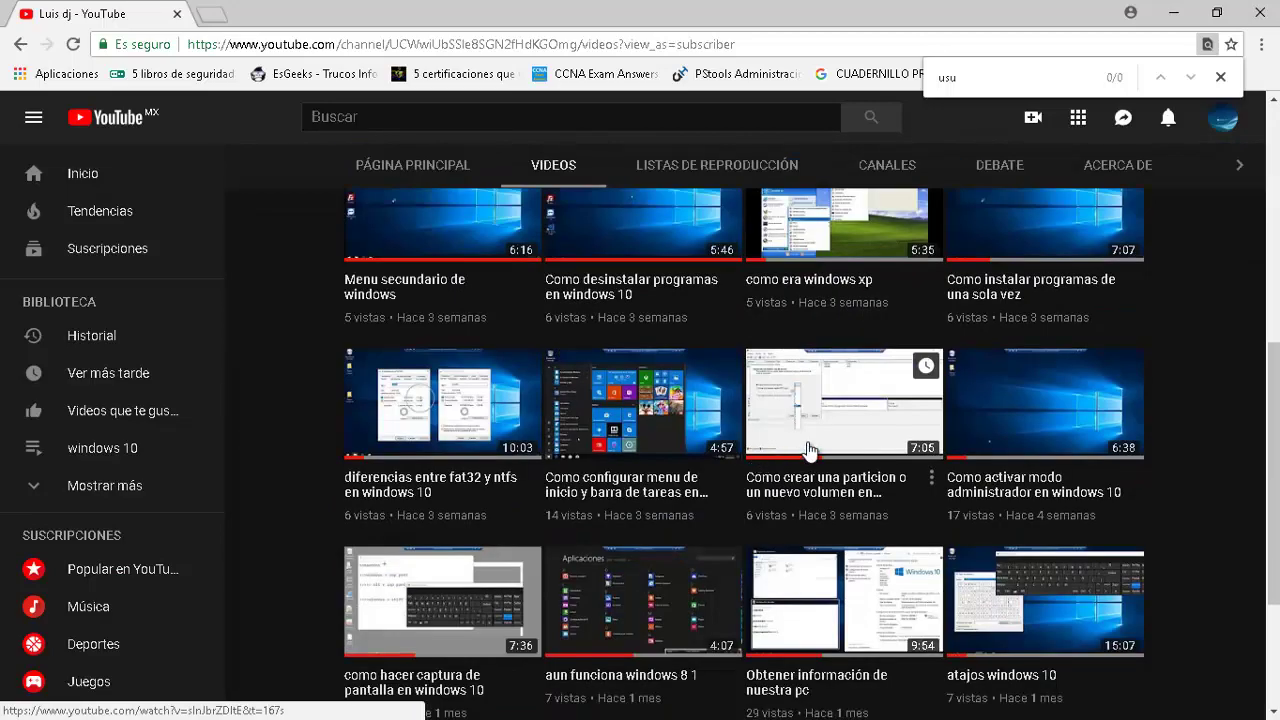
{"action": "scroll", "coordinate": [808, 450], "scroll_direction": "down", "scroll_amount": 3}
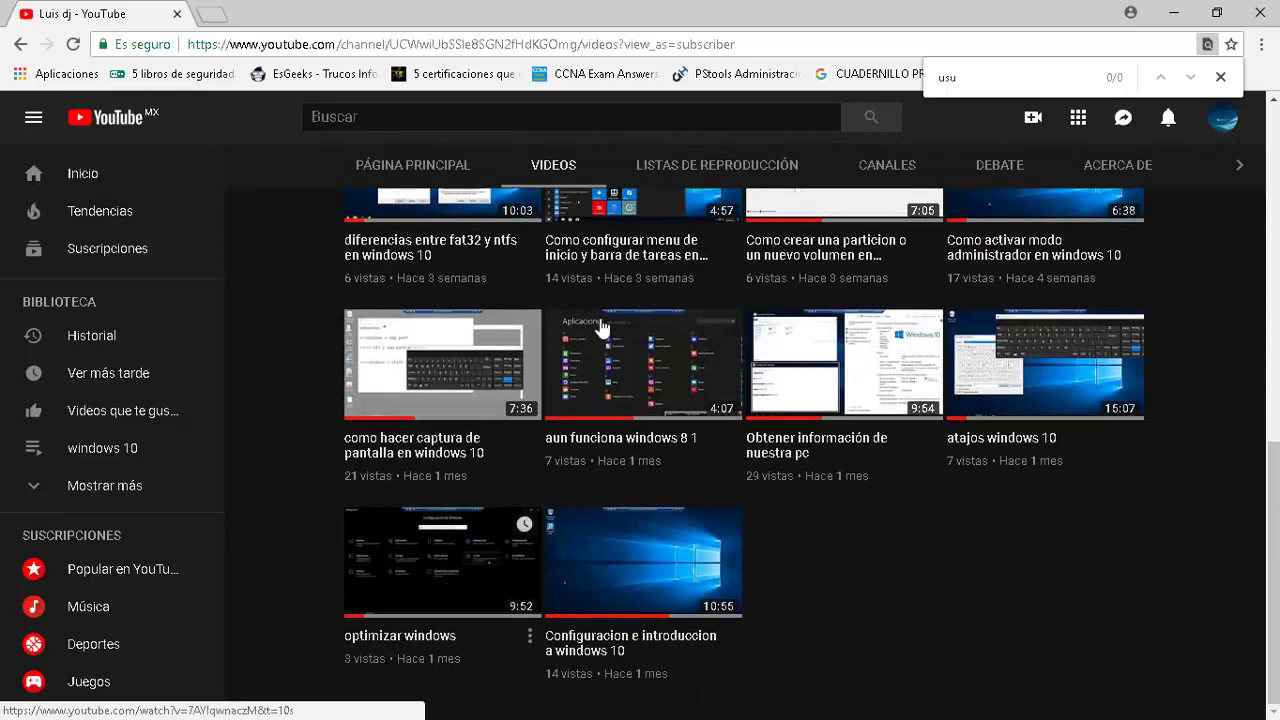
{"action": "scroll", "coordinate": [713, 547], "scroll_direction": "up", "scroll_amount": 8}
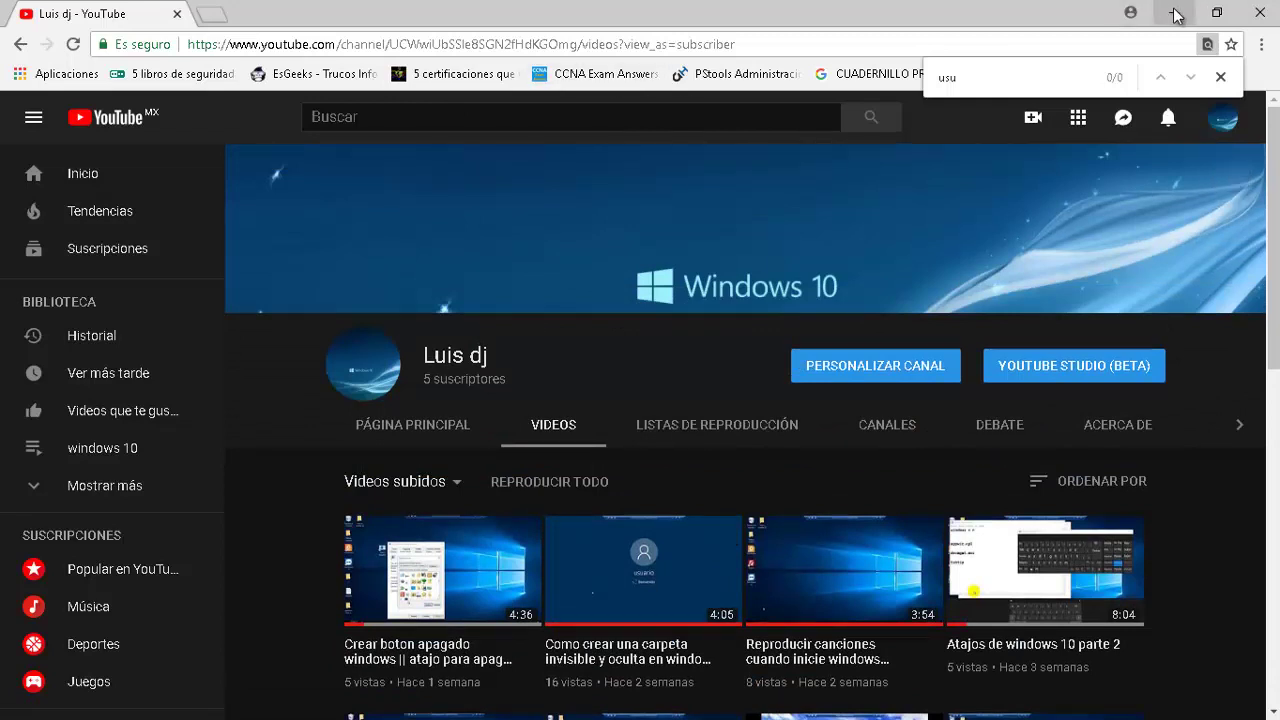
{"action": "left_click", "coordinate": [1219, 80]}
{"action": "key", "text": "alt+Tab"}
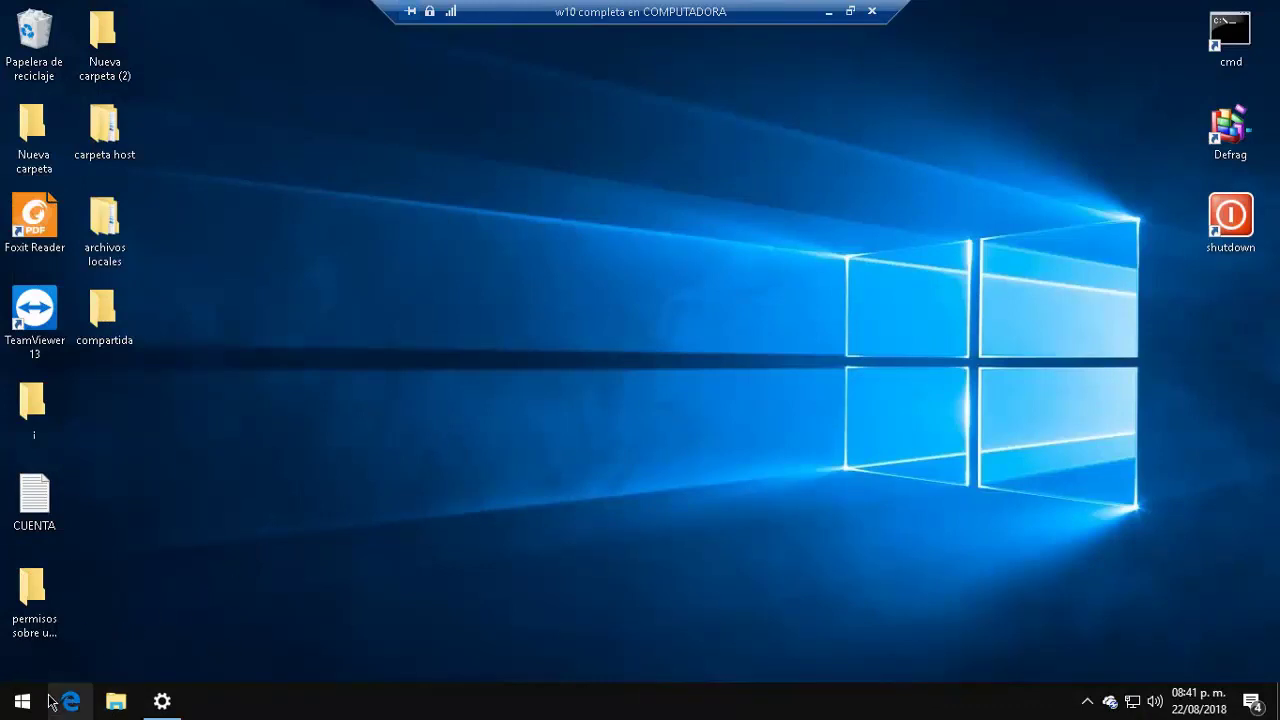
Step: Open Settings from Start, go back to its home page, and enter Cuentas
{"action": "left_click", "coordinate": [9, 710]}
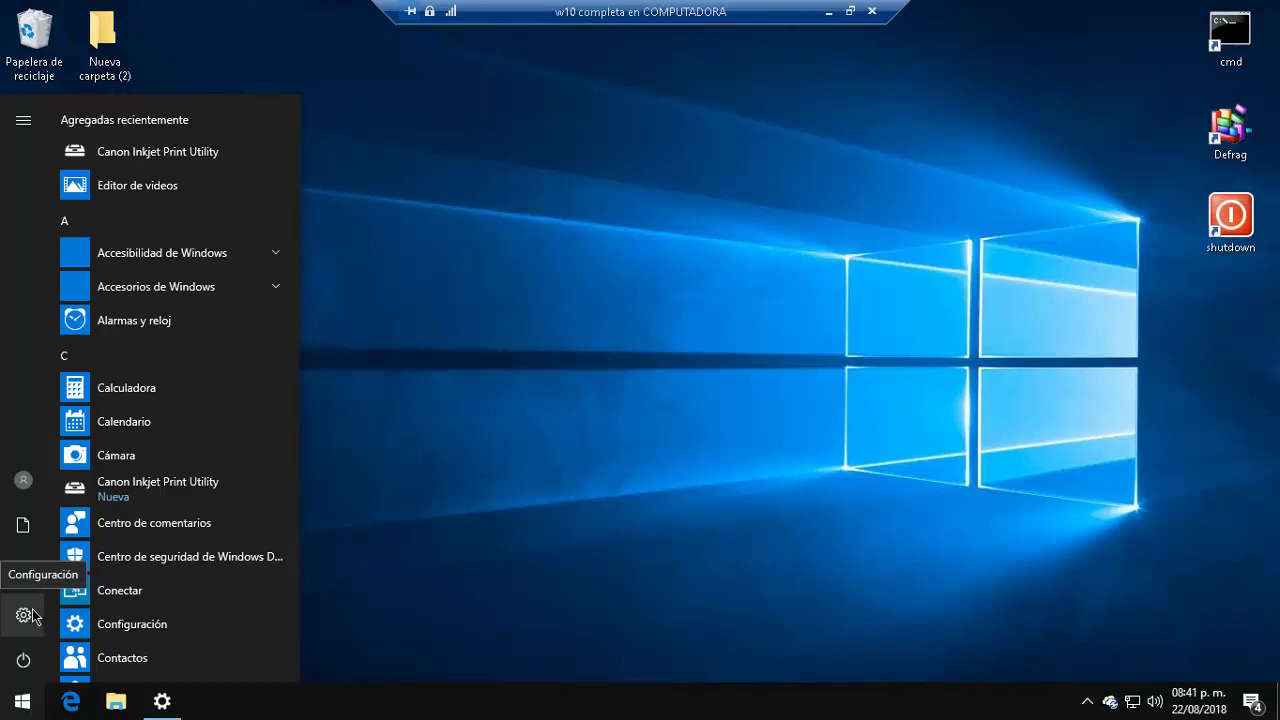
{"action": "left_click", "coordinate": [30, 615]}
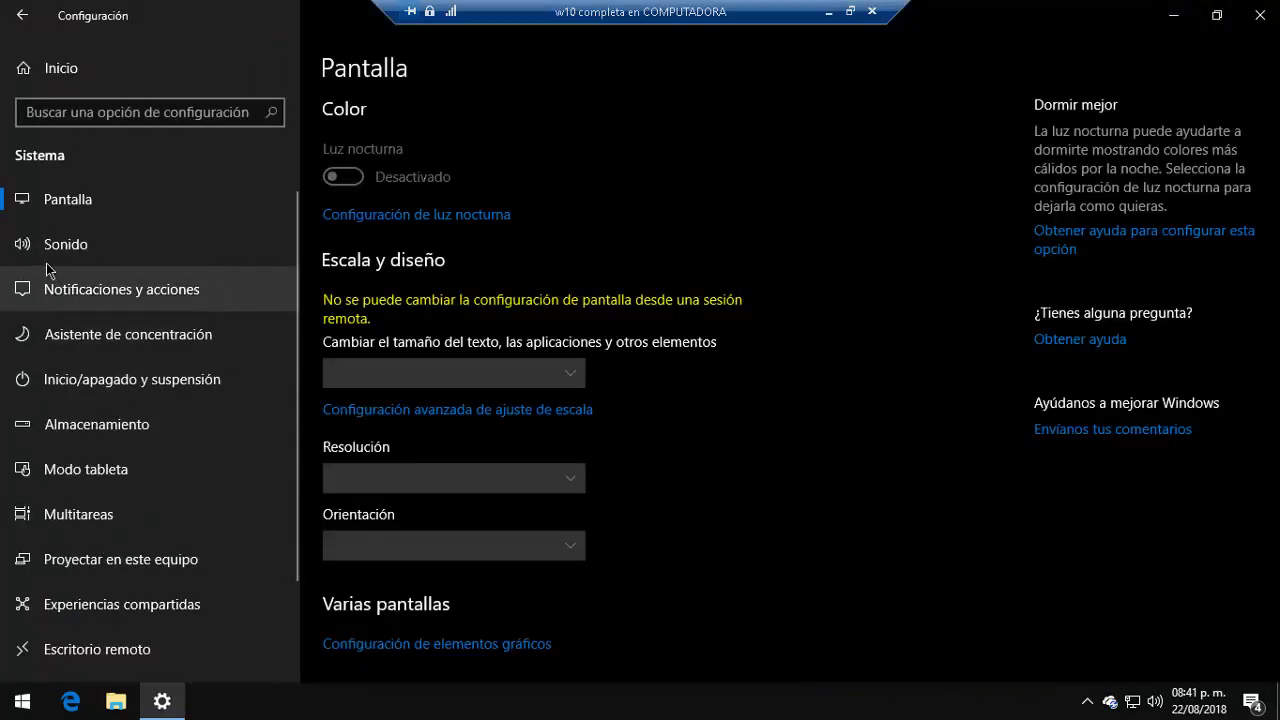
{"action": "left_click", "coordinate": [22, 16]}
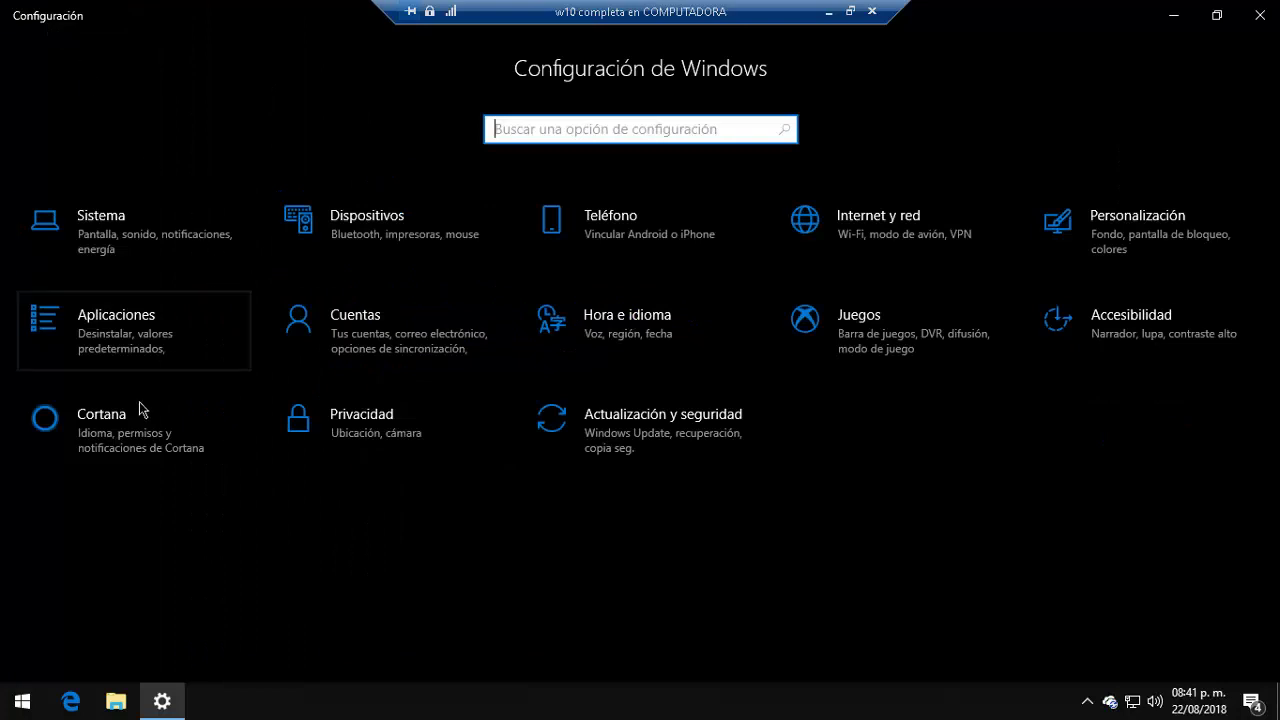
{"action": "left_click", "coordinate": [343, 327]}
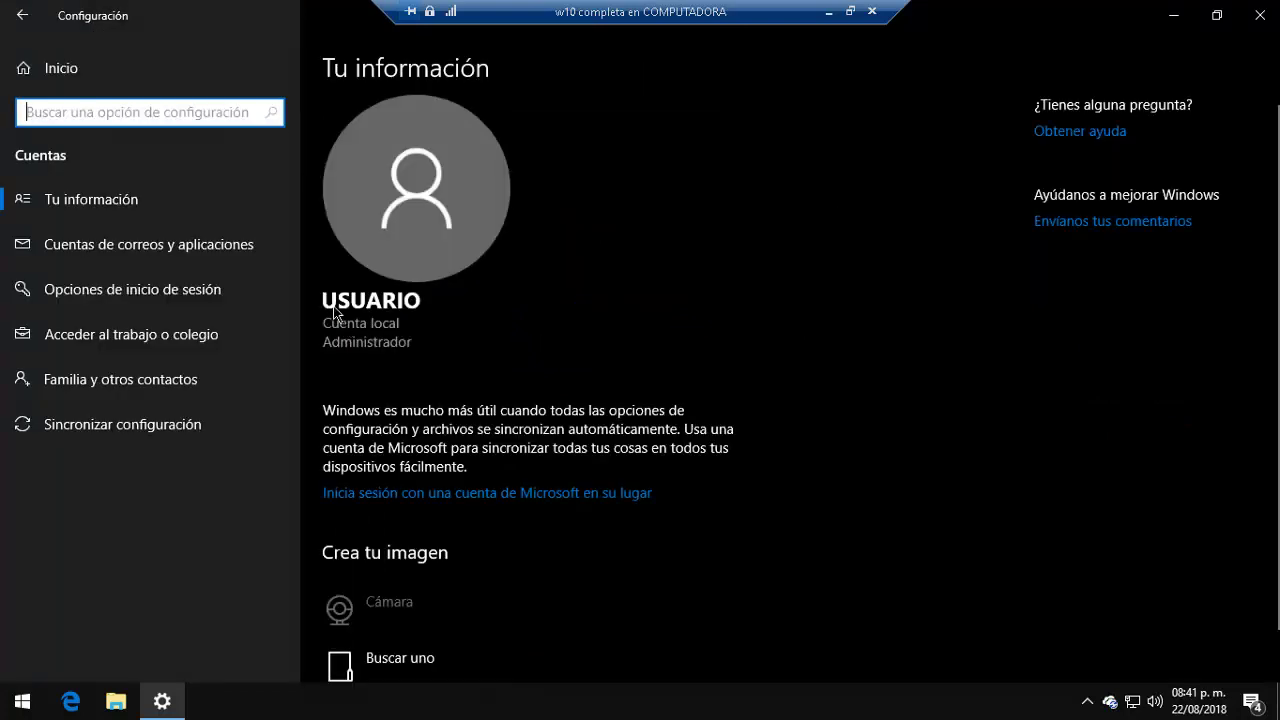
Step: Visit Familia y otros contactos and its assigned access page, then start adding another person
{"action": "left_click", "coordinate": [106, 379]}
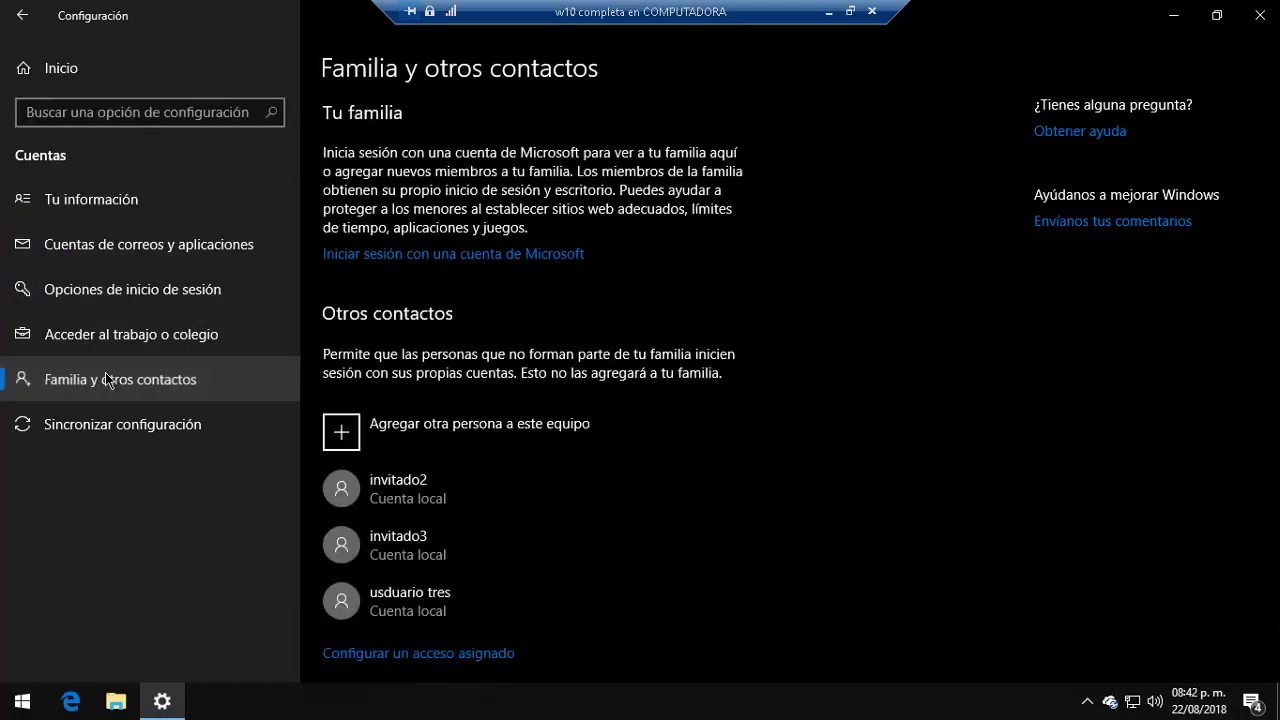
{"action": "scroll", "coordinate": [440, 368], "scroll_direction": "down", "scroll_amount": 1}
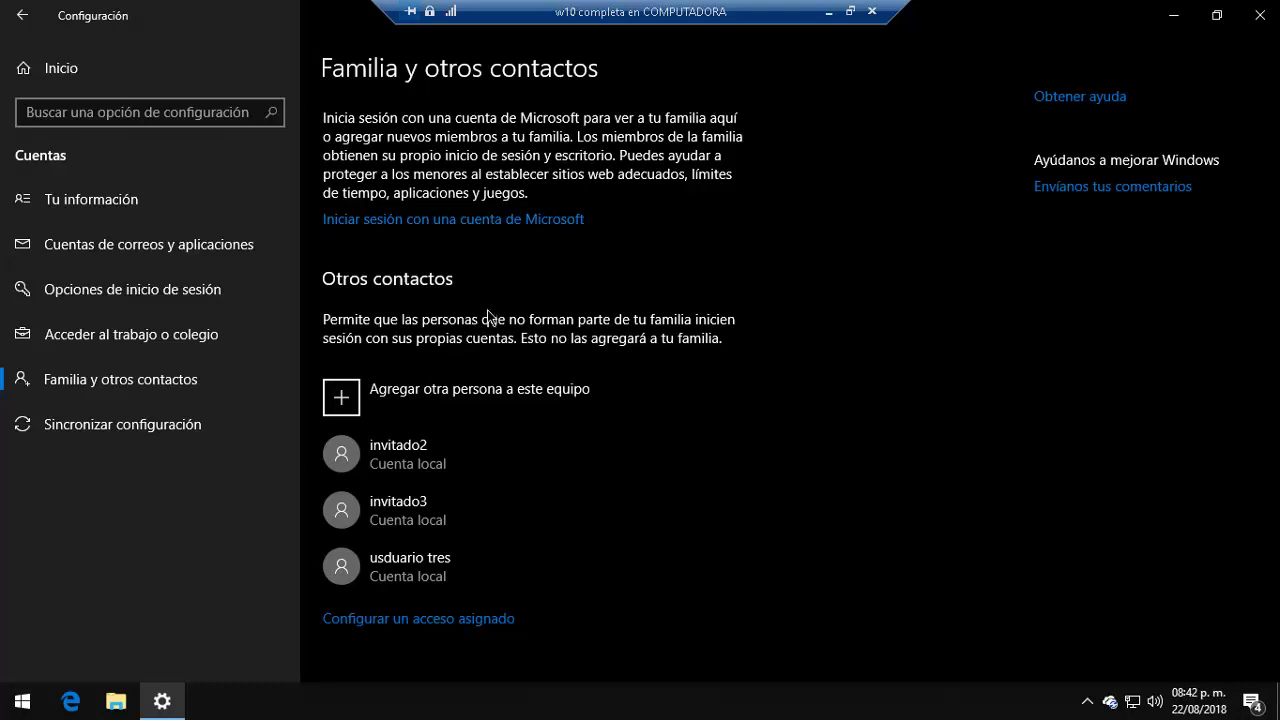
{"action": "left_click", "coordinate": [426, 618]}
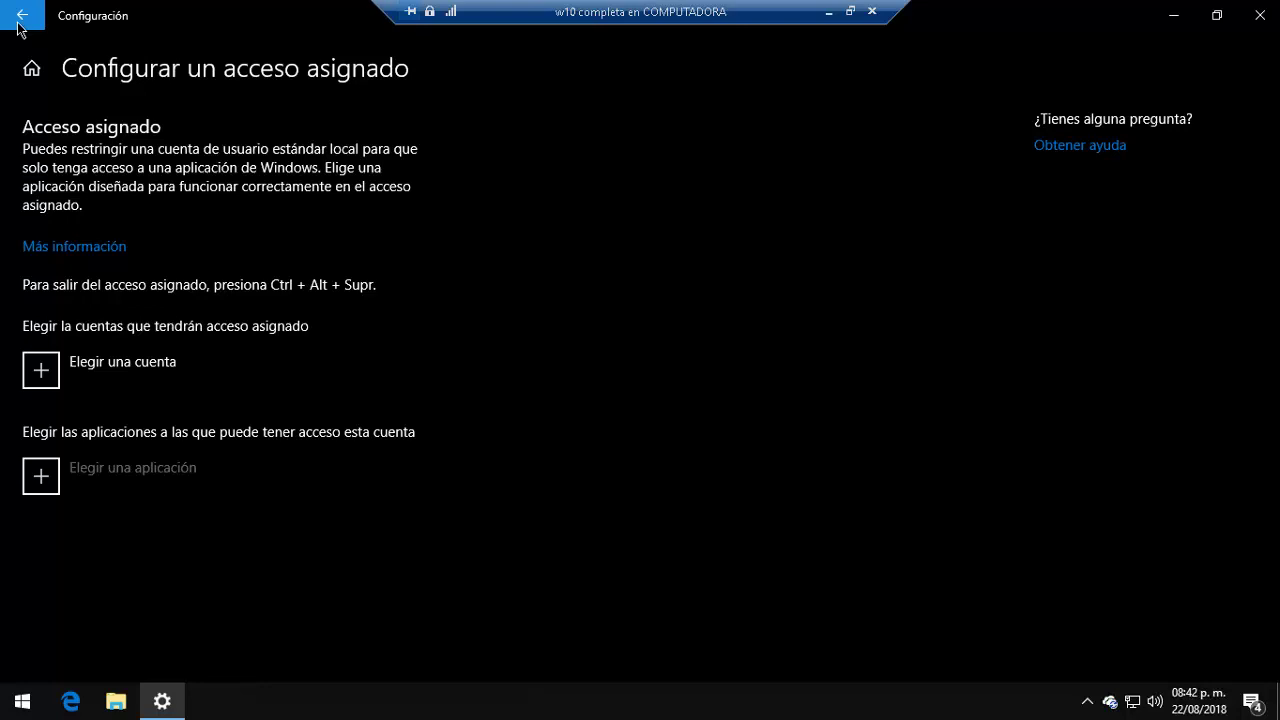
{"action": "left_click", "coordinate": [18, 24]}
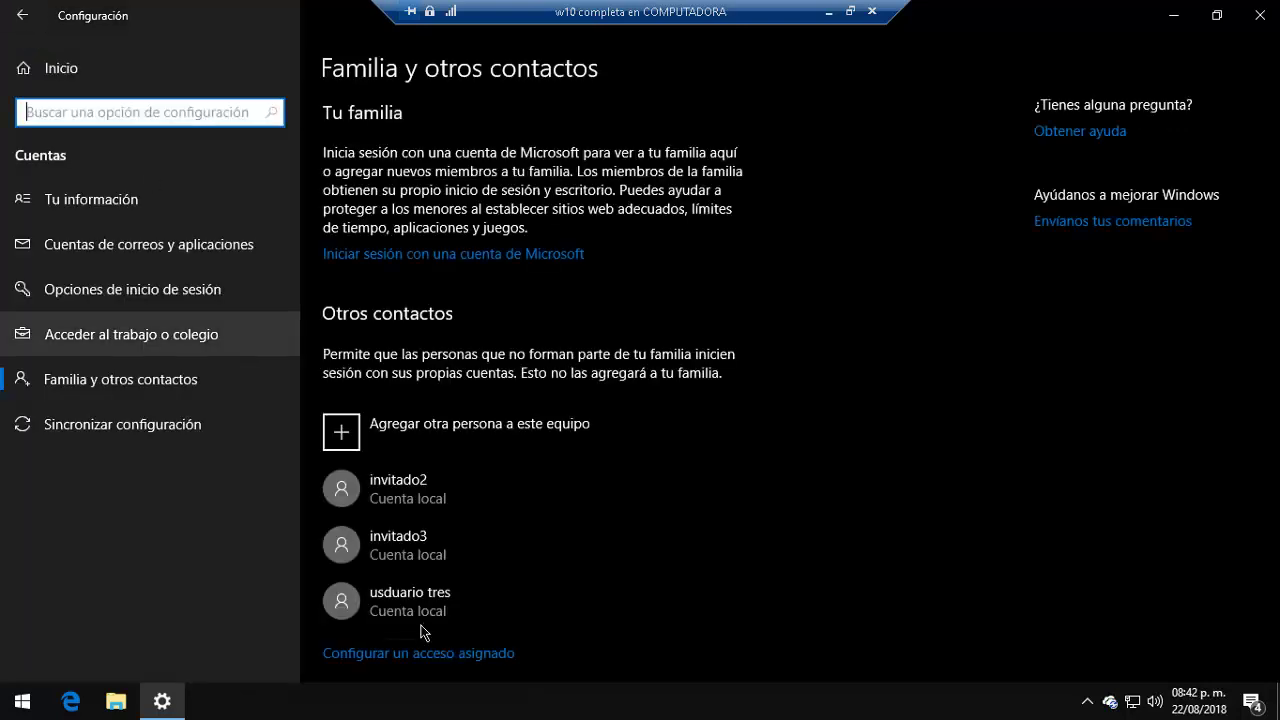
{"action": "left_click", "coordinate": [503, 437]}
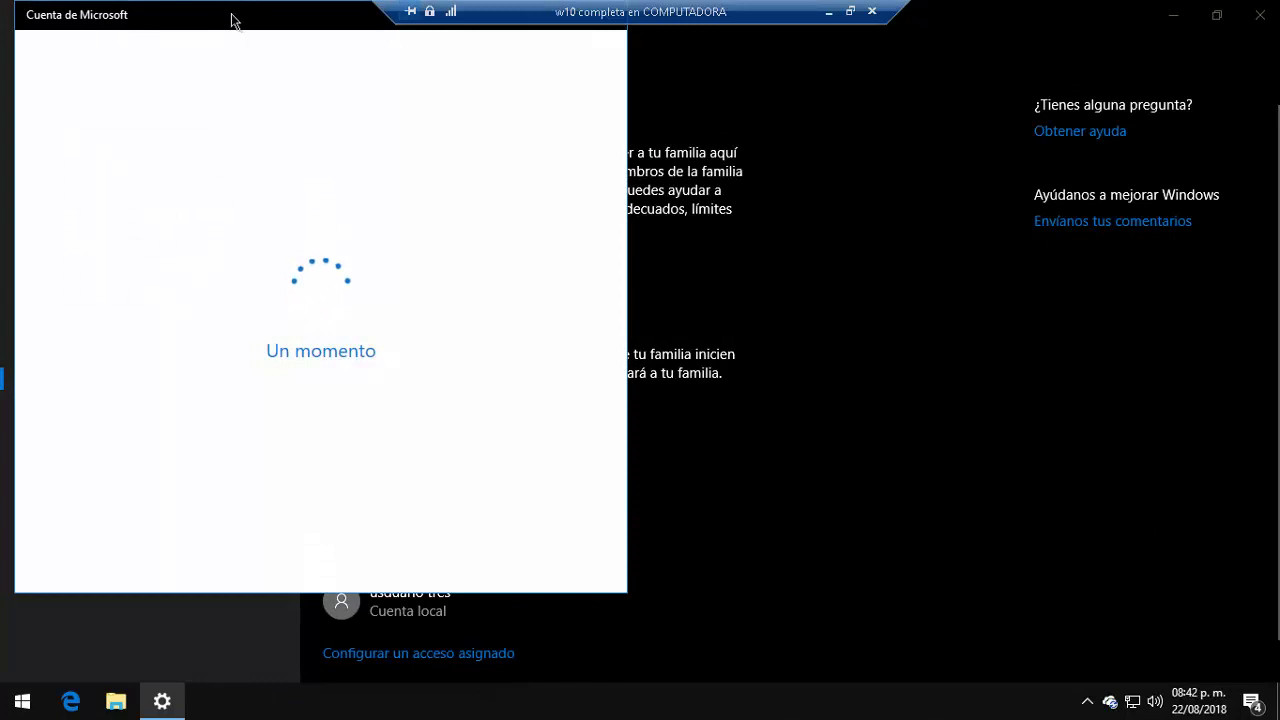
Step: In the Microsoft account window, choose no sign-in info, then add a user without a Microsoft account
{"action": "left_click_drag", "start_coordinate": [234, 18], "coordinate": [386, 57]}
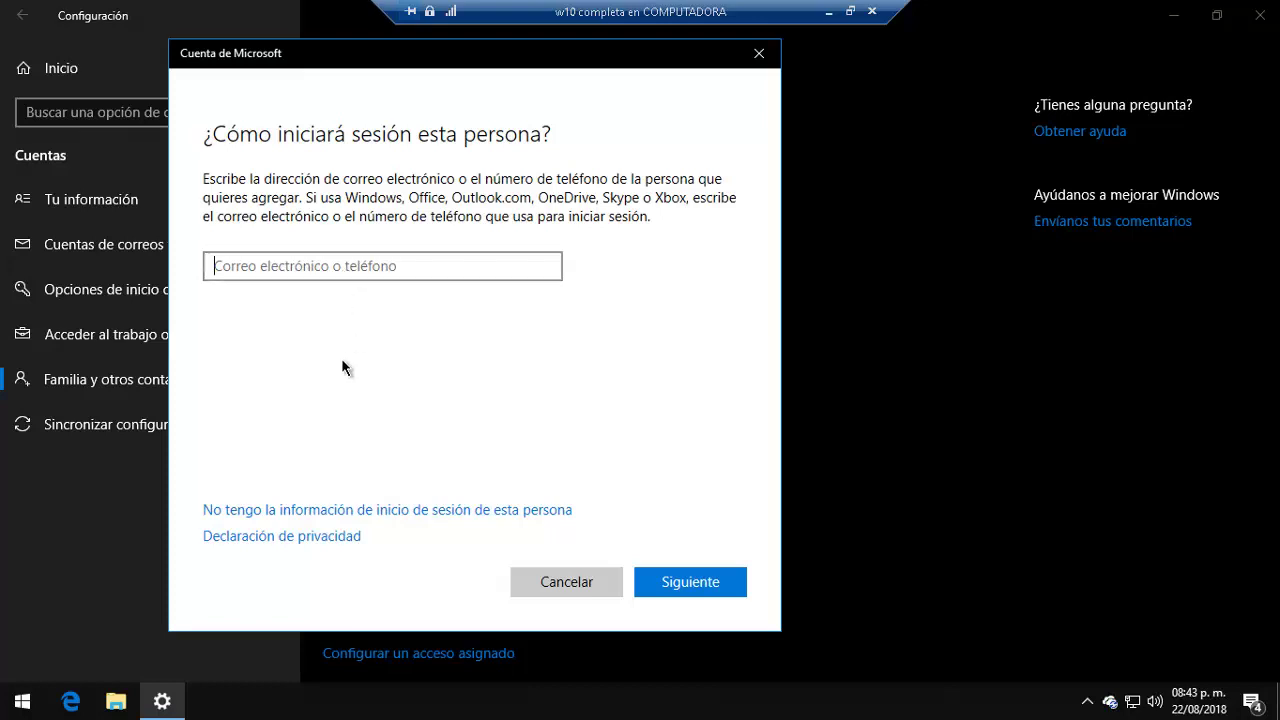
{"action": "left_click", "coordinate": [358, 509]}
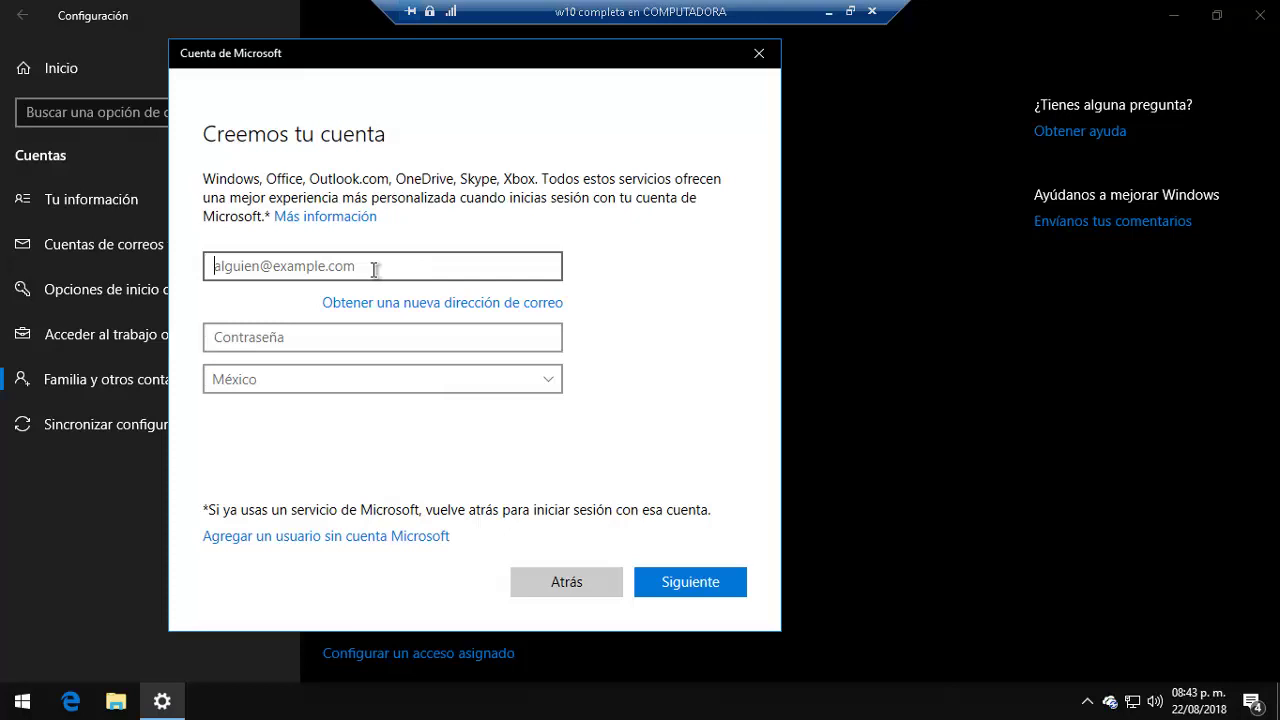
{"action": "left_click", "coordinate": [378, 338]}
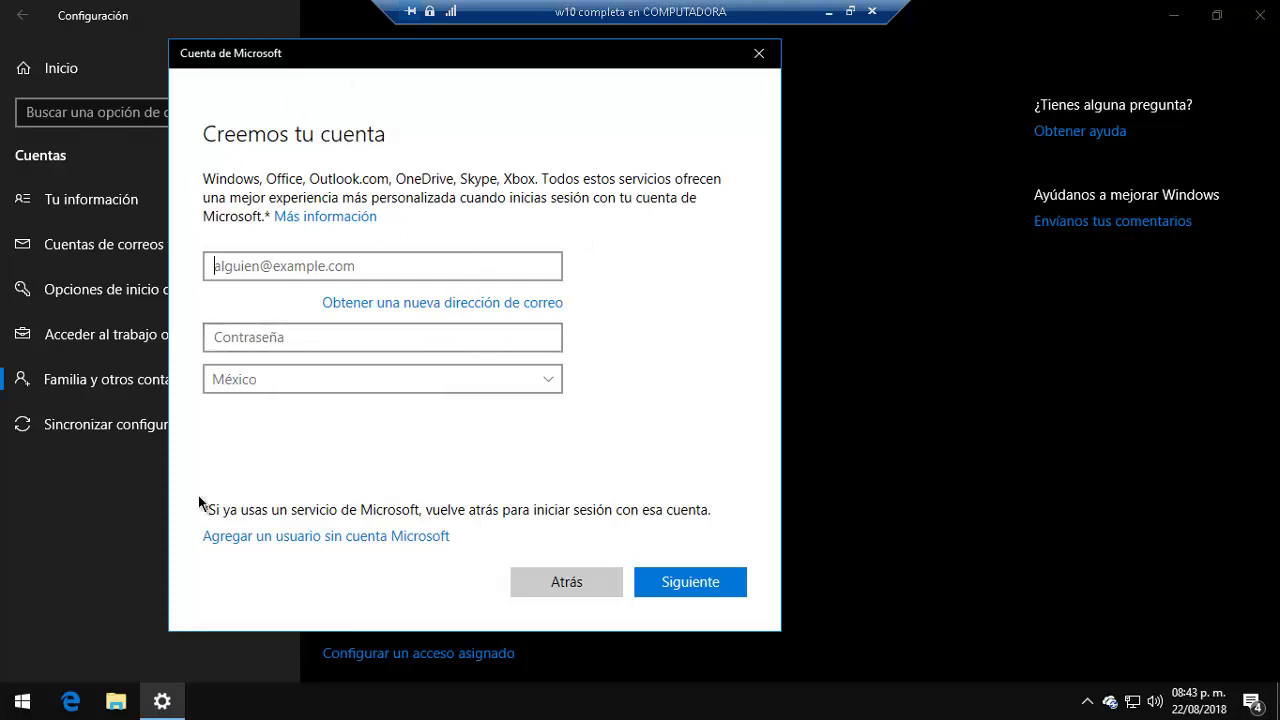
{"action": "left_click", "coordinate": [304, 540]}
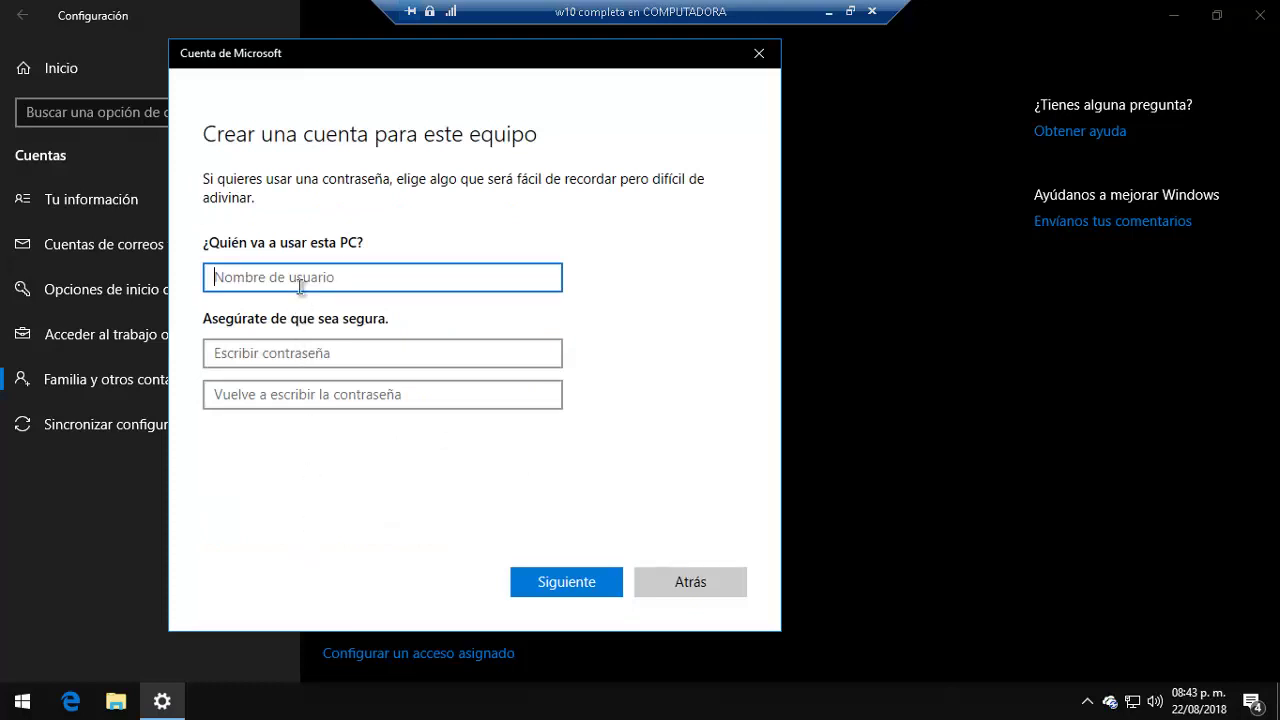
Step: Enter the user name Rompapeo and type a password and its confirmation
{"action": "type", "text": "Ro"}
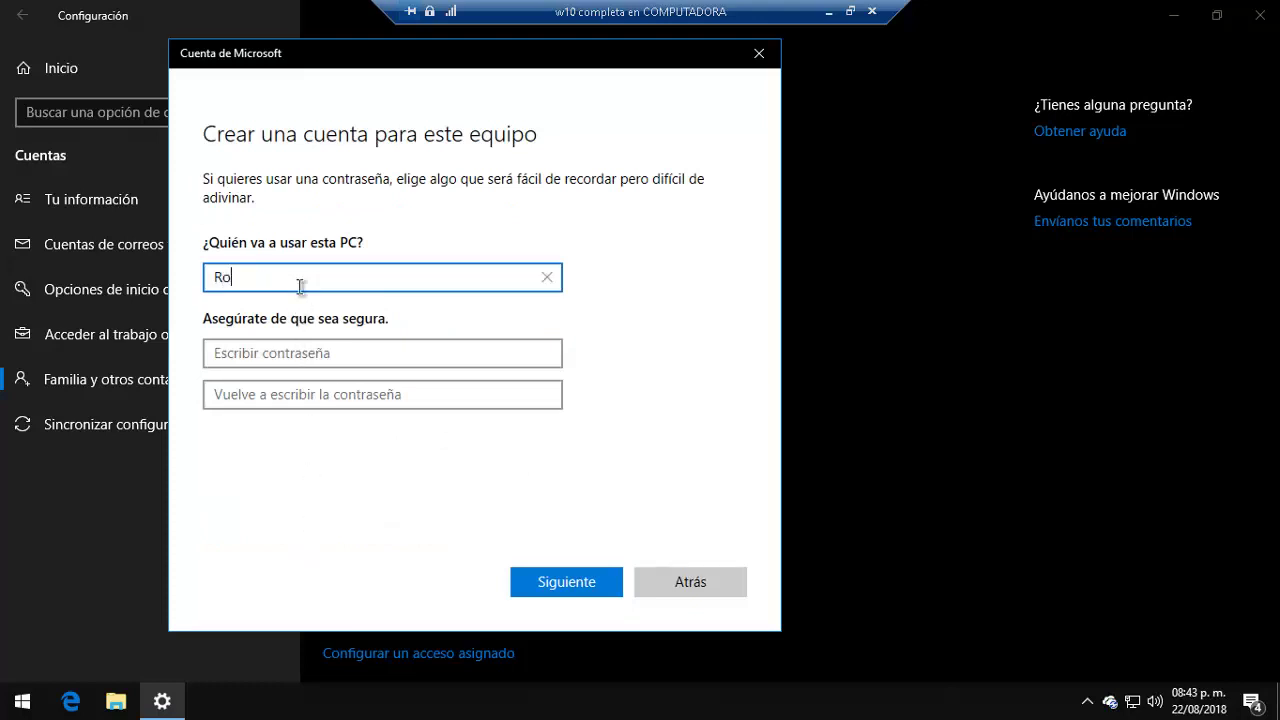
{"action": "type", "text": "mpapeo"}
{"action": "key", "text": "Tab"}
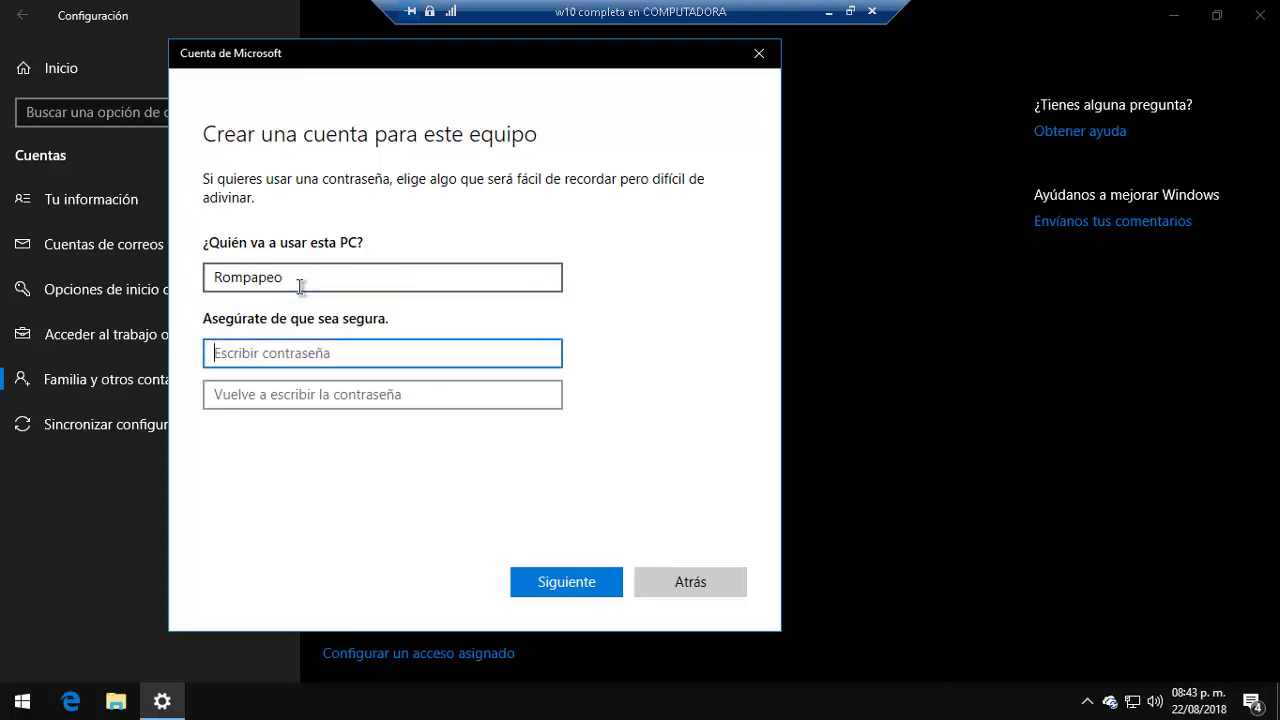
{"action": "type", "text": "123456"}
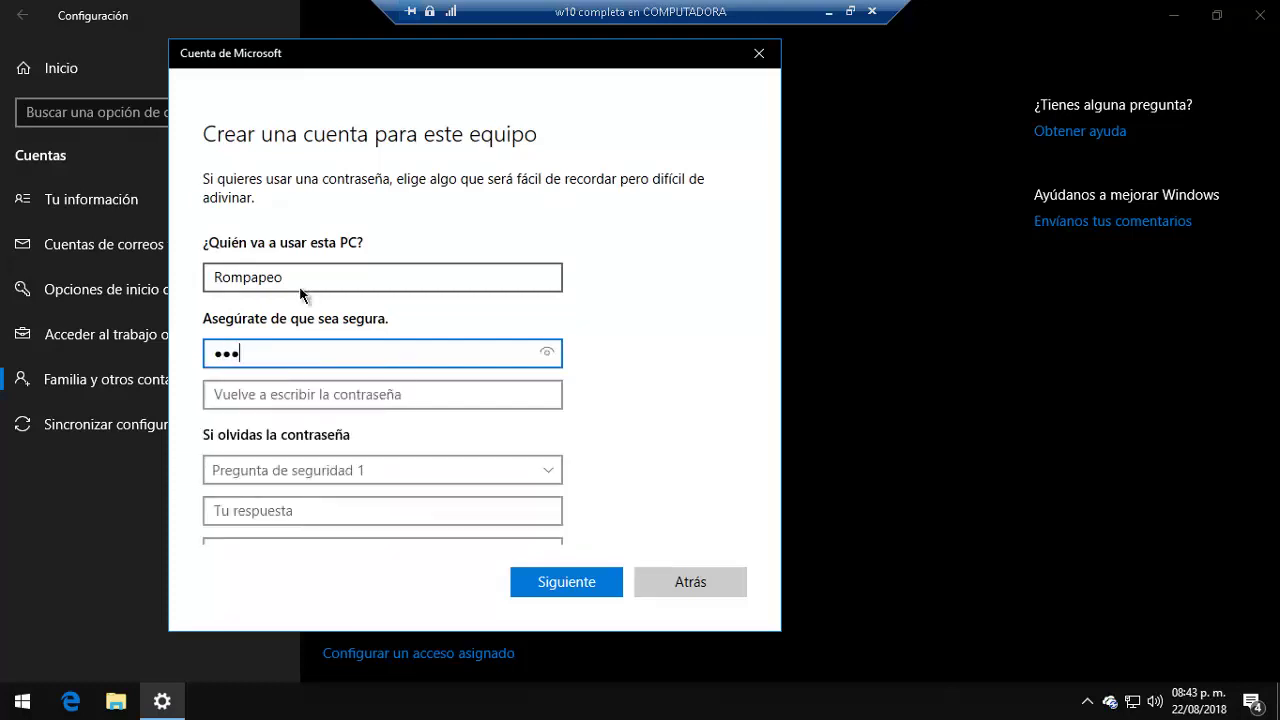
{"action": "type", "text": "7890"}
{"action": "key", "text": "Tab"}
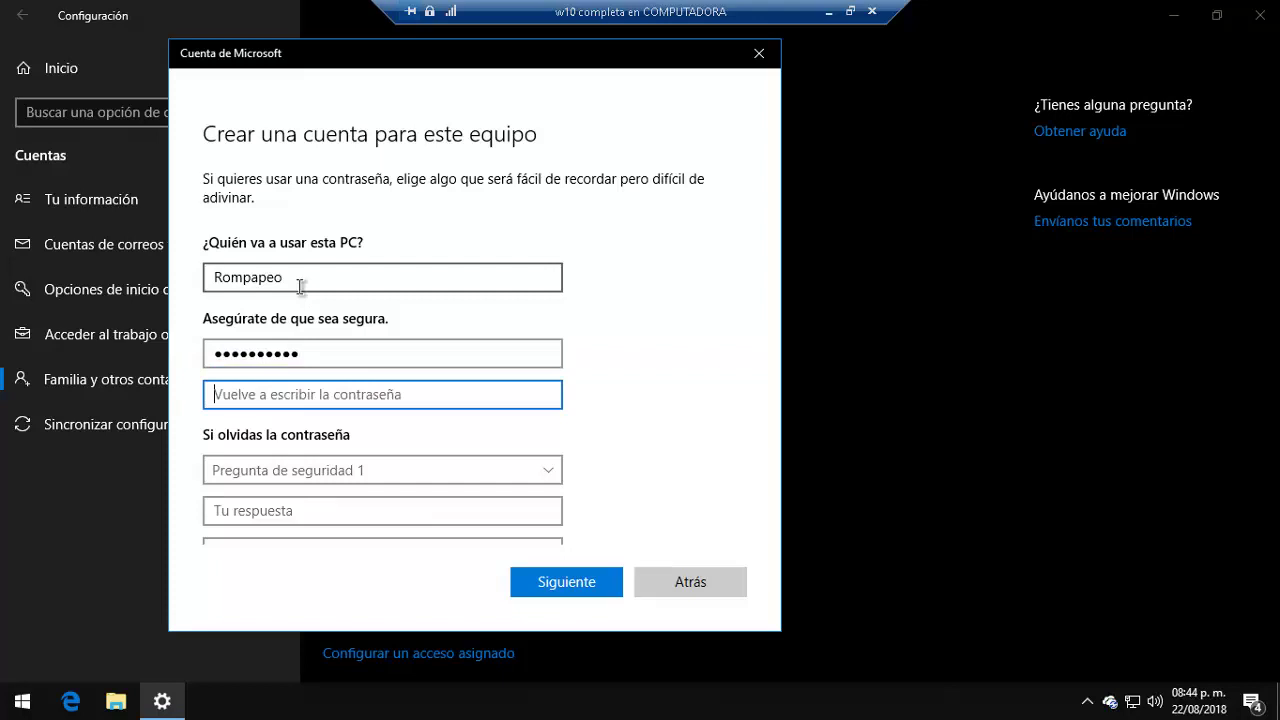
{"action": "type", "text": "1234567"}
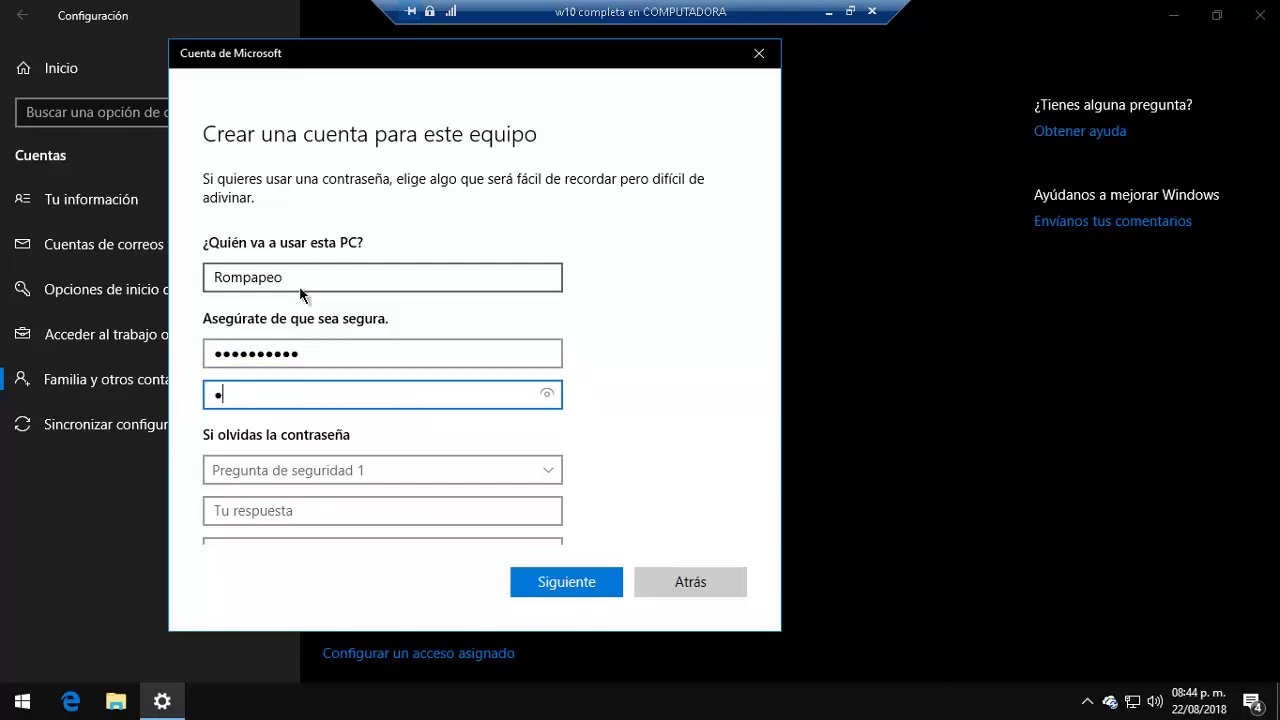
{"action": "type", "text": "890"}
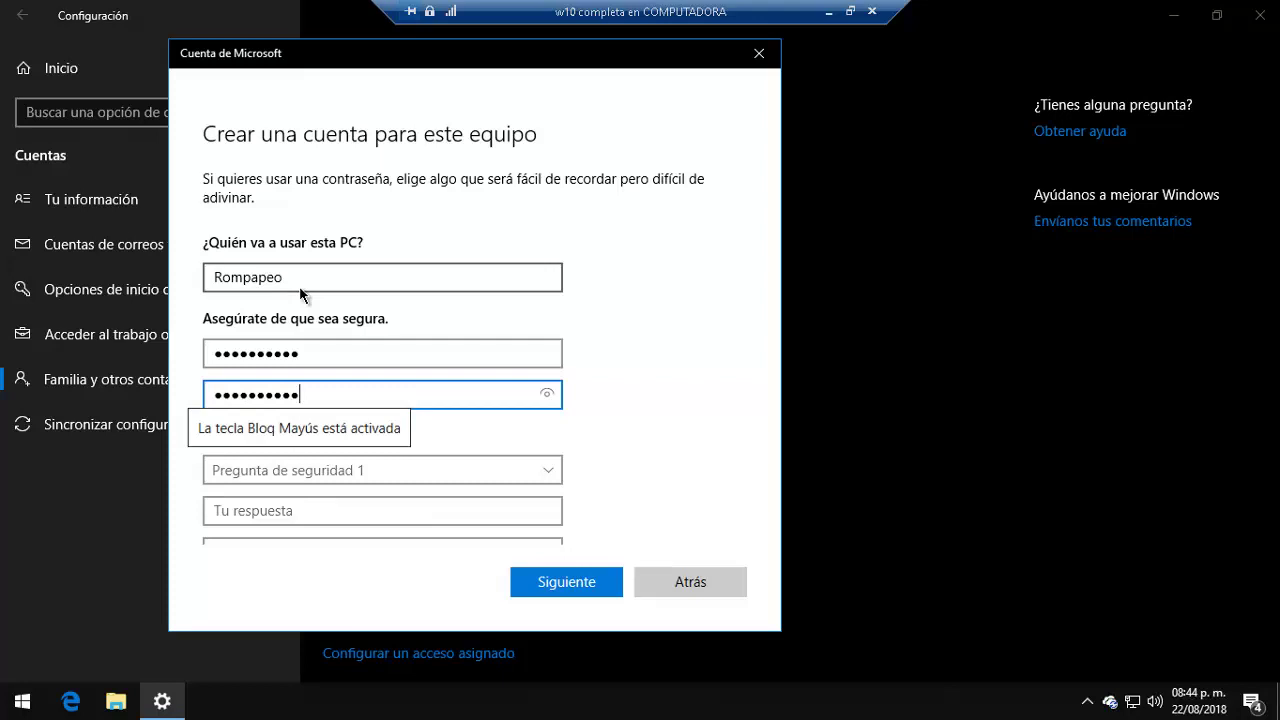
{"action": "key", "text": "Caps_Lock"}
{"action": "key", "text": "BackSpace"}
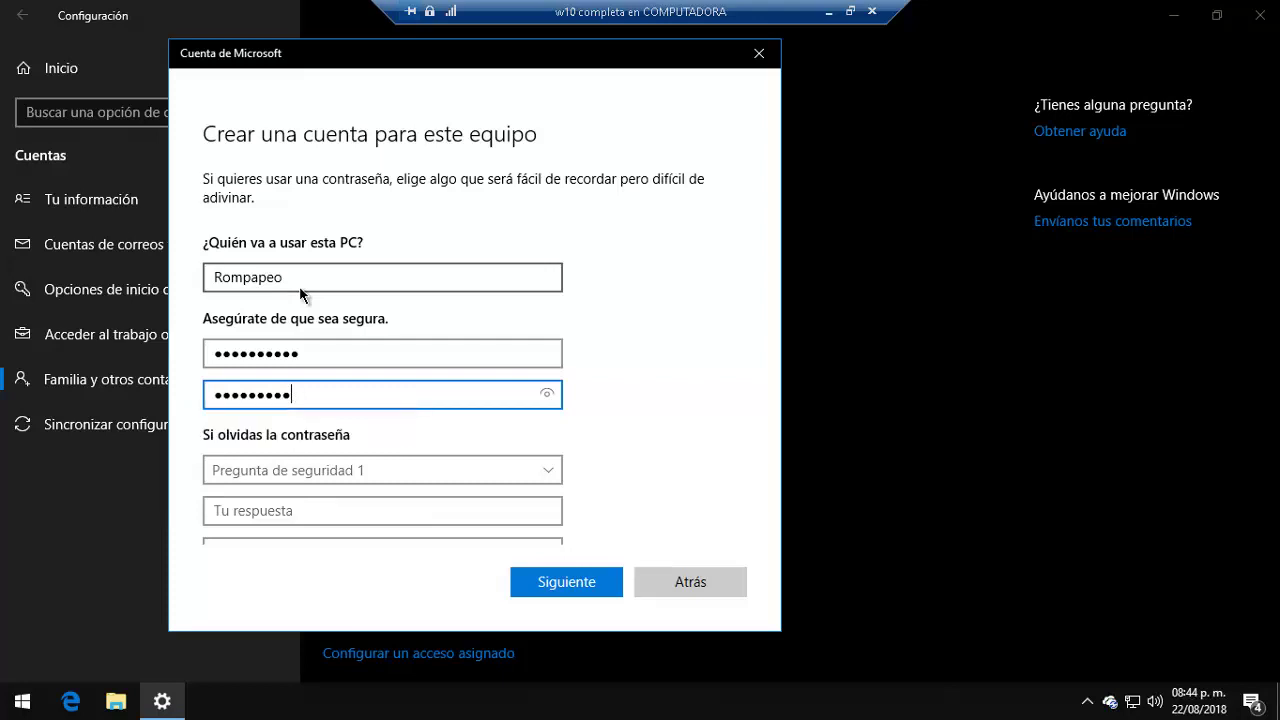
{"action": "key", "text": "BackSpace"}
{"action": "key", "text": "BackSpace"}
{"action": "key", "text": "BackSpace"}
{"action": "key", "text": "BackSpace"}
{"action": "key", "text": "BackSpace"}
{"action": "key", "text": "BackSpace"}
{"action": "key", "text": "BackSpace"}
{"action": "key", "text": "BackSpace"}
{"action": "key", "text": "BackSpace"}
Step: Replace the password with a new ten-character password and confirm it
{"action": "left_click", "coordinate": [300, 350]}
{"action": "left_click_drag", "start_coordinate": [300, 352], "coordinate": [157, 363]}
{"action": "key", "text": "BackSpace"}
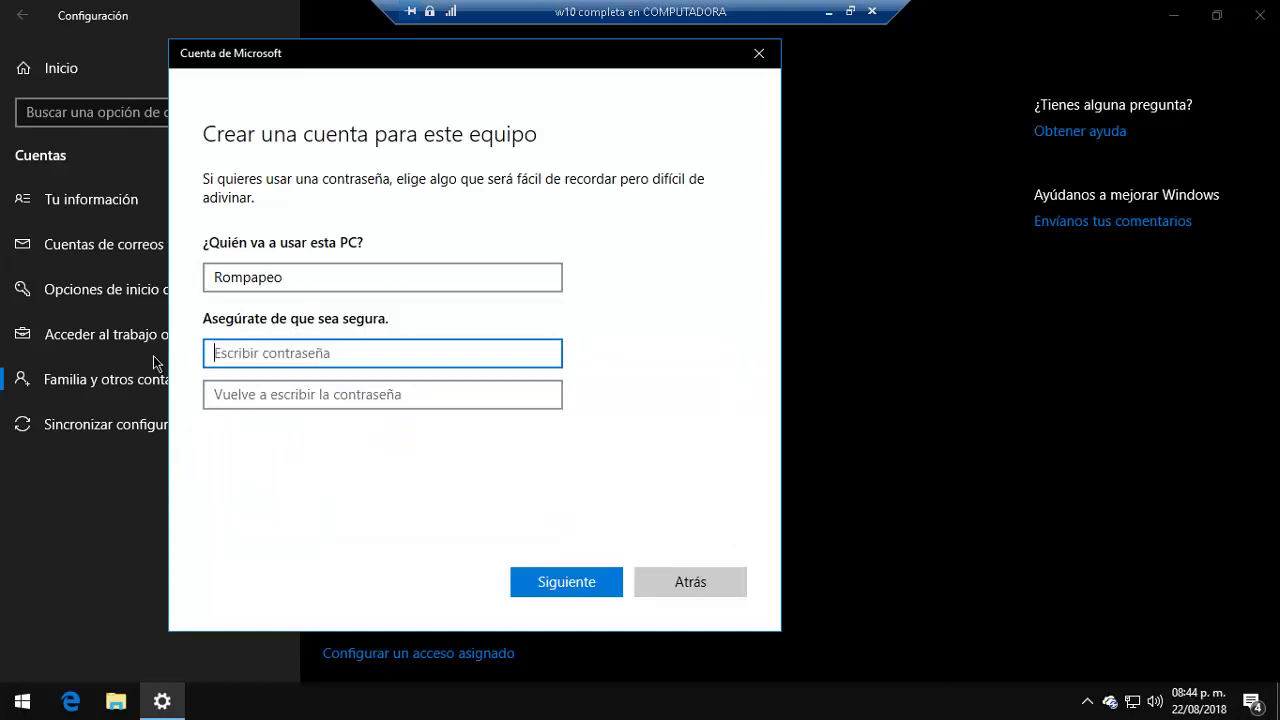
{"action": "key", "text": "Caps_Lock"}
{"action": "type", "text": "ab"}
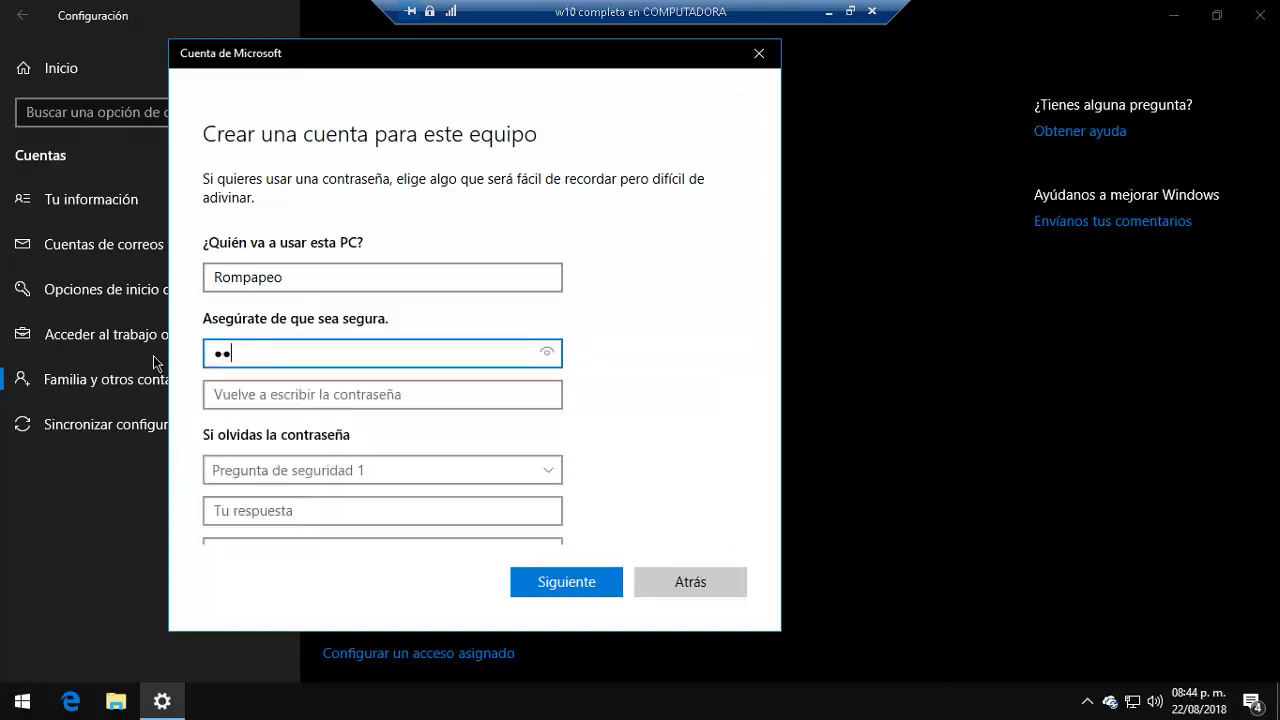
{"action": "key", "text": "BackSpace"}
{"action": "key", "text": "BackSpace"}
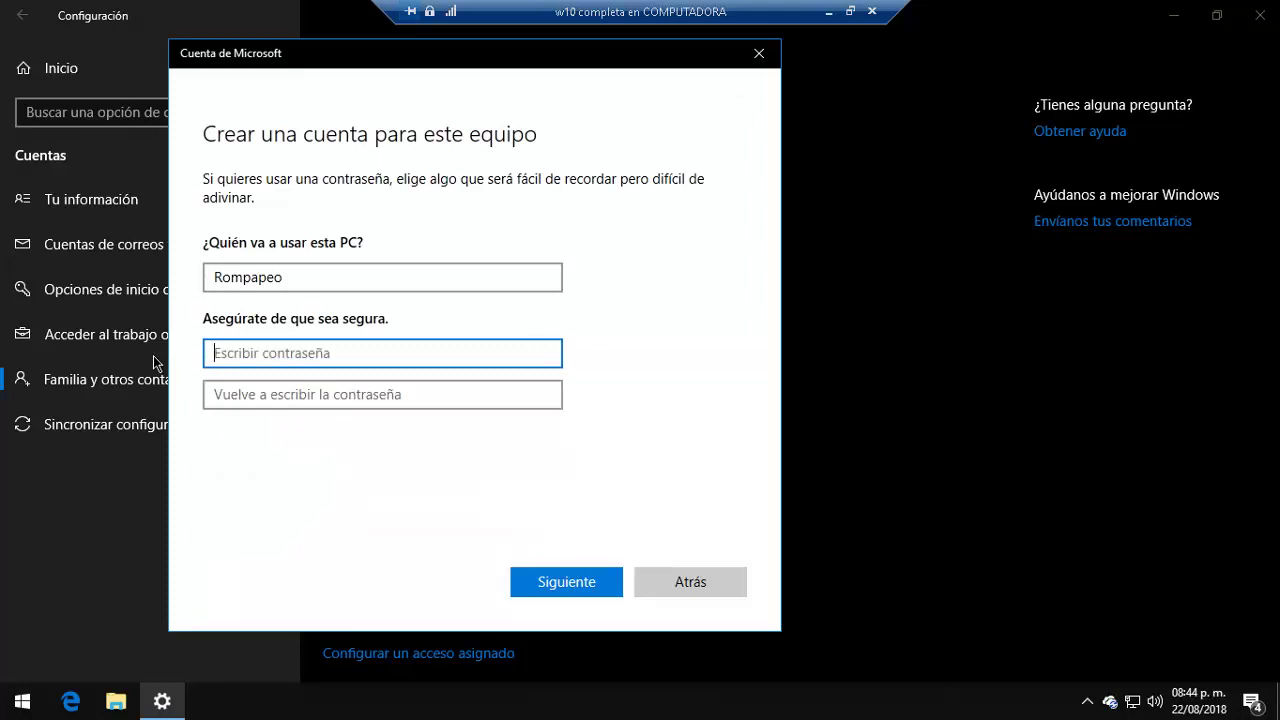
{"action": "type", "text": "abc"}
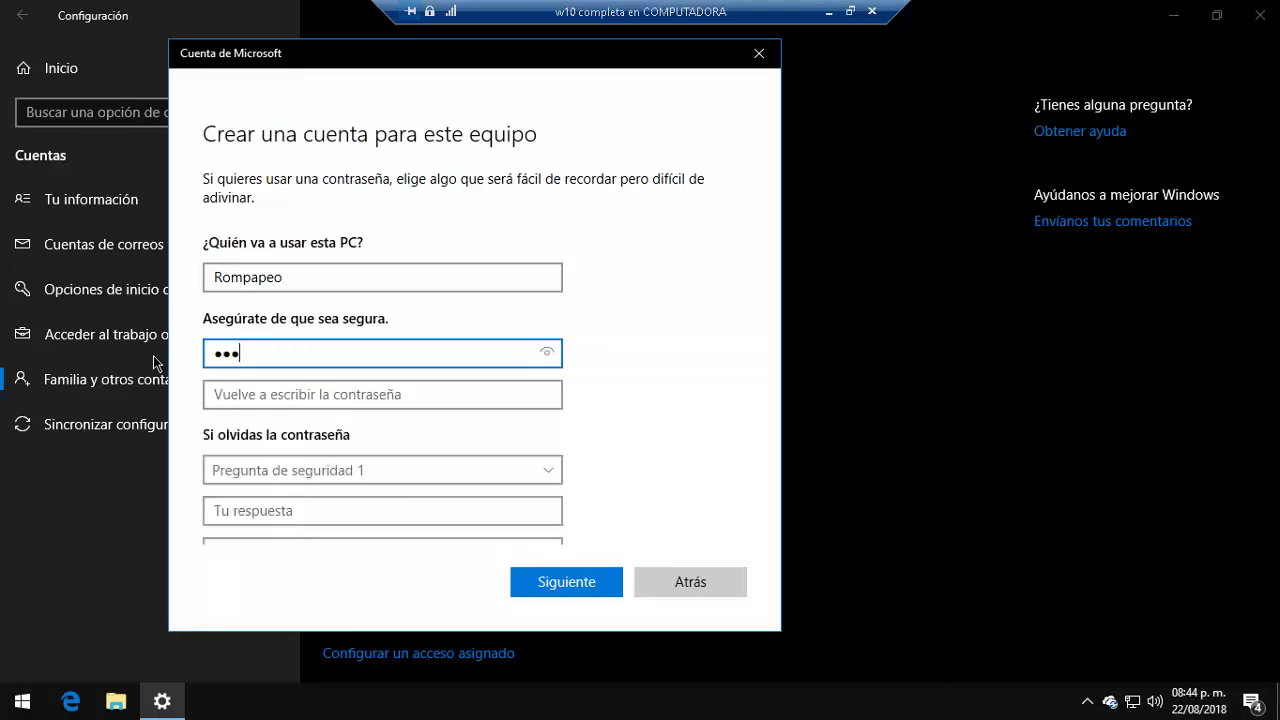
{"action": "type", "text": "defghij"}
{"action": "key", "text": "Tab"}
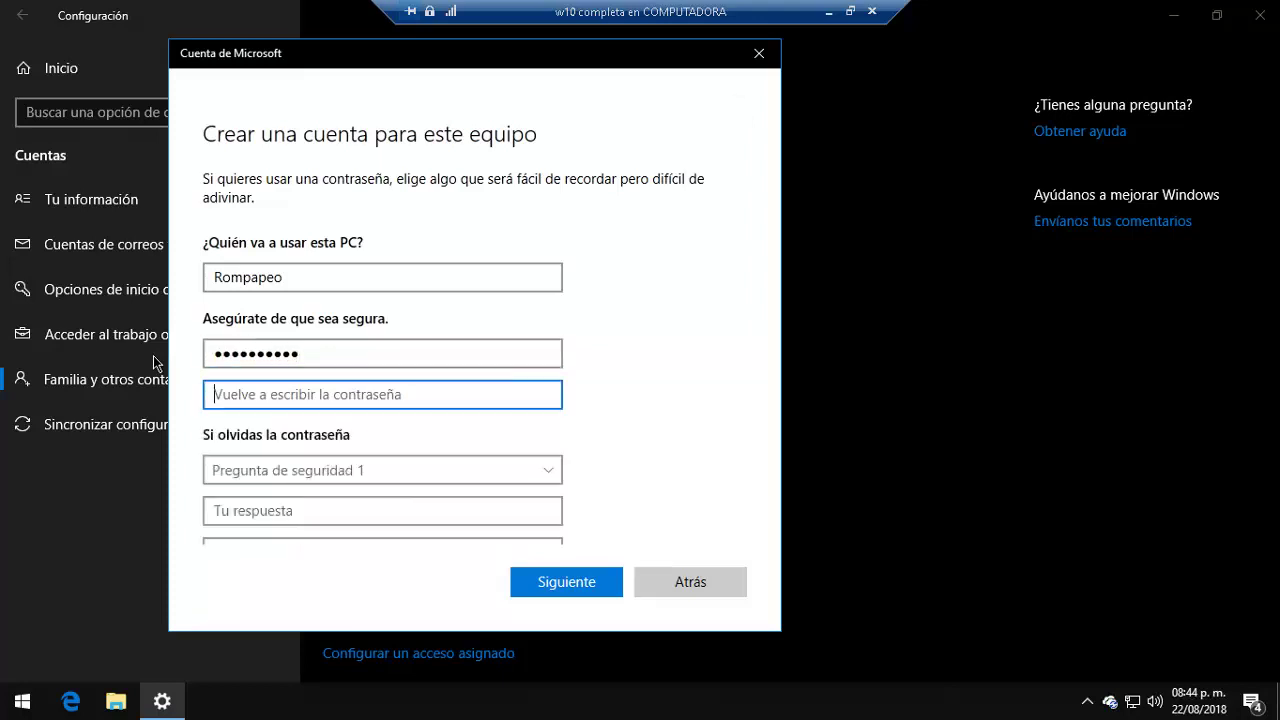
{"action": "type", "text": "abcdefgh"}
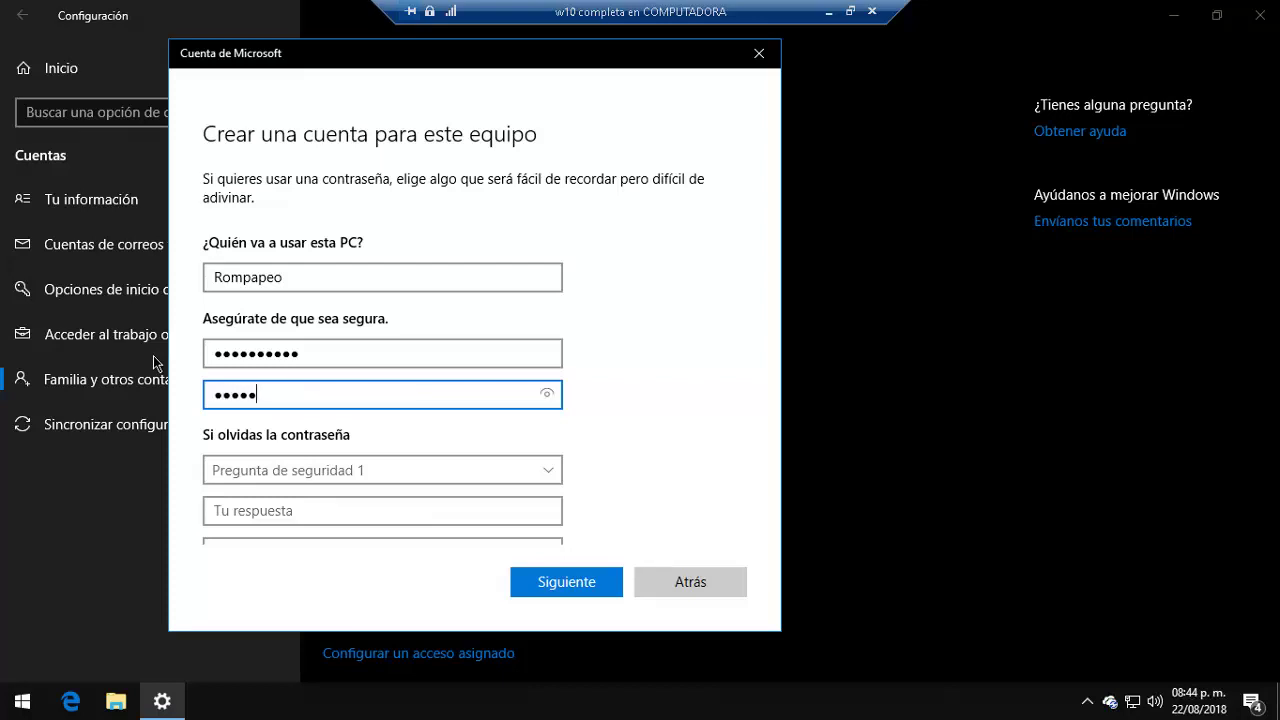
{"action": "type", "text": "ij"}
{"action": "key", "text": "Tab"}
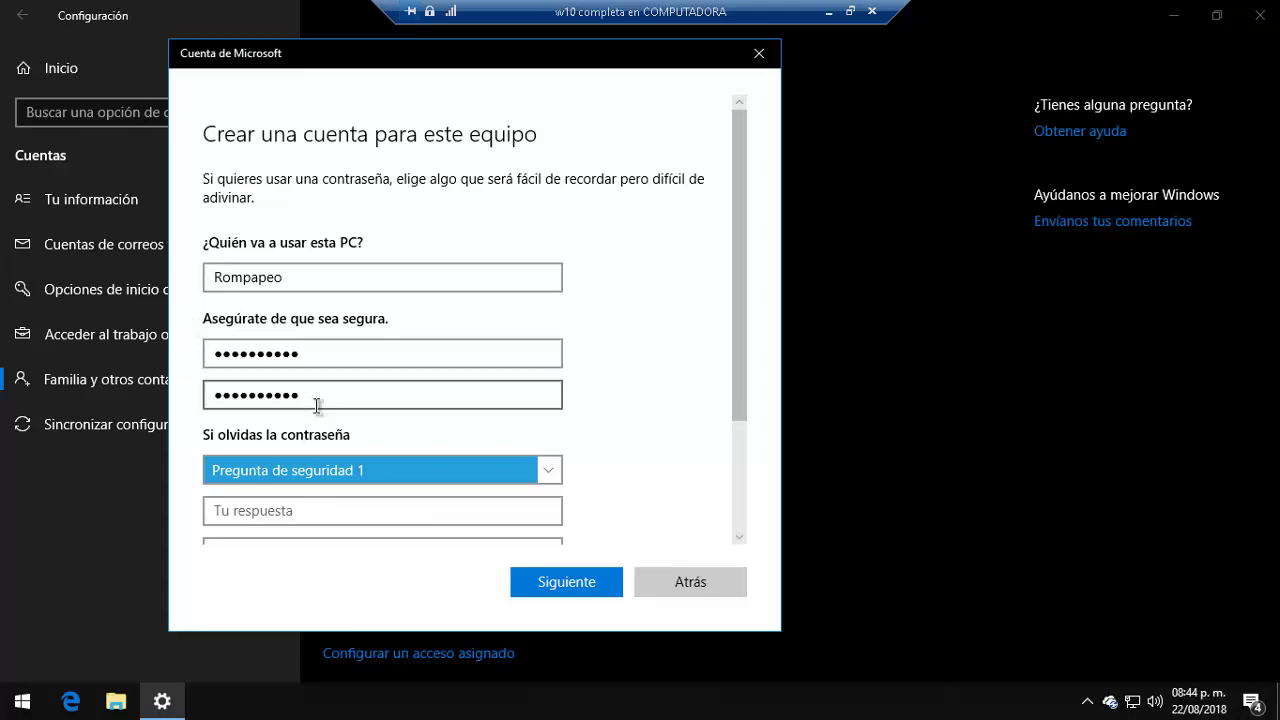
Step: Choose the first pet question as security question one and type its answer
{"action": "scroll", "coordinate": [320, 412], "scroll_direction": "down", "scroll_amount": 5}
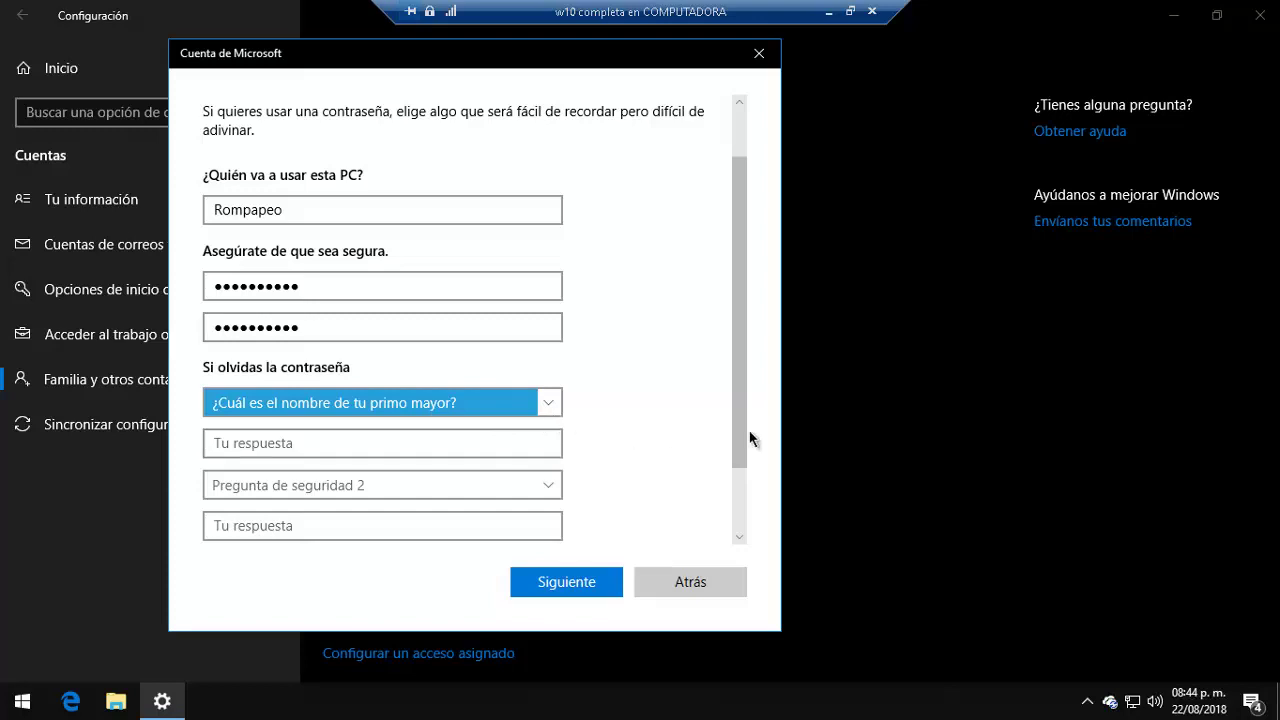
{"action": "scroll", "coordinate": [737, 419], "scroll_direction": "down", "scroll_amount": 2}
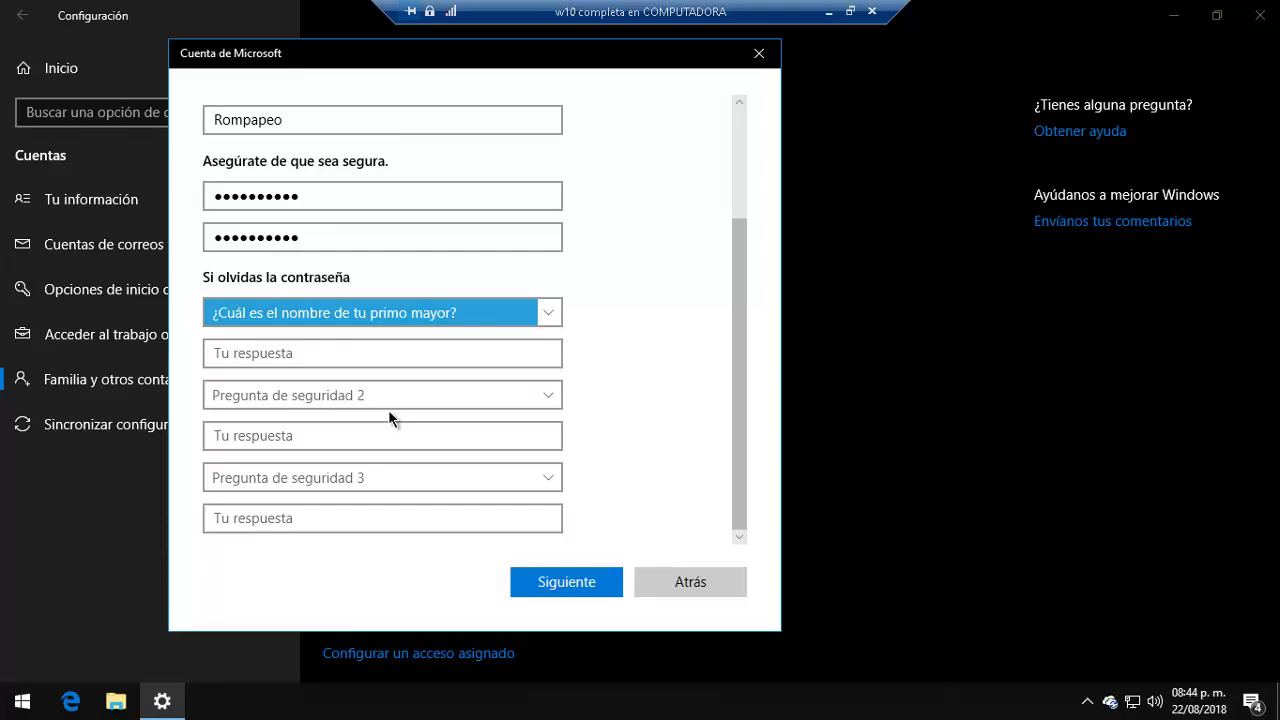
{"action": "left_click", "coordinate": [545, 326]}
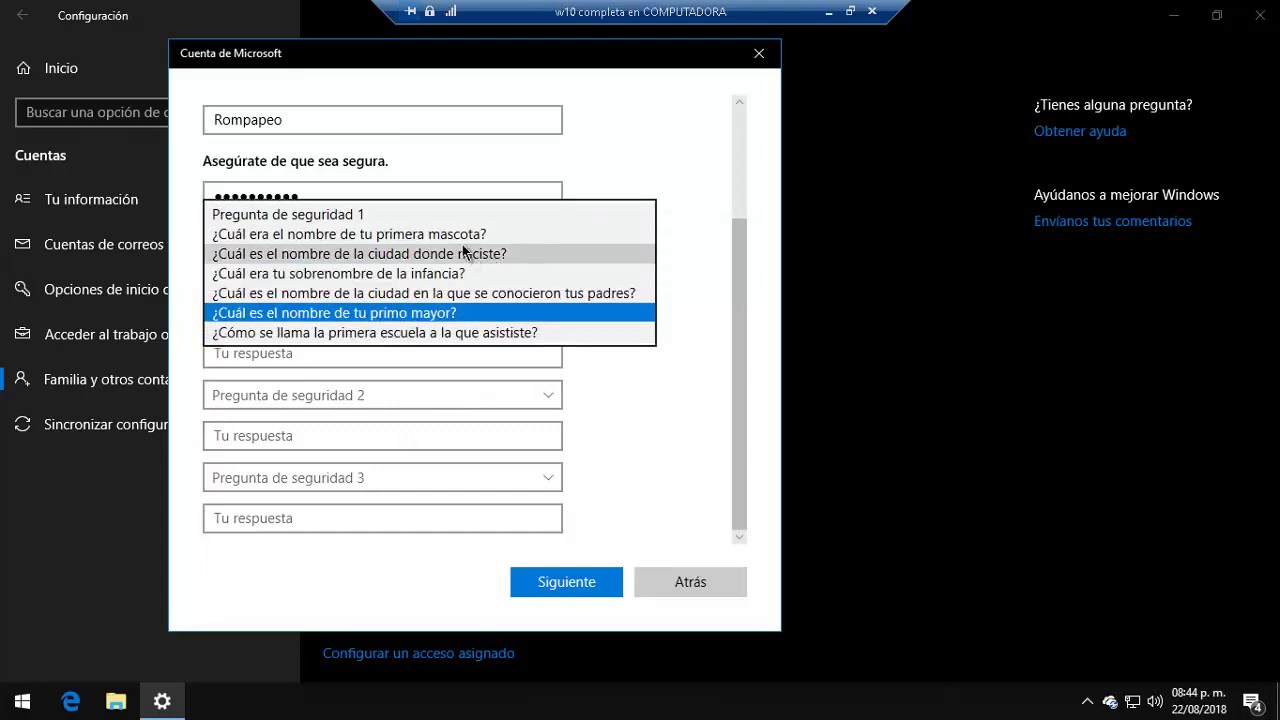
{"action": "left_click", "coordinate": [420, 234]}
{"action": "left_click", "coordinate": [358, 347]}
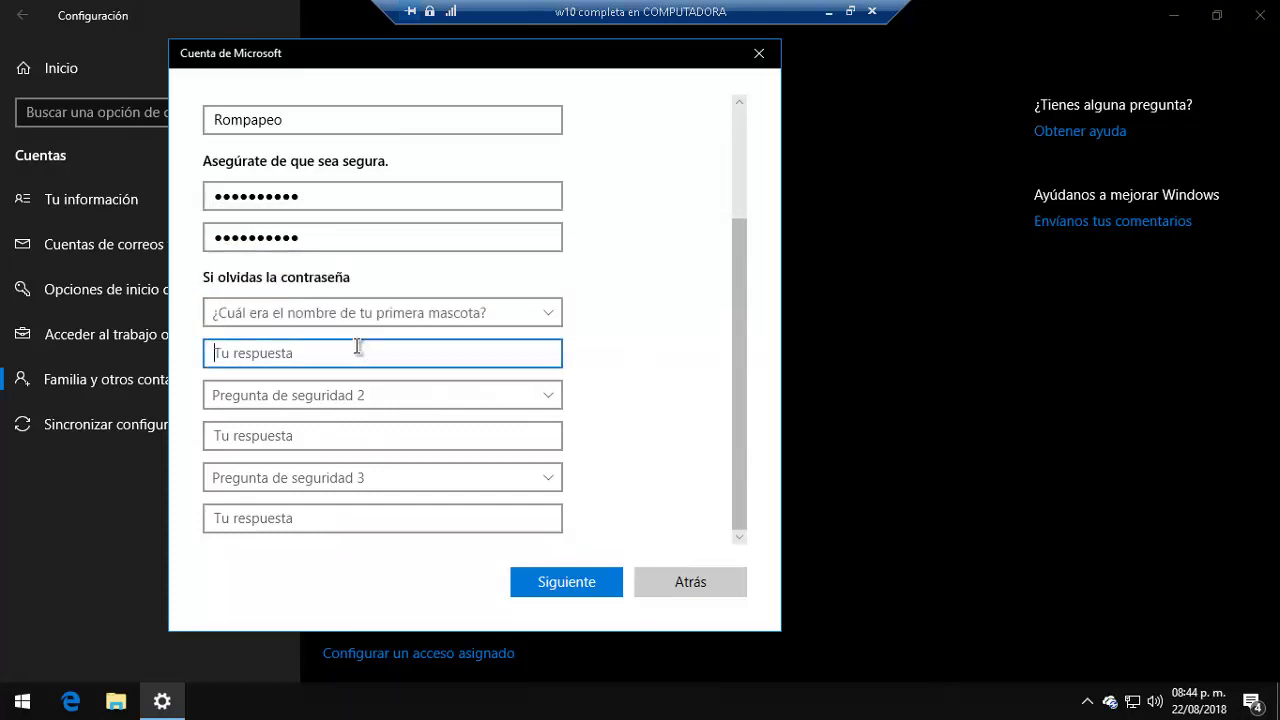
{"action": "type", "text": "rompapeo"}
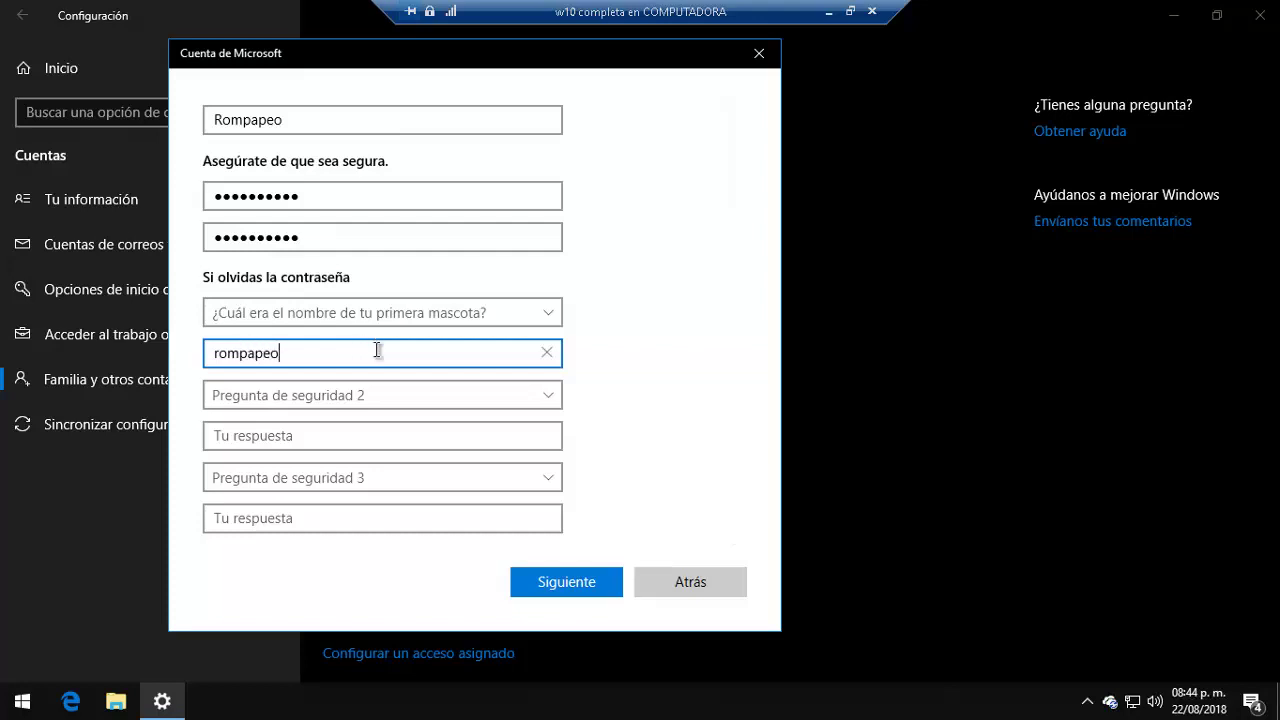
Step: Choose the birth city and childhood nickname questions for questions two and three and answer them
{"action": "left_click", "coordinate": [520, 397]}
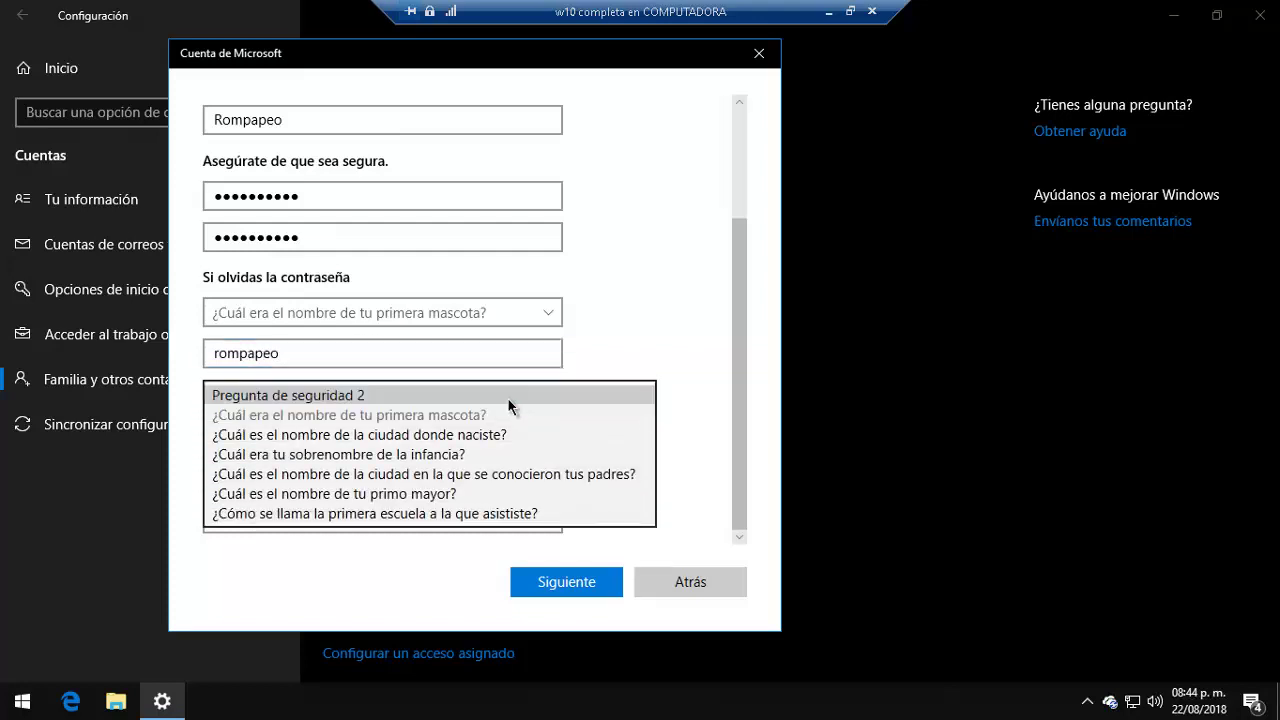
{"action": "left_click", "coordinate": [471, 435]}
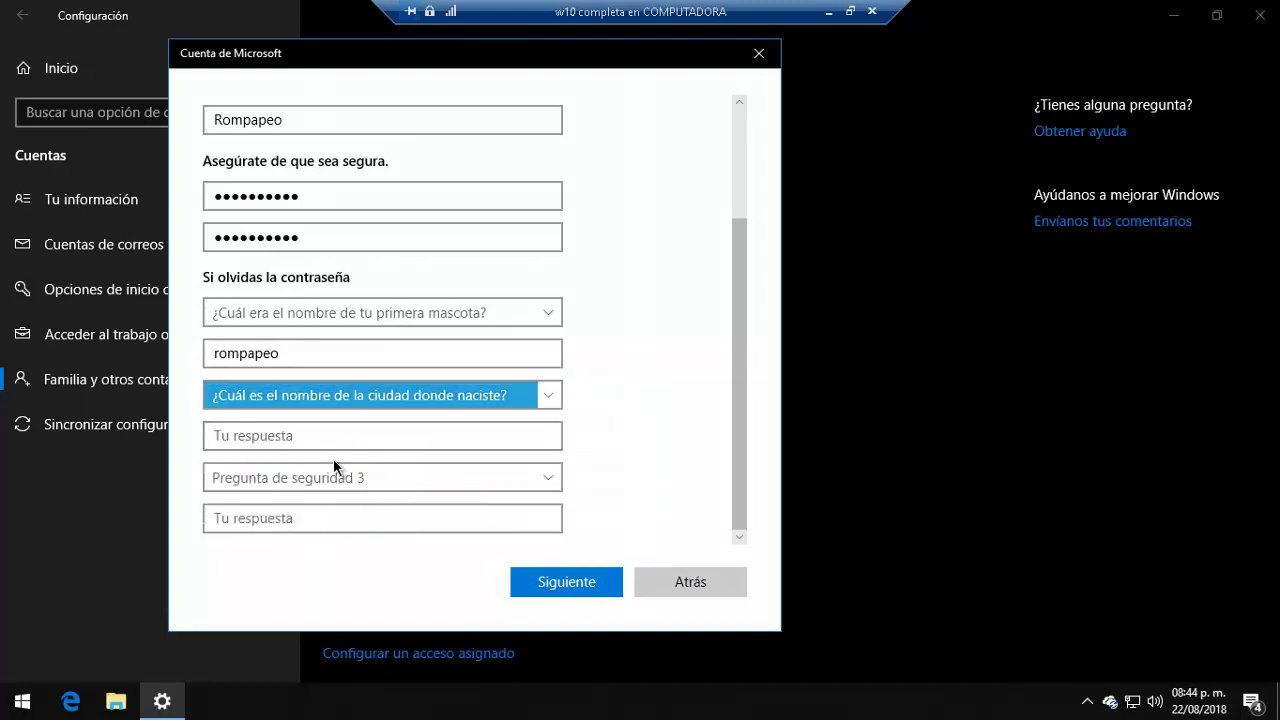
{"action": "left_click", "coordinate": [357, 446]}
{"action": "type", "text": "df"}
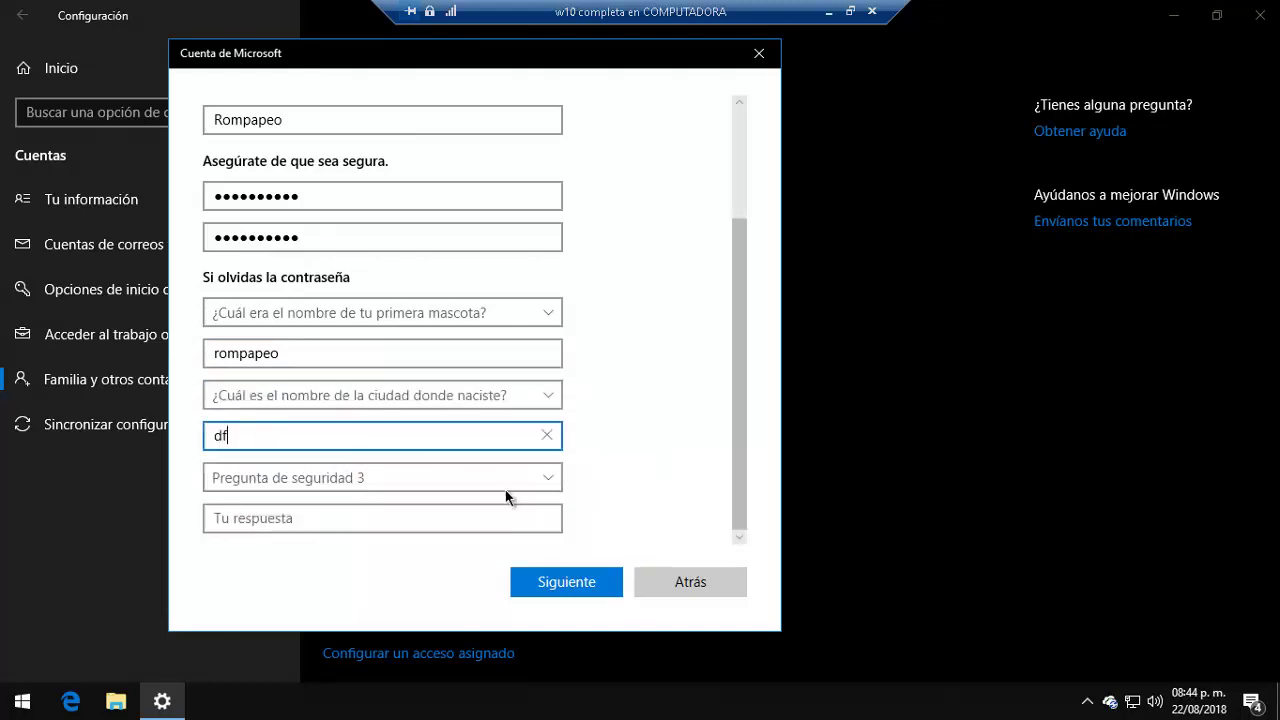
{"action": "left_click", "coordinate": [508, 484]}
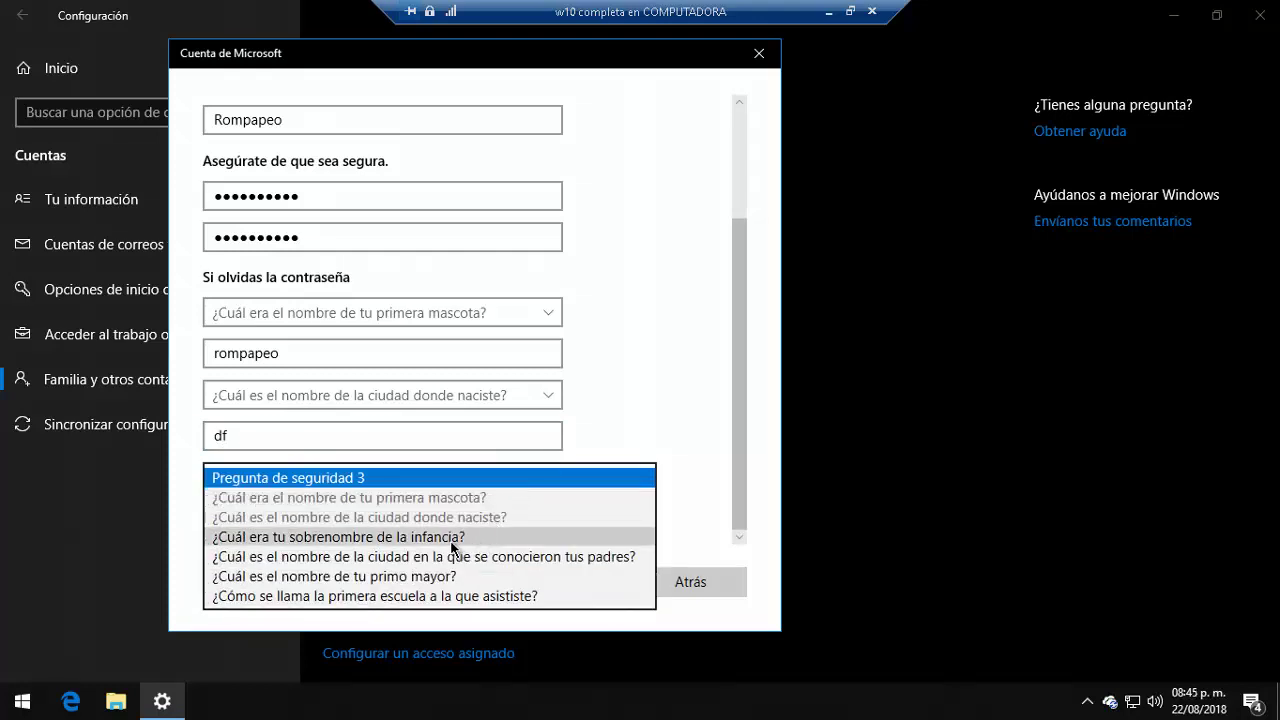
{"action": "left_click", "coordinate": [433, 540]}
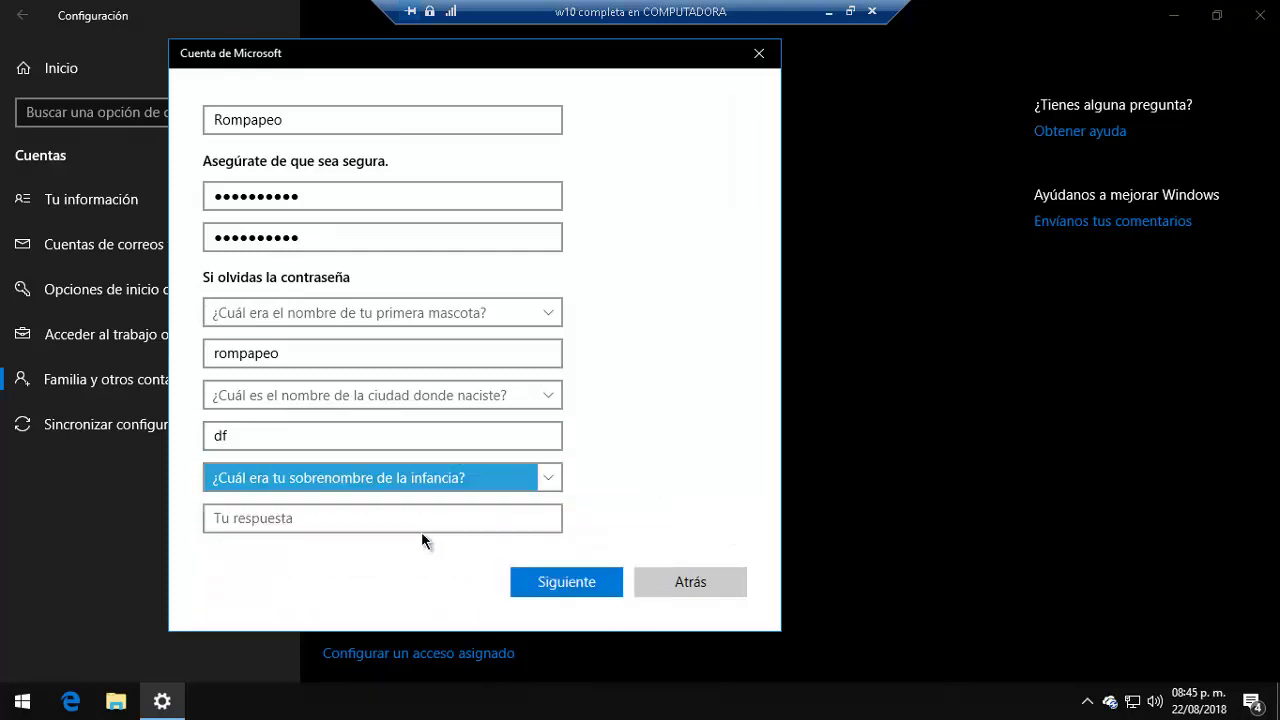
{"action": "left_click", "coordinate": [408, 524]}
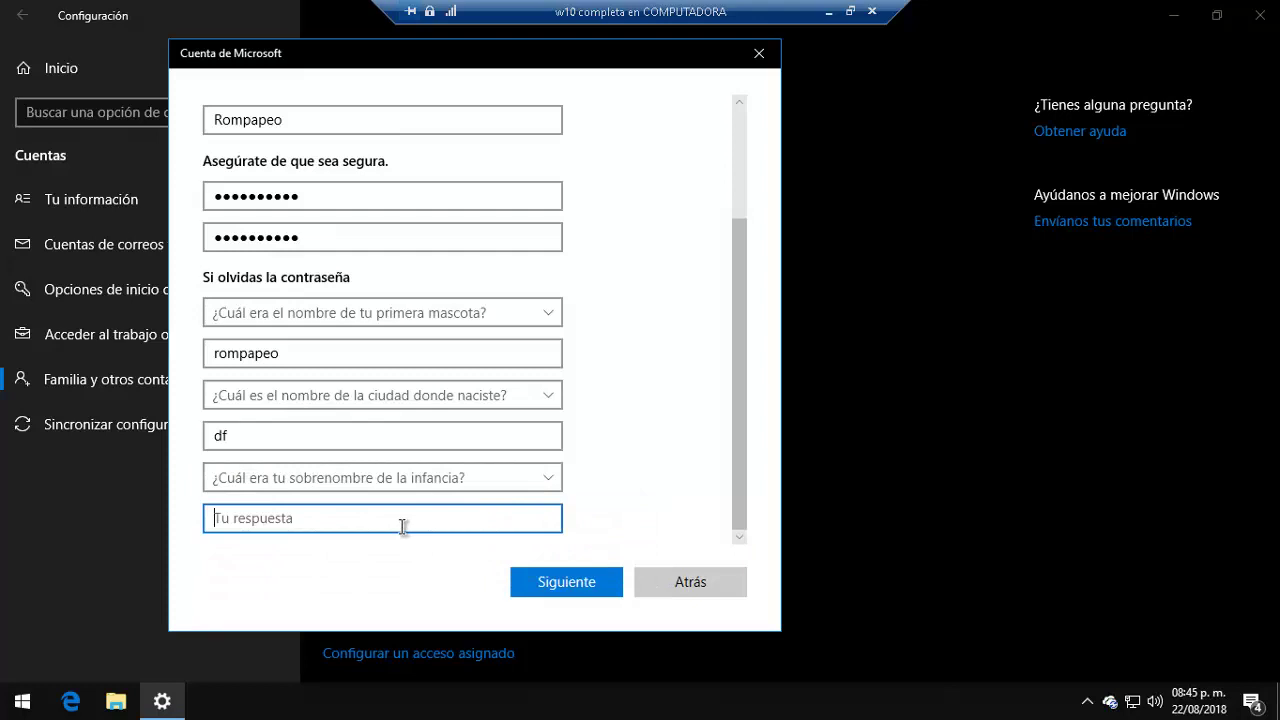
{"action": "type", "text": "rom"}
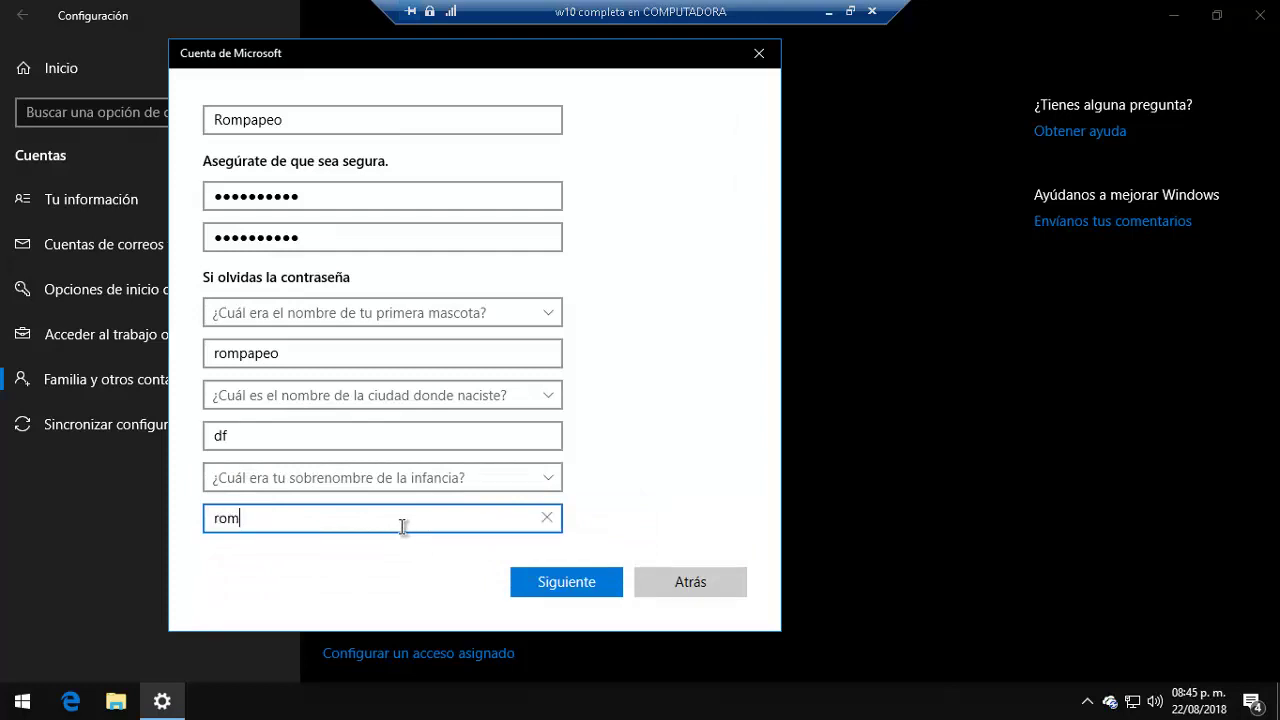
{"action": "type", "text": "papeo"}
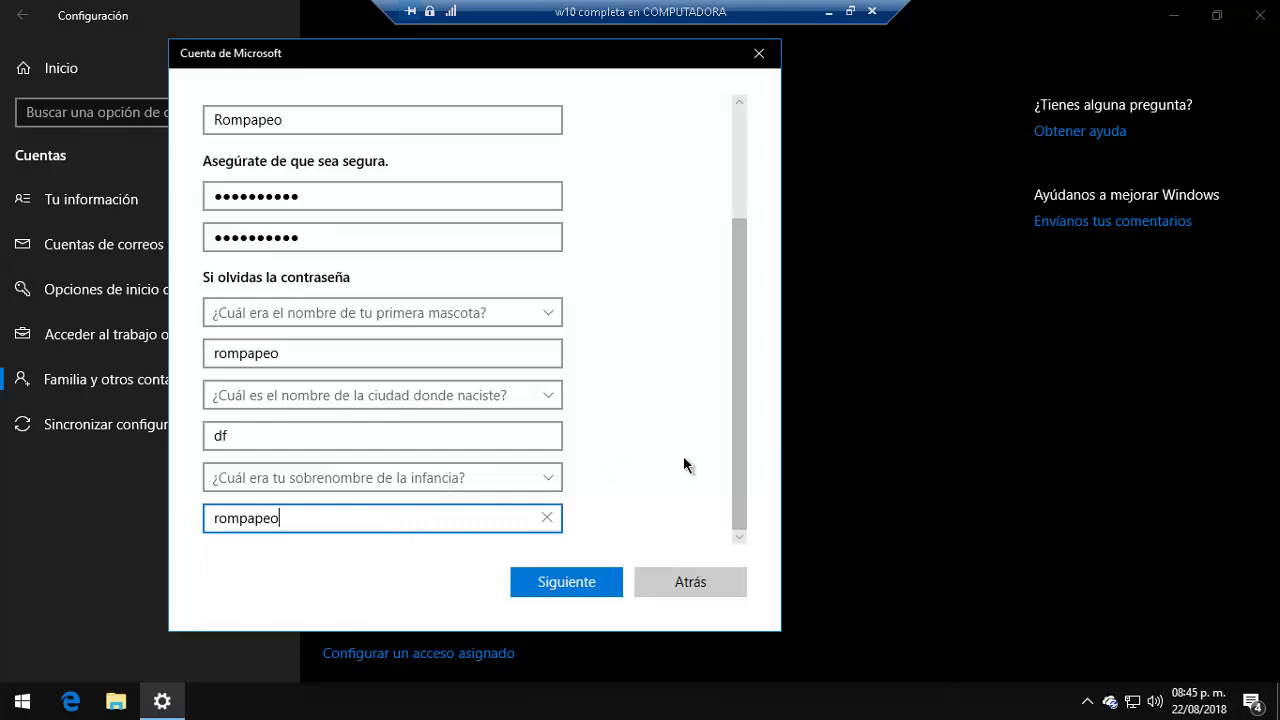
Step: Submit the Rompapeo form, recheck both password entries, and confirm with Siguiente
{"action": "left_click", "coordinate": [564, 588]}
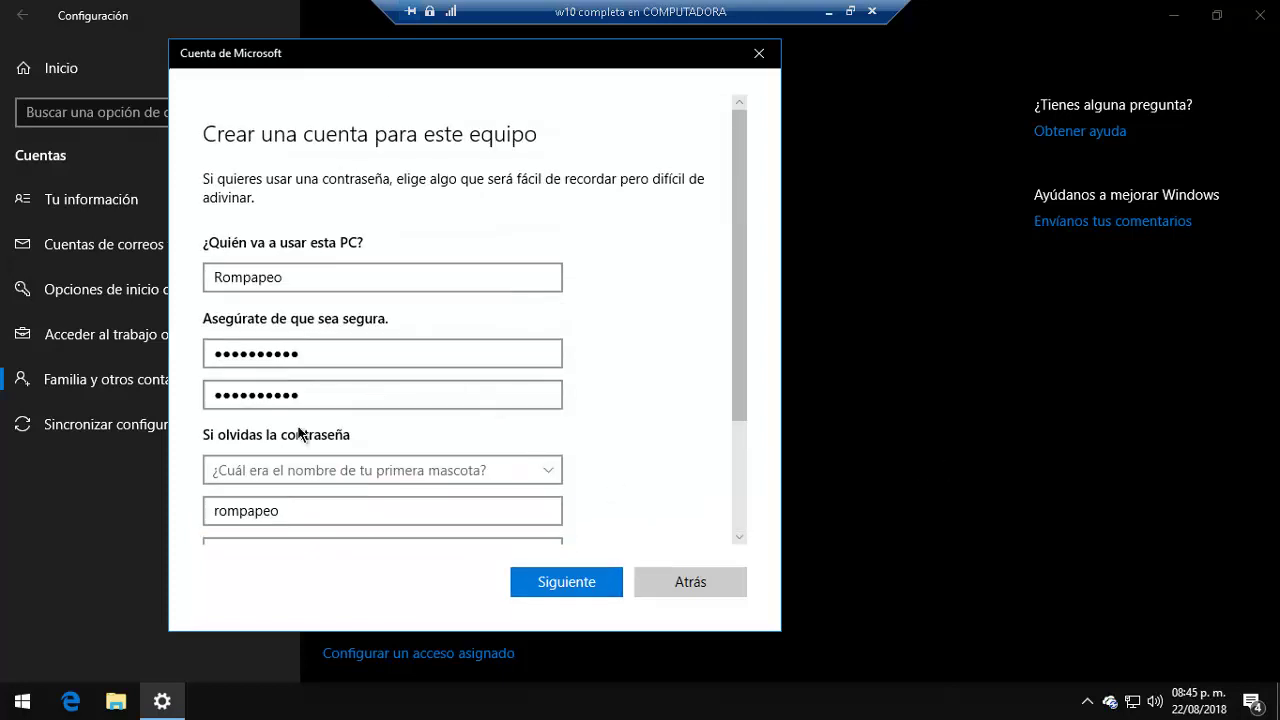
{"action": "double_click", "coordinate": [236, 354]}
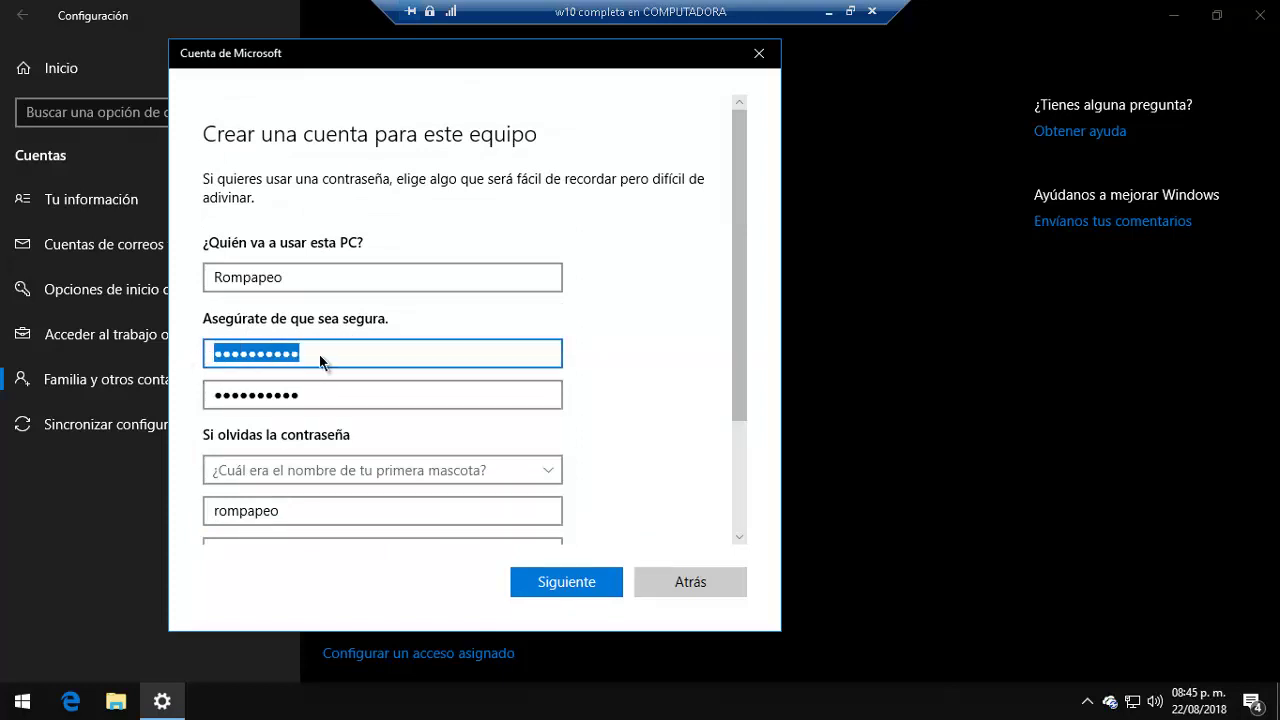
{"action": "double_click", "coordinate": [321, 402]}
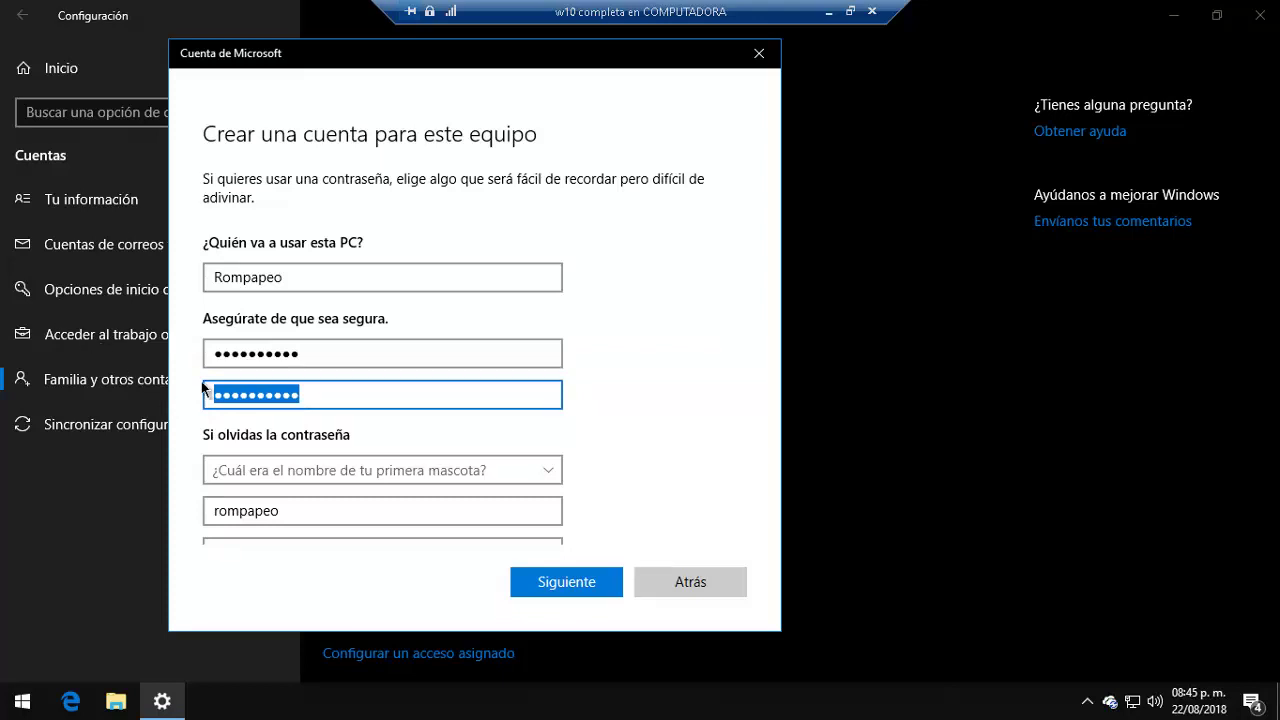
{"action": "scroll", "coordinate": [362, 466], "scroll_direction": "down", "scroll_amount": 3}
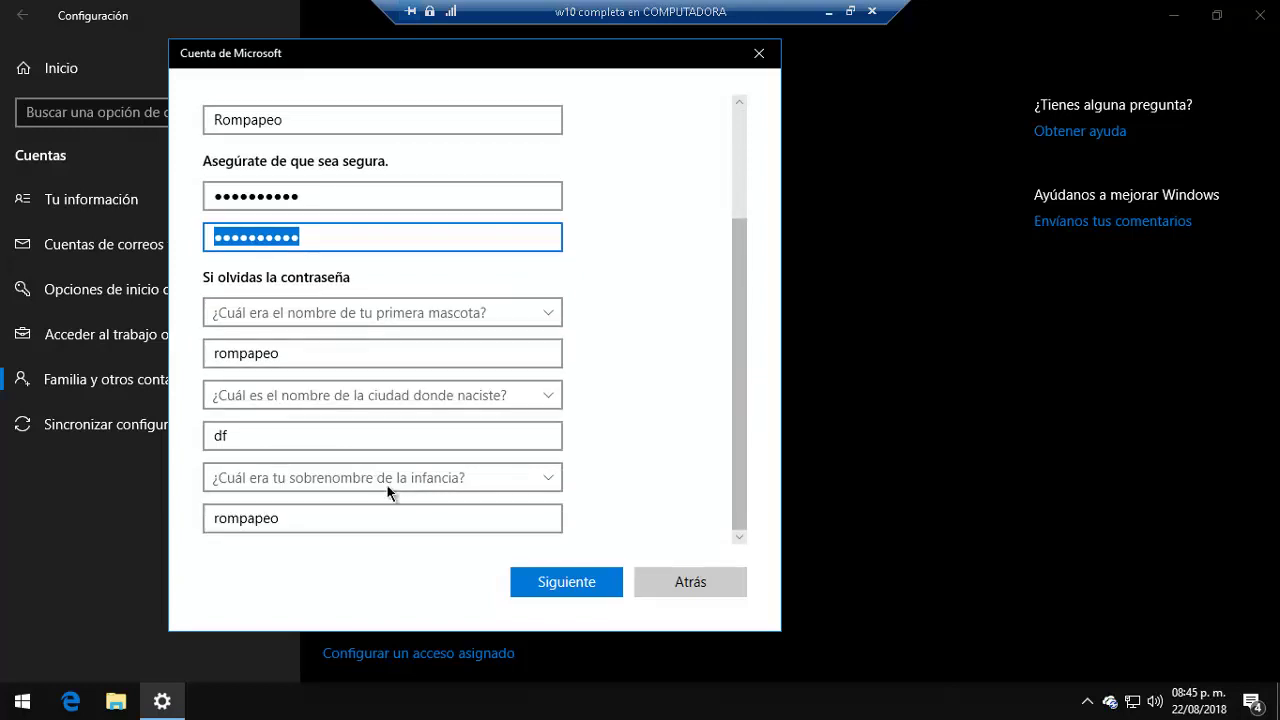
{"action": "left_click", "coordinate": [566, 583]}
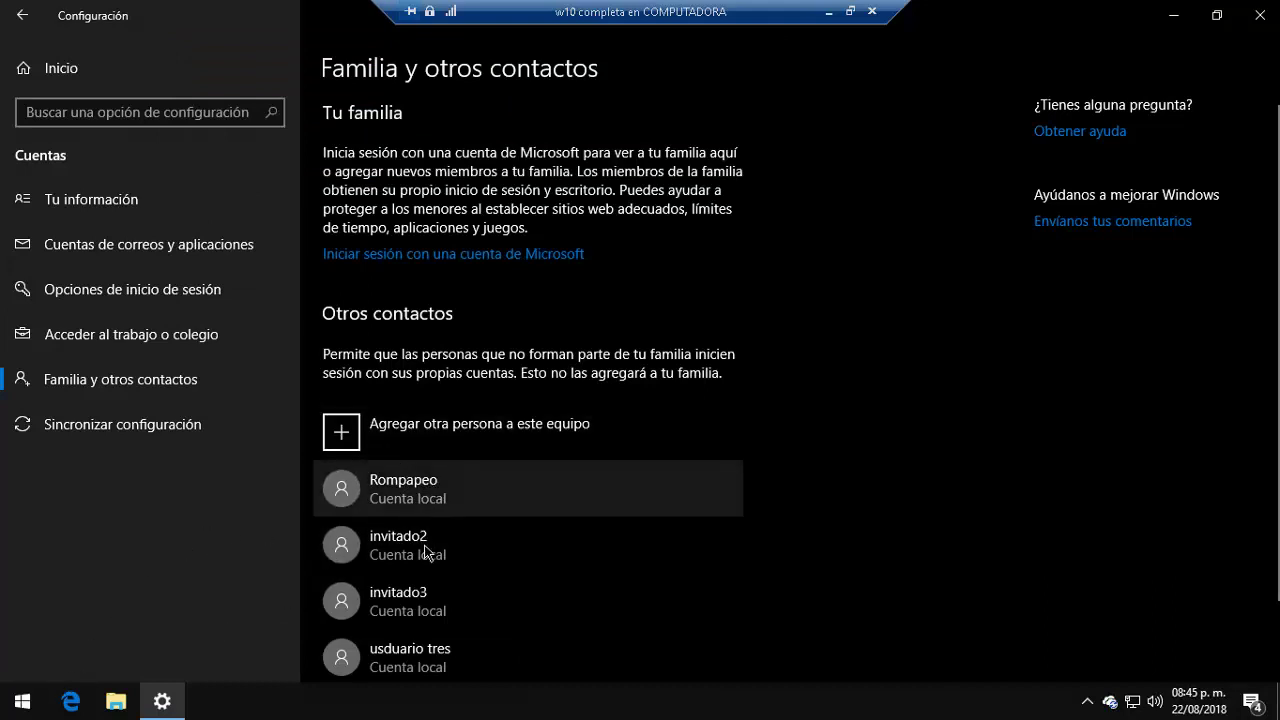
Step: Sign out of the current session and bring up the full-screen sign-in screen
{"action": "left_click", "coordinate": [22, 701]}
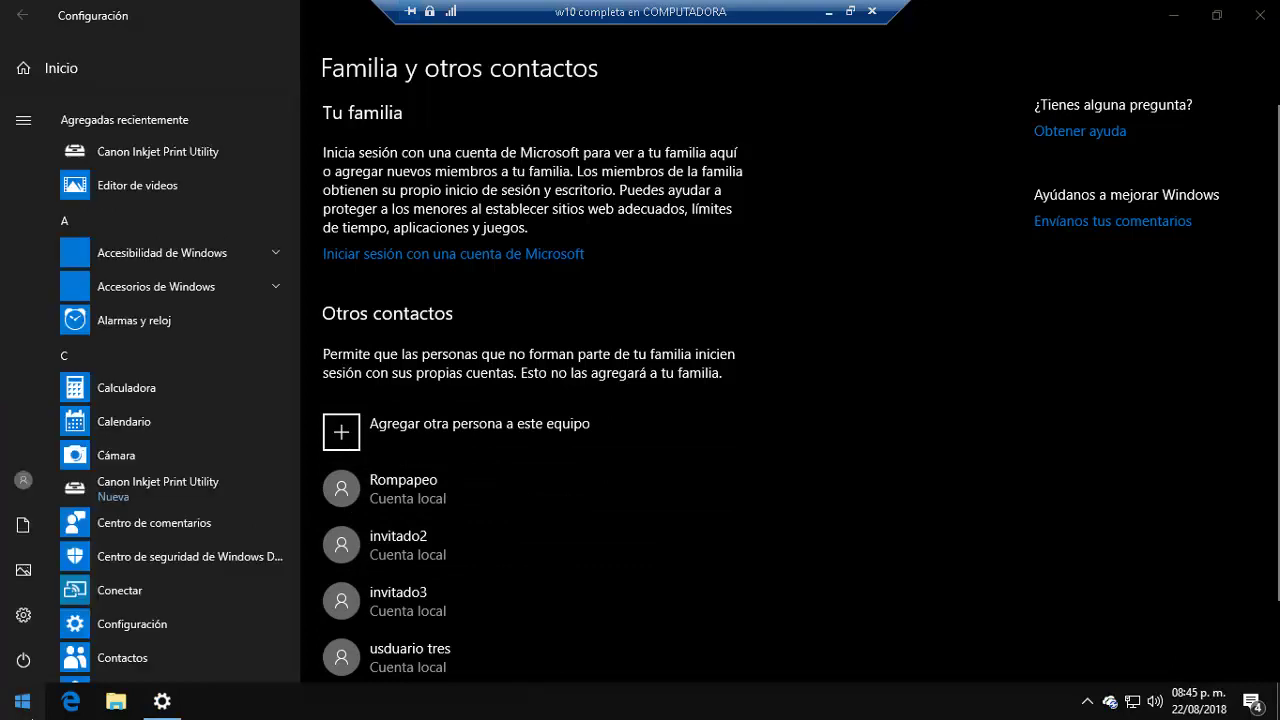
{"action": "left_click", "coordinate": [46, 470]}
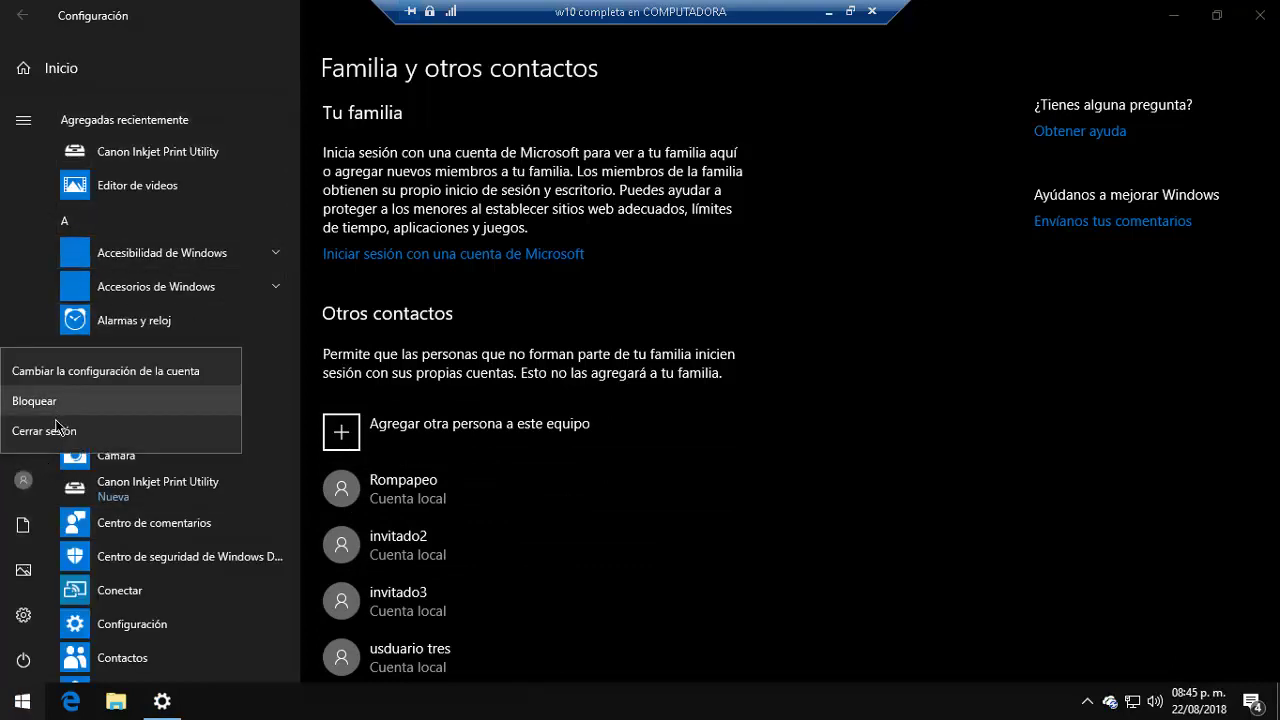
{"action": "left_click", "coordinate": [57, 431]}
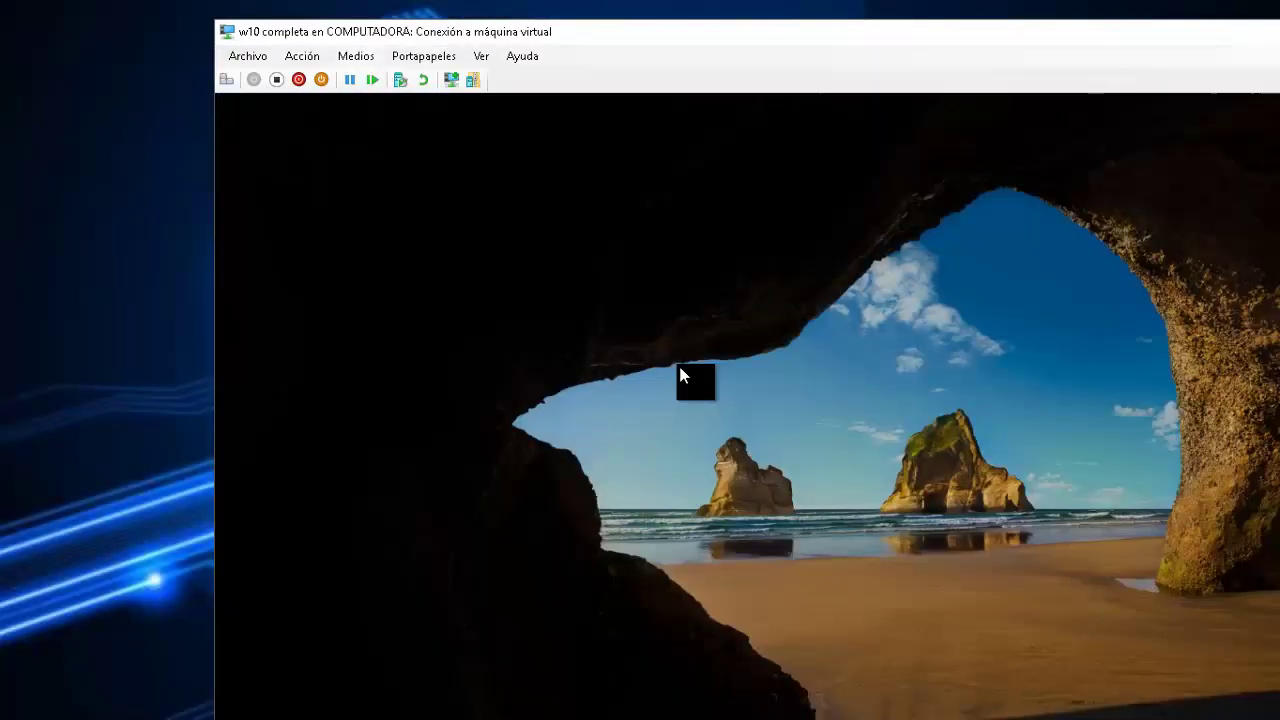
{"action": "left_click", "coordinate": [680, 375]}
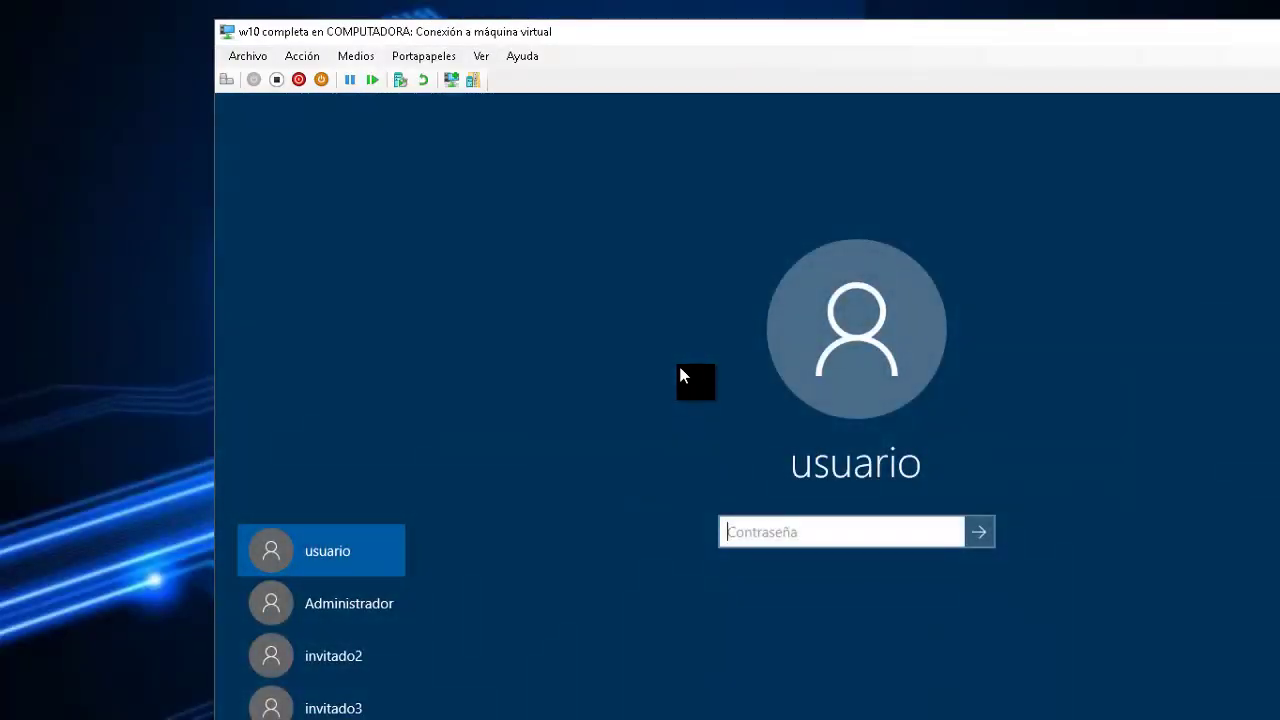
{"action": "double_click", "coordinate": [763, 30]}
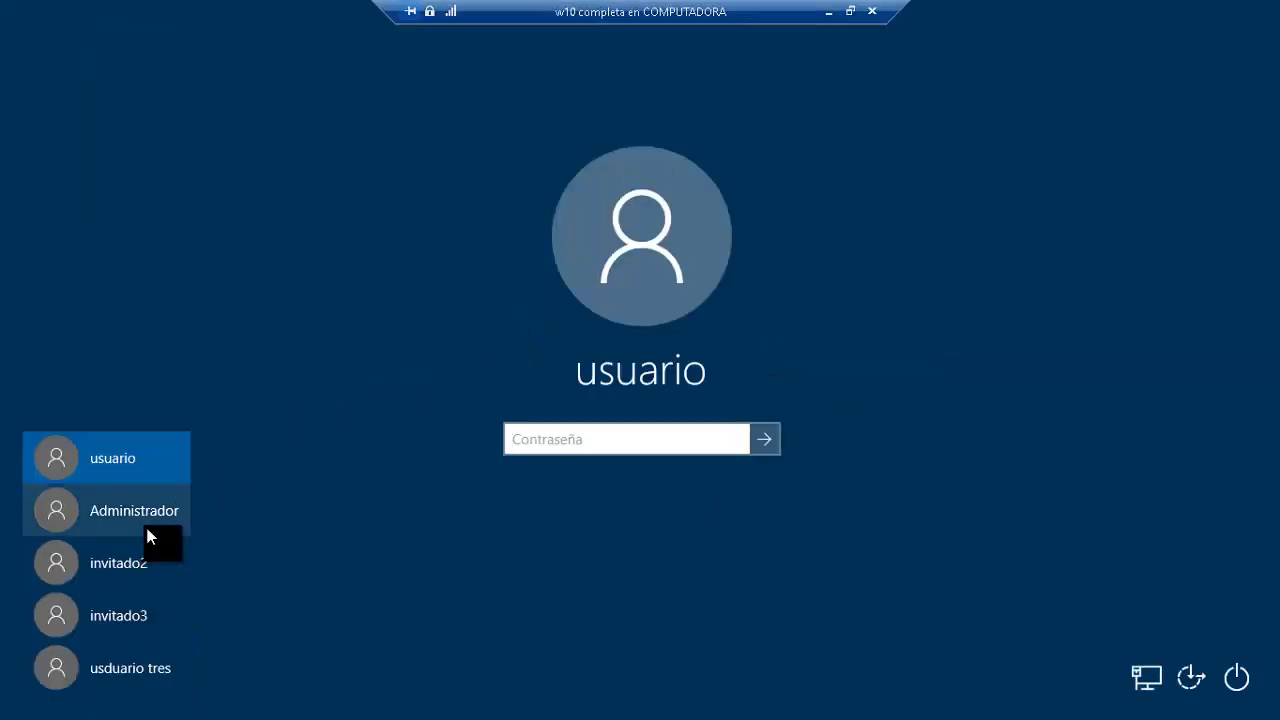
Step: Sign in as usuario by entering its password
{"action": "left_click", "coordinate": [505, 440]}
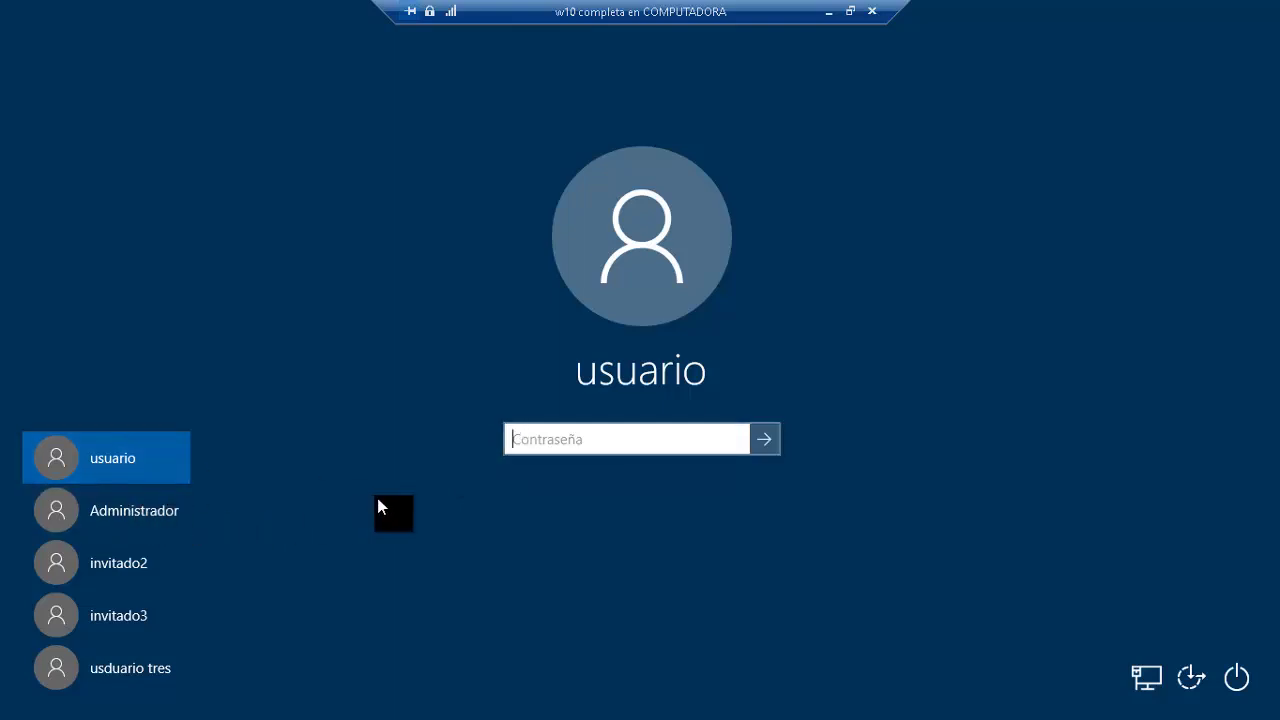
{"action": "key", "text": "Tab"}
{"action": "key", "text": "Tab"}
{"action": "key", "text": "Tab"}
{"action": "key", "text": "Tab"}
{"action": "key", "text": "Tab"}
{"action": "key", "text": "Tab"}
{"action": "key", "text": "Tab"}
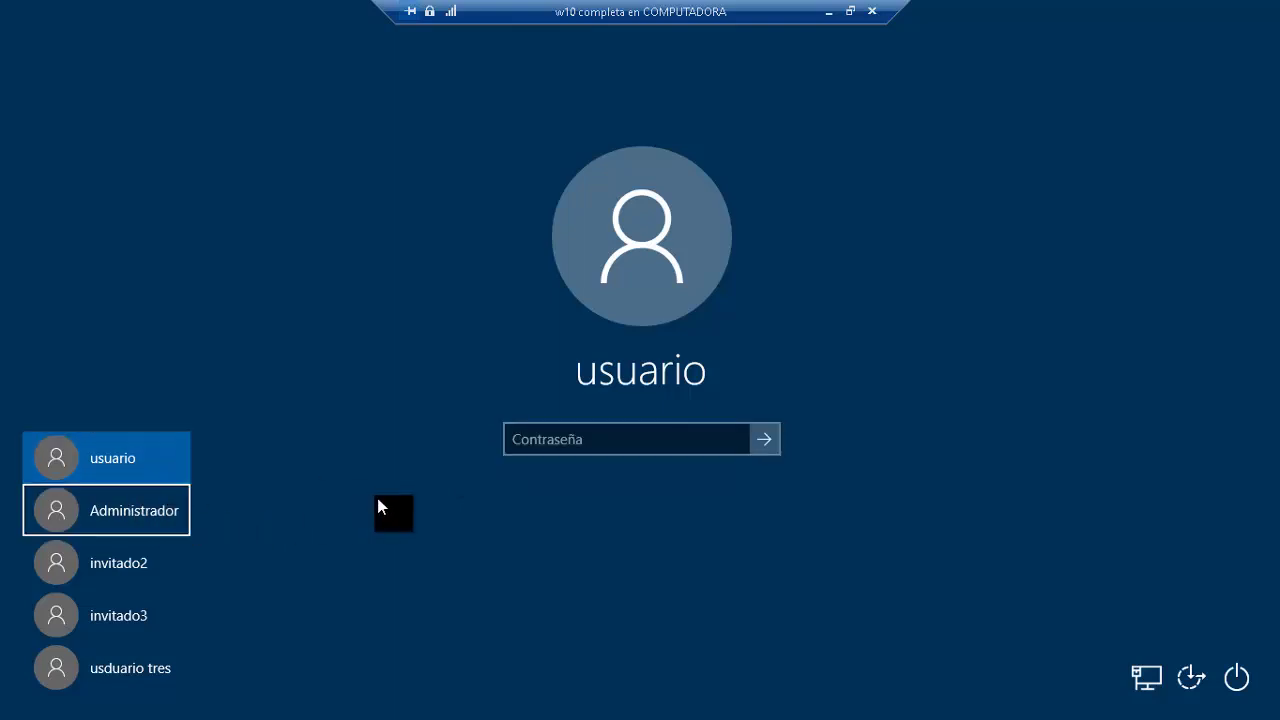
{"action": "key", "text": "Tab"}
{"action": "key", "text": "Tab"}
{"action": "key", "text": "Tab"}
{"action": "key", "text": "Tab"}
{"action": "key", "text": "Tab"}
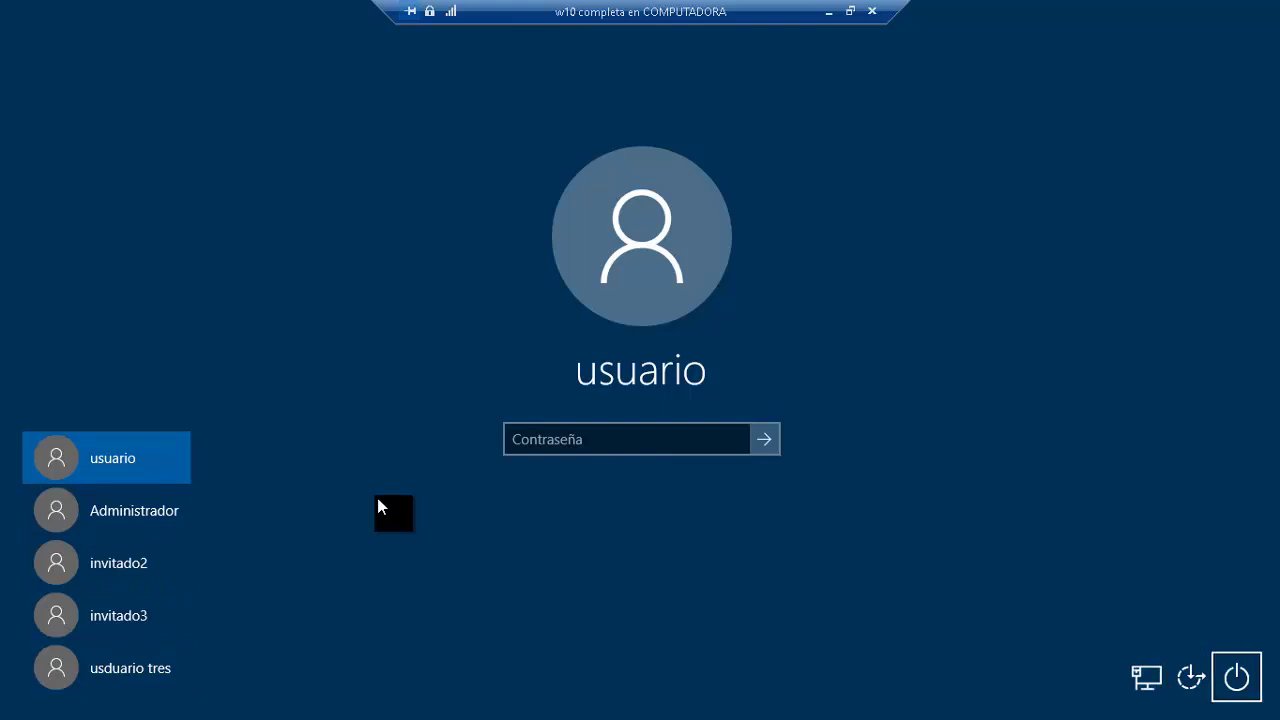
{"action": "key", "text": "Tab"}
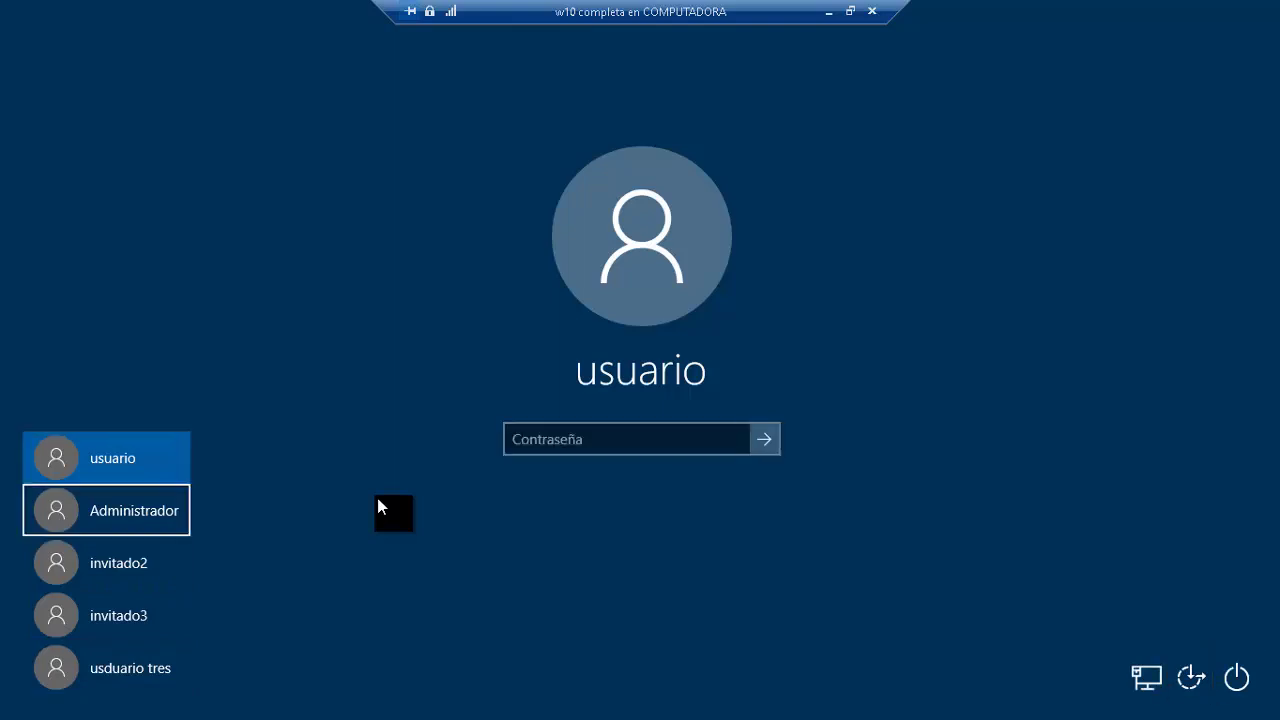
{"action": "key", "text": "Tab"}
{"action": "key", "text": "Tab"}
{"action": "key", "text": "Tab"}
{"action": "key", "text": "Tab"}
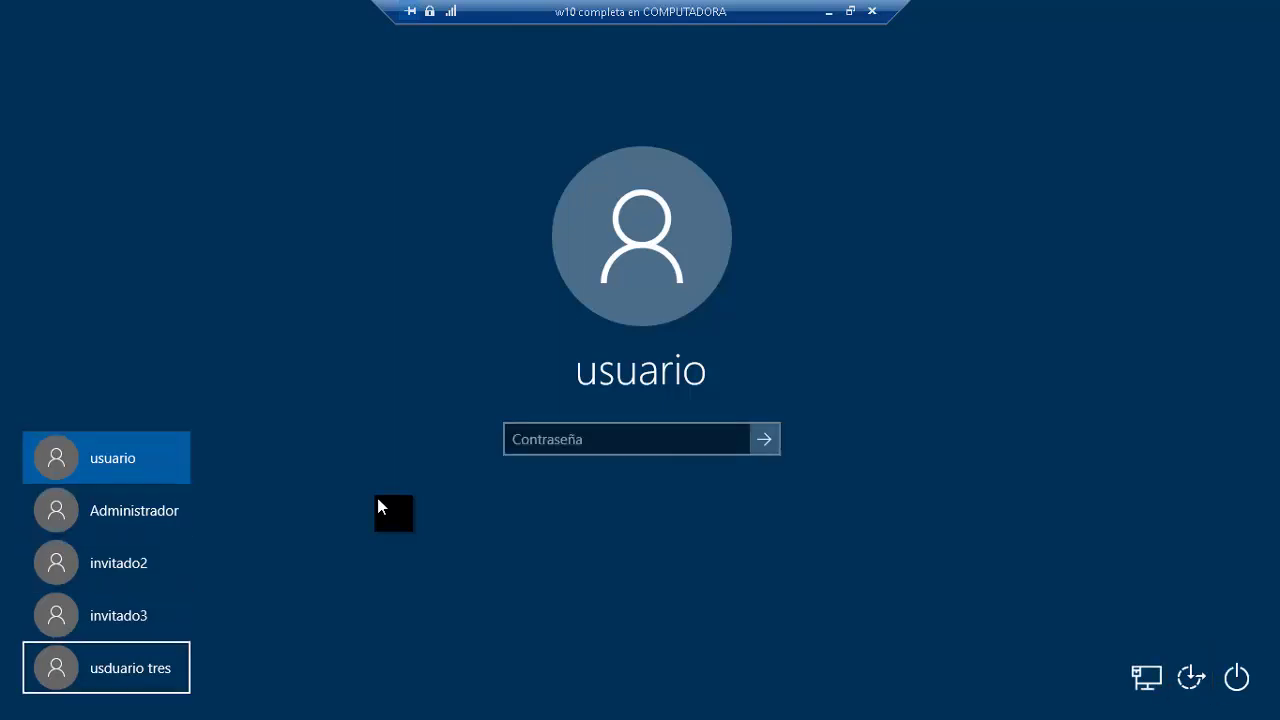
{"action": "key", "text": "Tab"}
{"action": "key", "text": "Tab"}
{"action": "key", "text": "Tab"}
{"action": "key", "text": "Tab"}
{"action": "key", "text": "Tab"}
{"action": "key", "text": "Tab"}
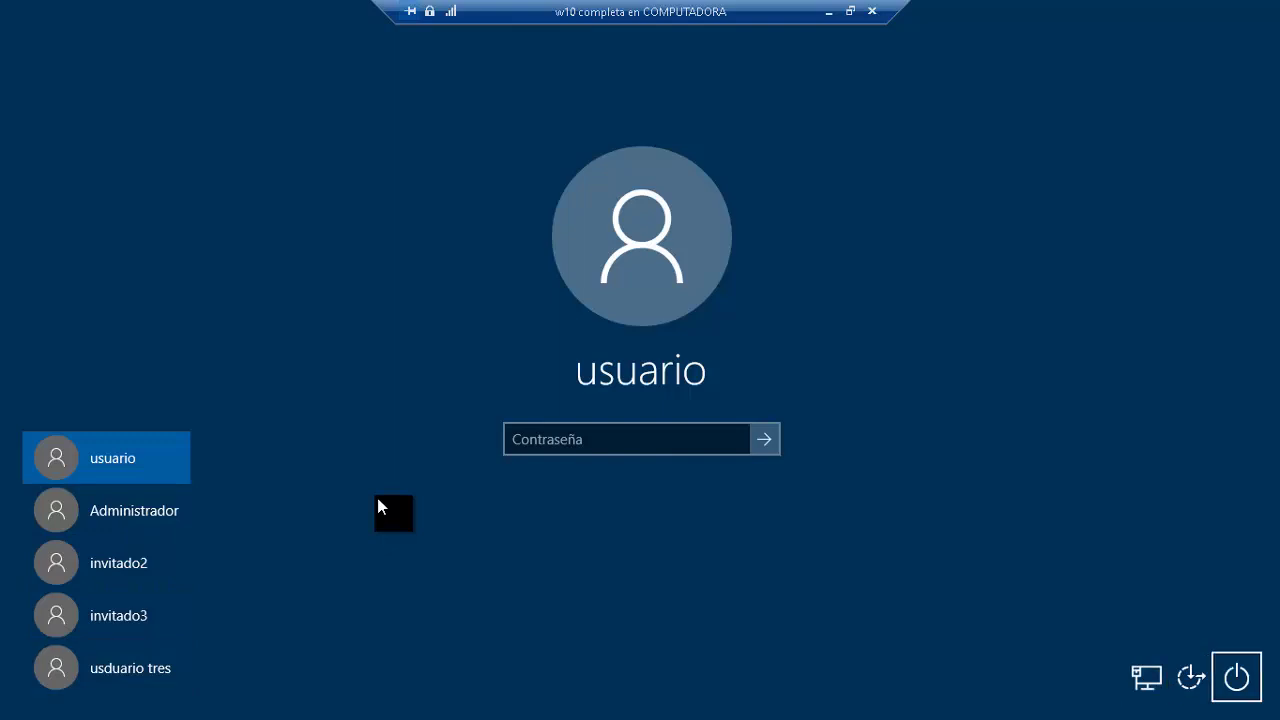
{"action": "key", "text": "Tab"}
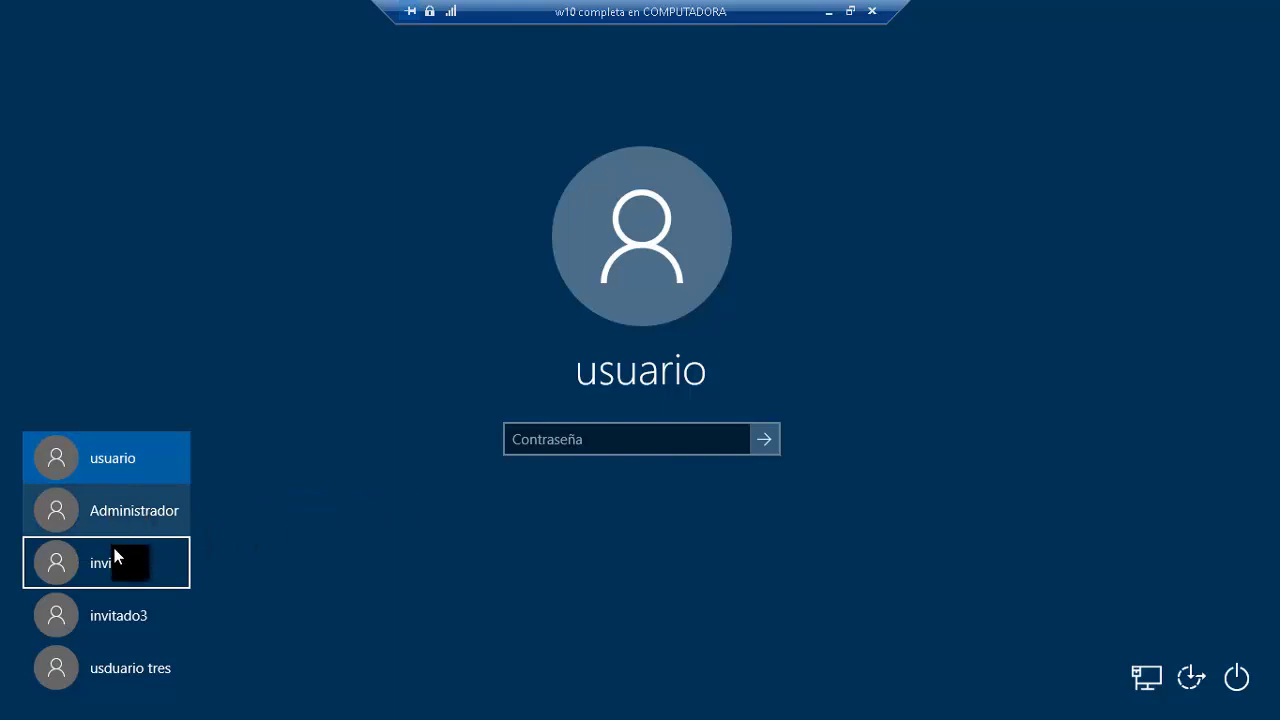
{"action": "left_click", "coordinate": [658, 425]}
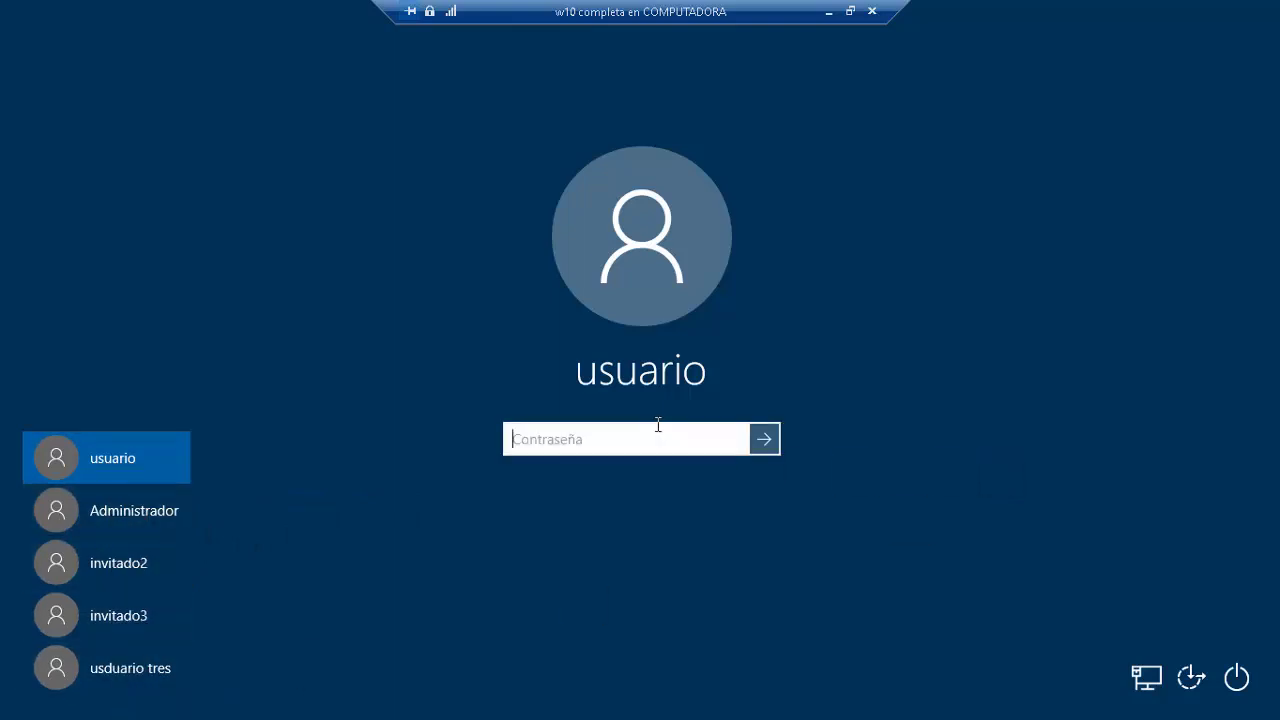
{"action": "type", "text": "*******"}
{"action": "key", "text": "BackSpace"}
{"action": "key", "text": "BackSpace"}
{"action": "key", "text": "BackSpace"}
{"action": "key", "text": "BackSpace"}
{"action": "key", "text": "BackSpace"}
{"action": "key", "text": "BackSpace"}
{"action": "key", "text": "BackSpace"}
{"action": "key", "text": "BackSpace"}
{"action": "type", "text": "**********"}
{"action": "key", "text": "Return"}
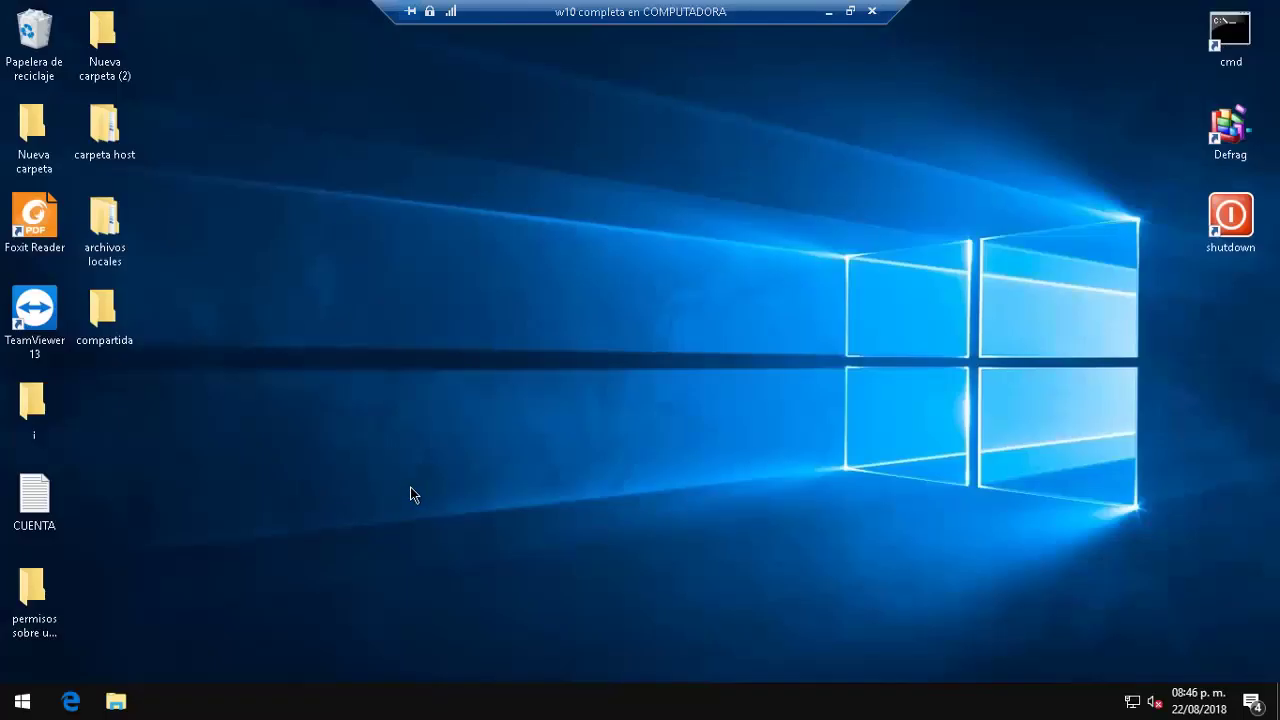
Step: Launch cmd from Run and list all user accounts with net user
{"action": "key", "text": "super+r"}
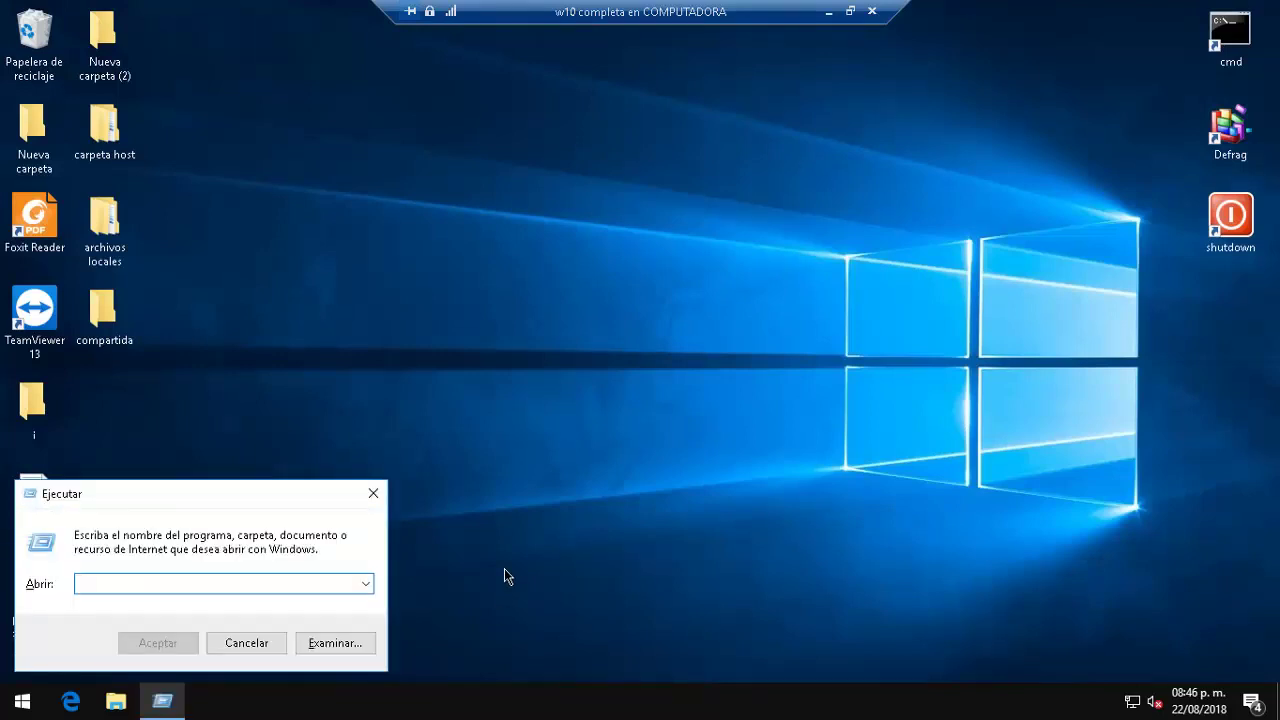
{"action": "type", "text": "cmd"}
{"action": "key", "text": "Return"}
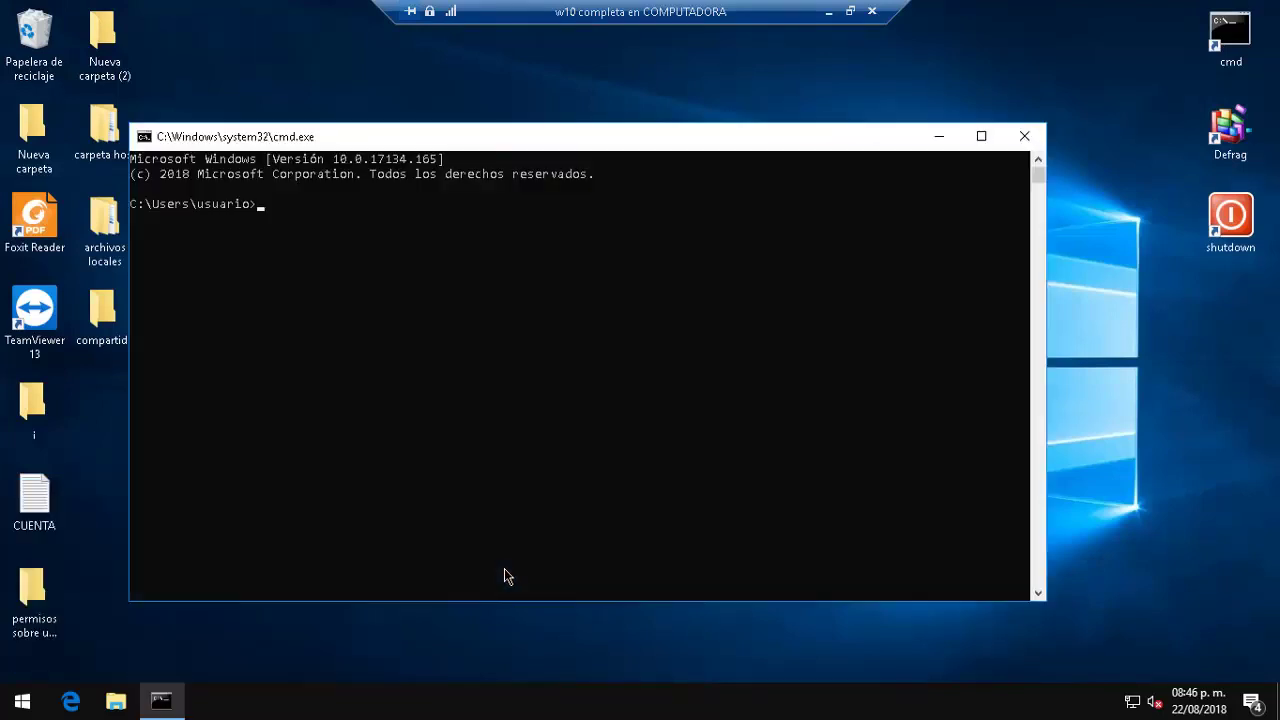
{"action": "type", "text": "net user"}
{"action": "key", "text": "Return"}
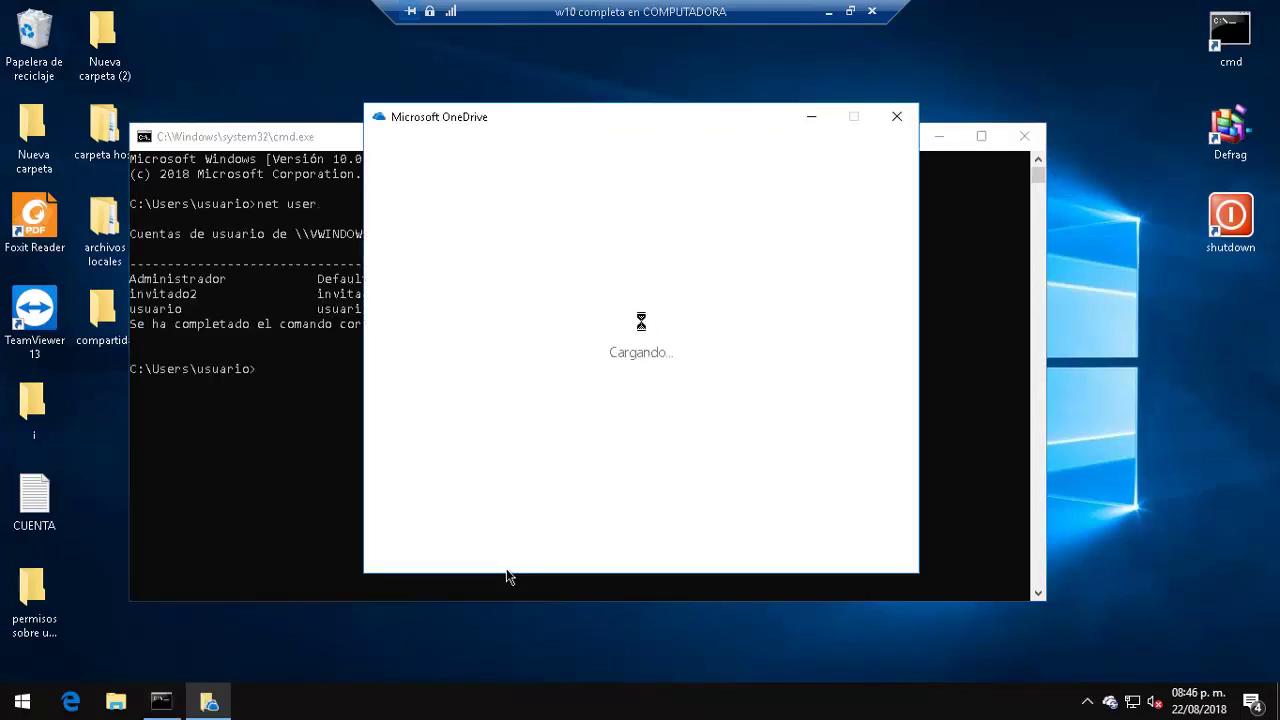
{"action": "left_click", "coordinate": [223, 466]}
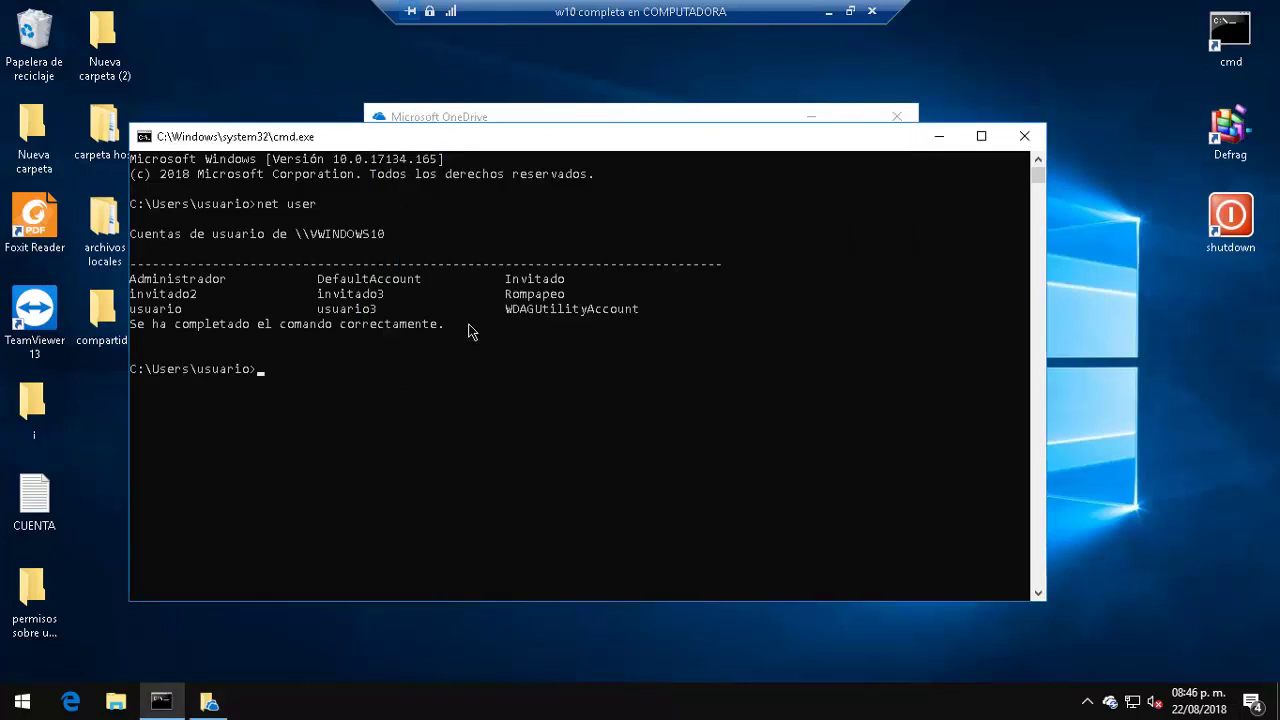
{"action": "left_click_drag", "start_coordinate": [507, 300], "coordinate": [561, 305]}
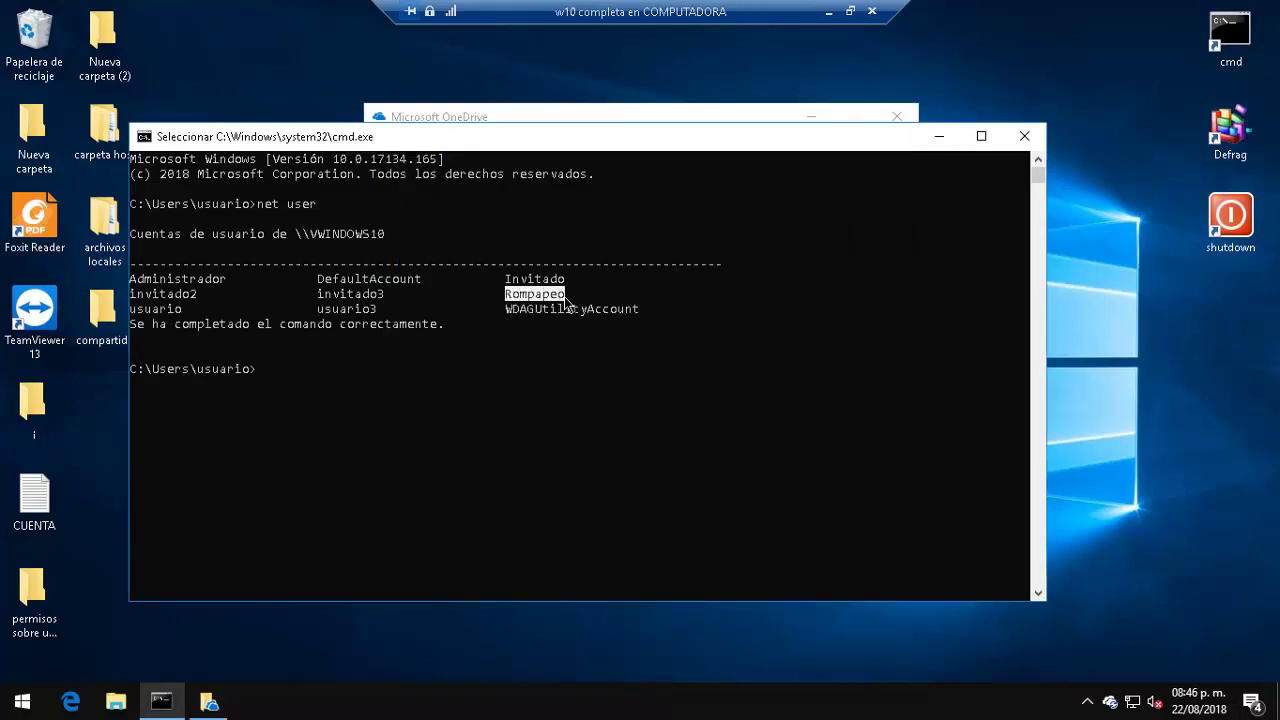
{"action": "left_click", "coordinate": [359, 353]}
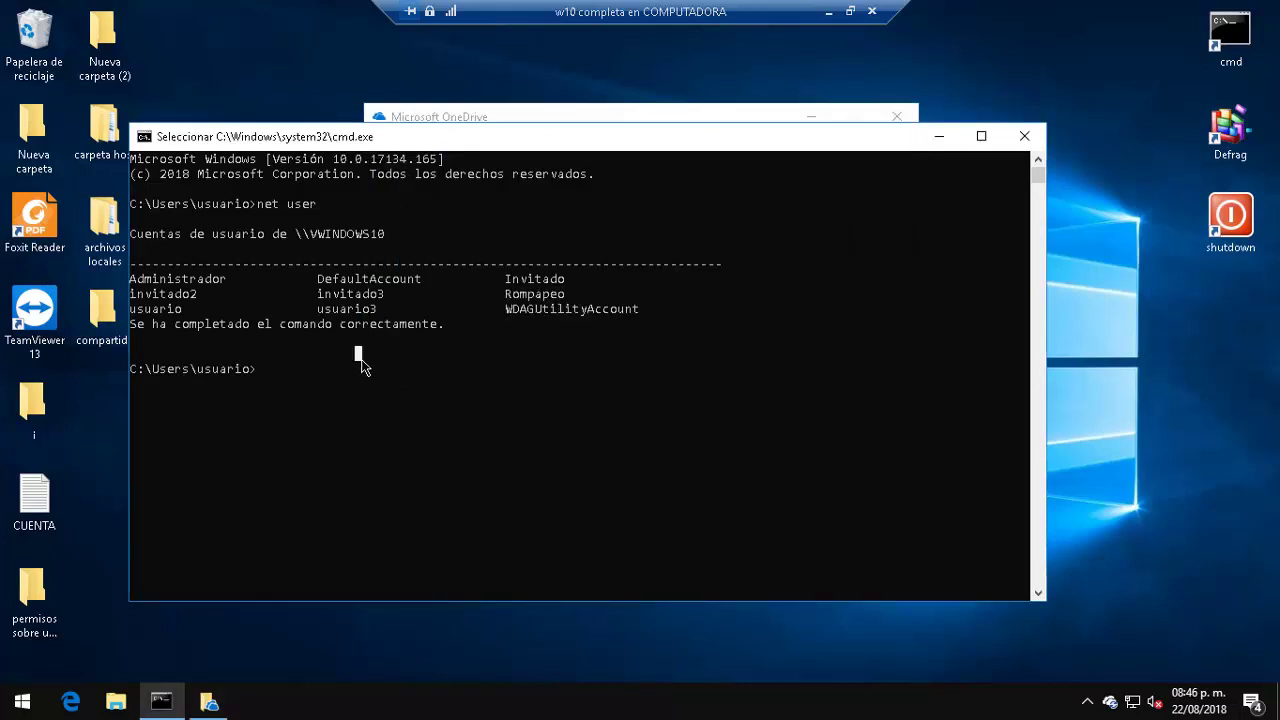
{"action": "key", "text": "Escape"}
{"action": "key", "text": "Up"}
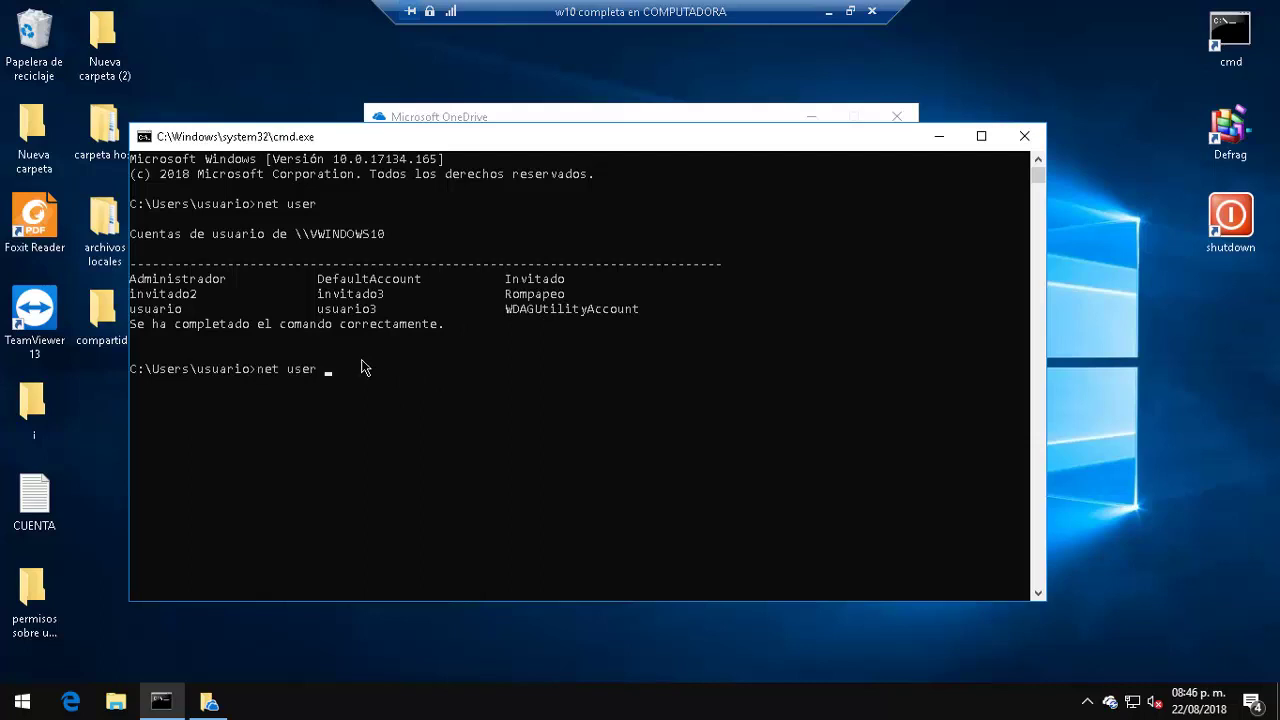
{"action": "type", "text": "rompapeo"}
{"action": "key", "text": "Return"}
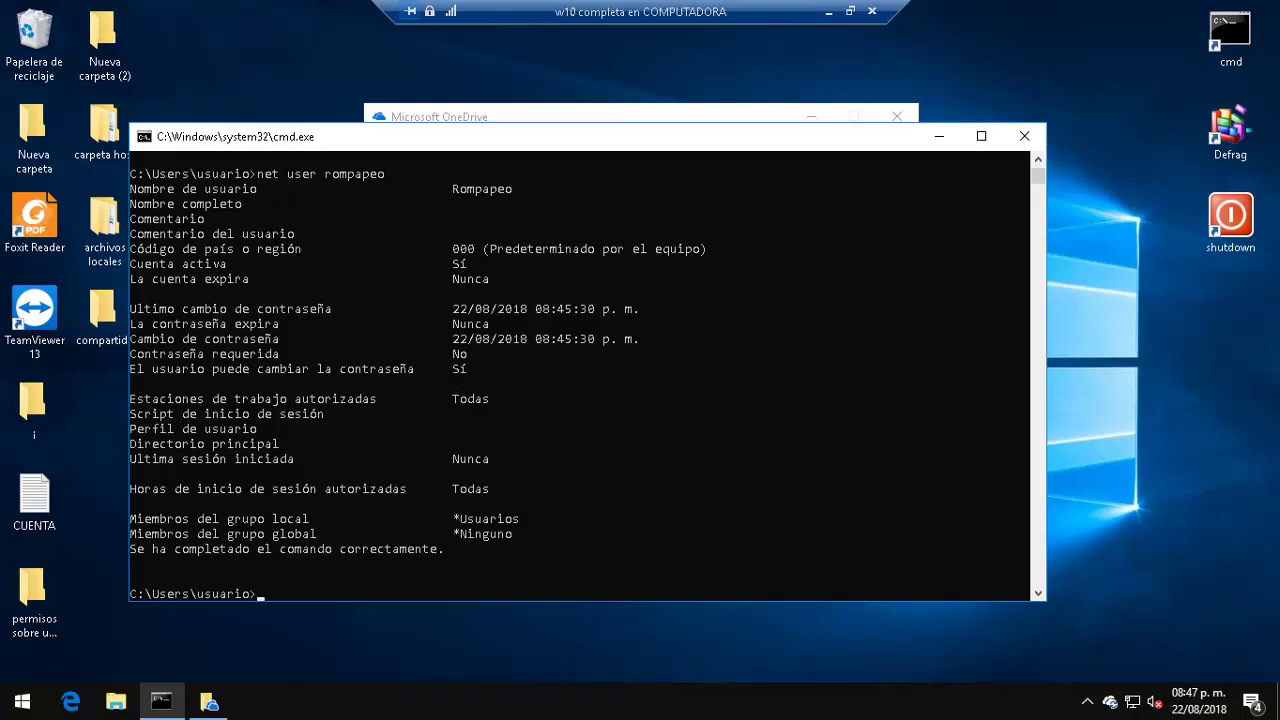
{"action": "left_click", "coordinate": [22, 701]}
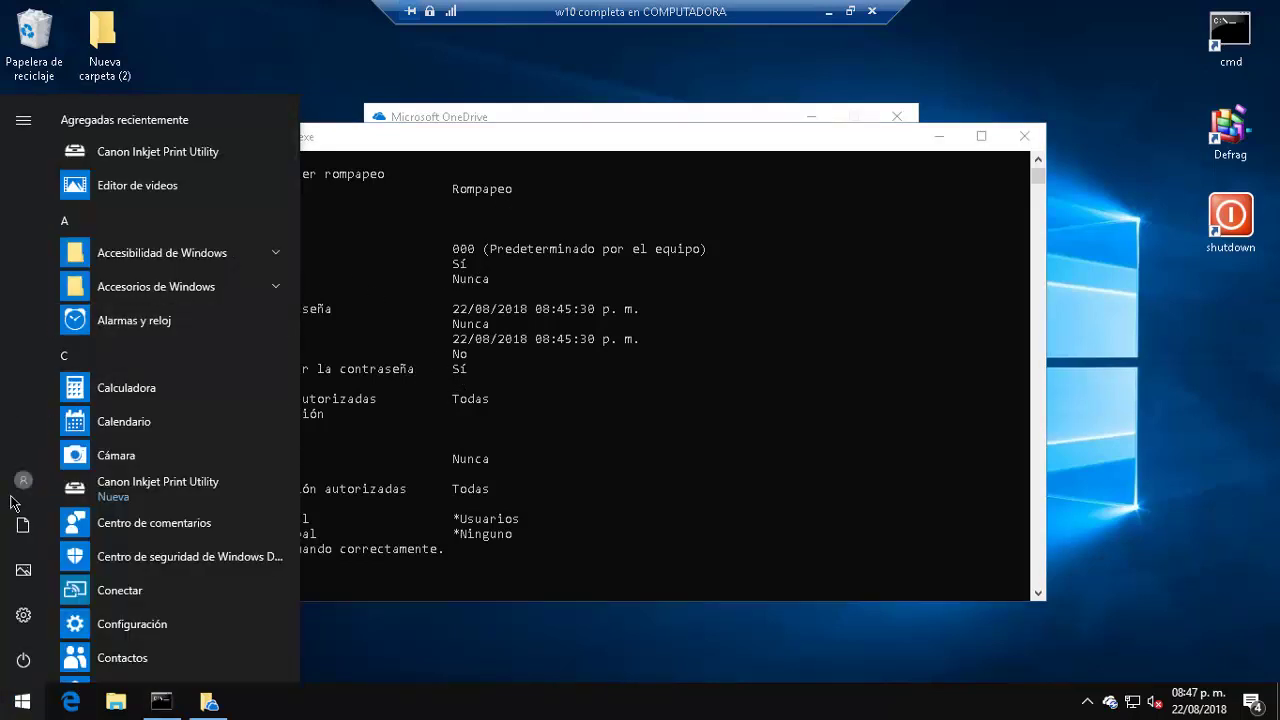
Step: Switch the session to the Rompapeo account from the Start menu account options
{"action": "left_click", "coordinate": [23, 476]}
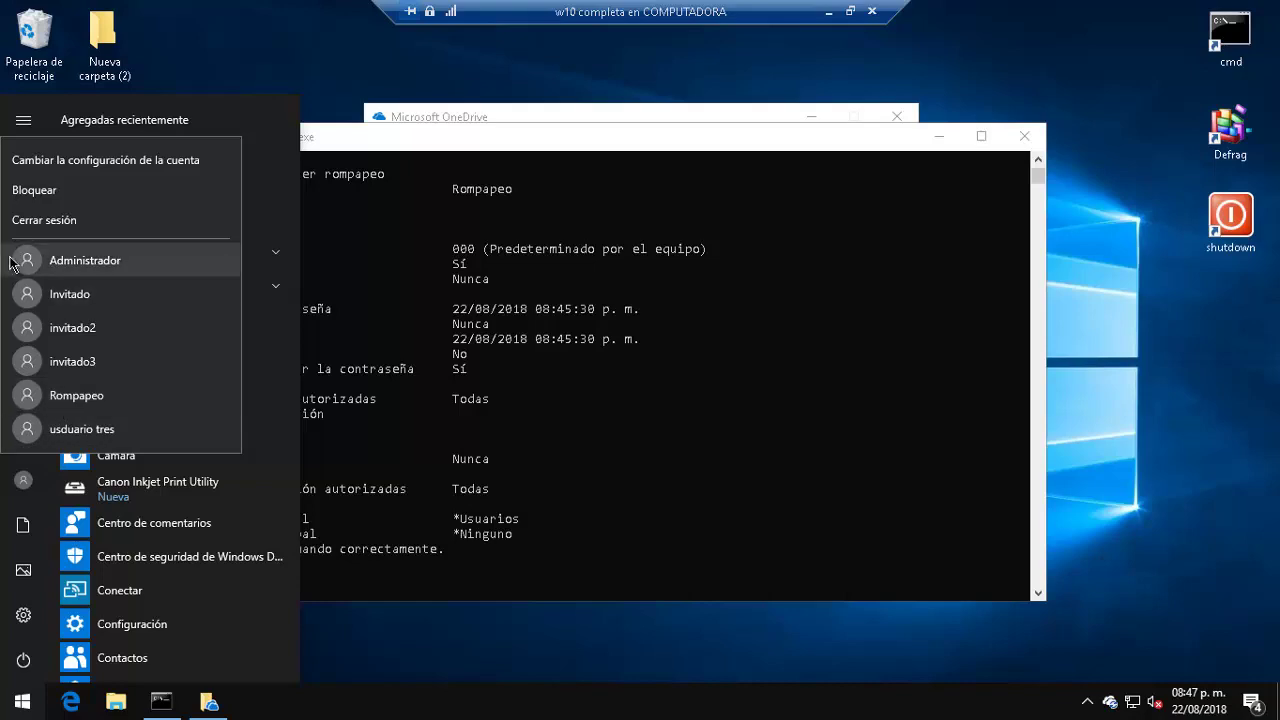
{"action": "left_click", "coordinate": [80, 400]}
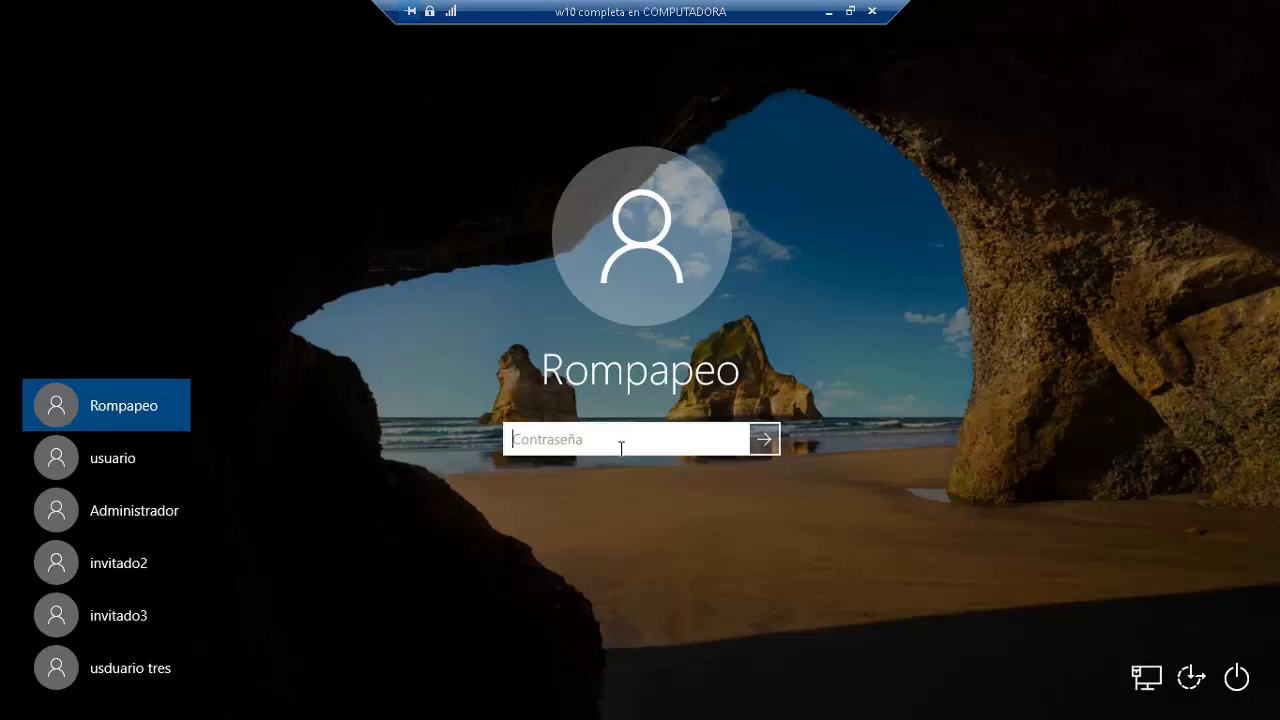
Step: Sign in to Rompapeo with its password and close the Edge welcome window
{"action": "key", "text": "Caps_Lock"}
{"action": "key", "text": "Caps_Lock"}
{"action": "type", "text": "*********"}
{"action": "key", "text": "Return"}
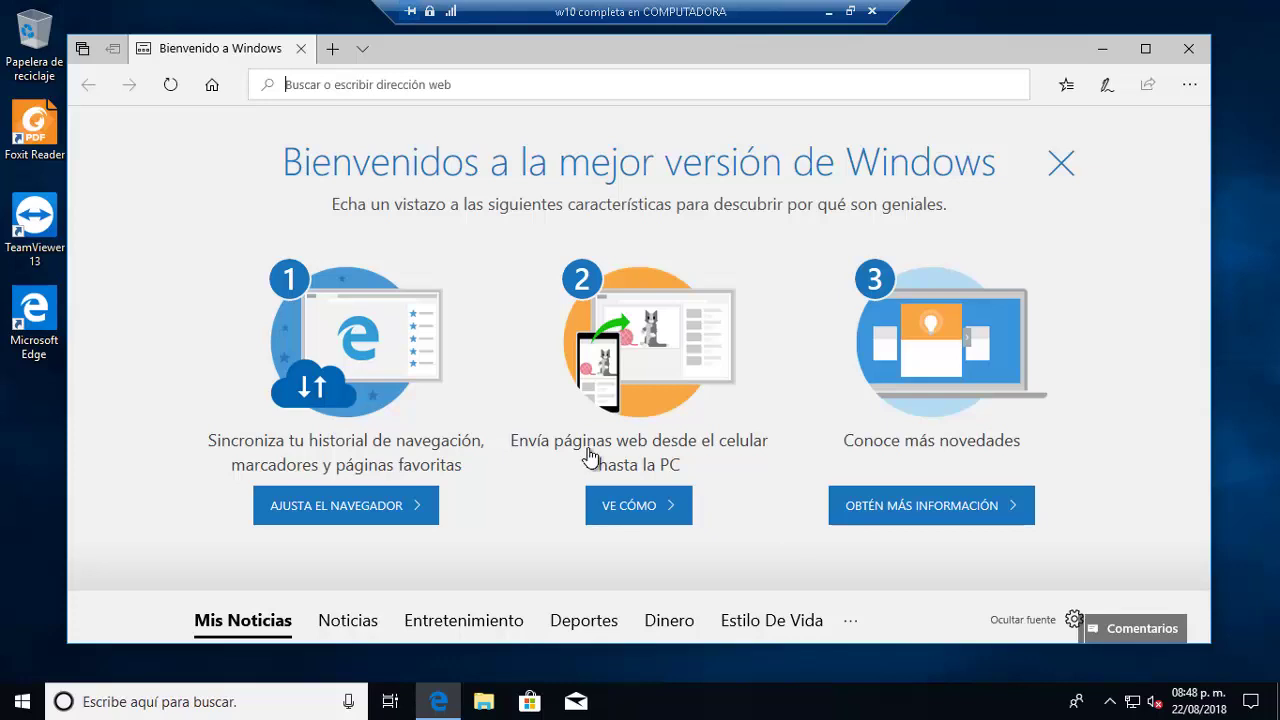
{"action": "left_click", "coordinate": [1188, 48]}
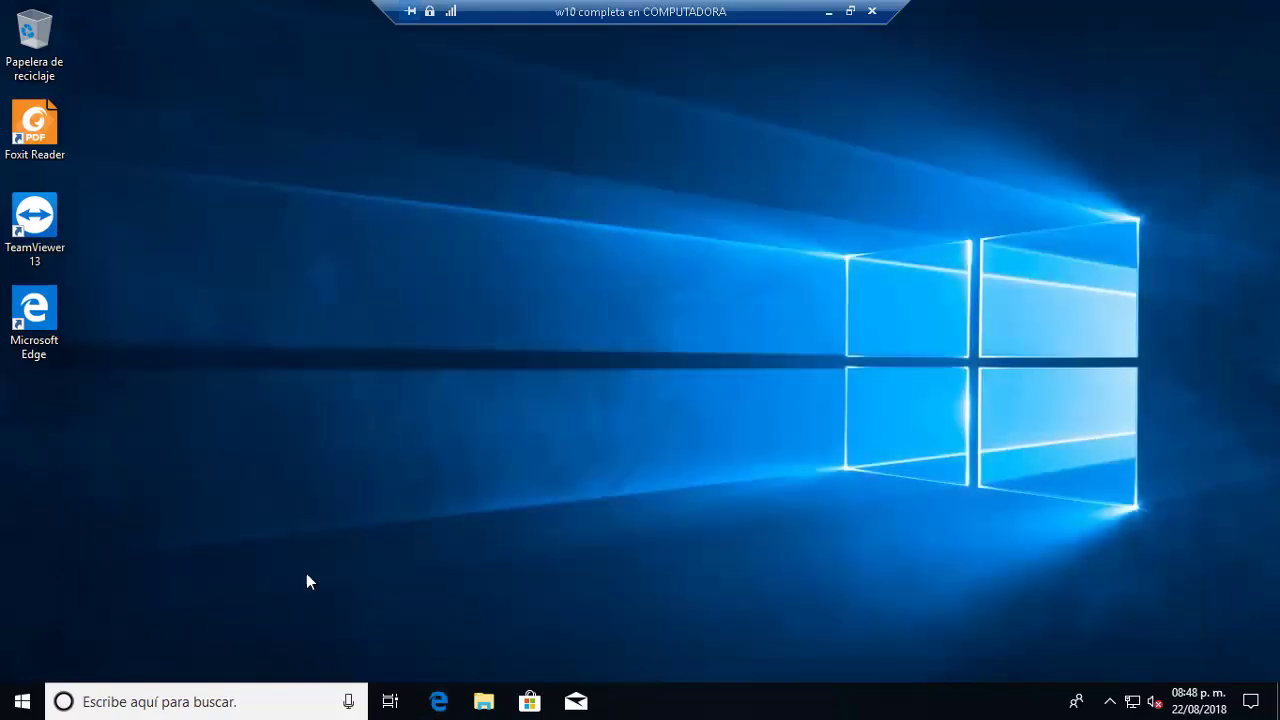
Step: Sign out of the Rompapeo session from the Start menu's account options
{"action": "left_click", "coordinate": [22, 701]}
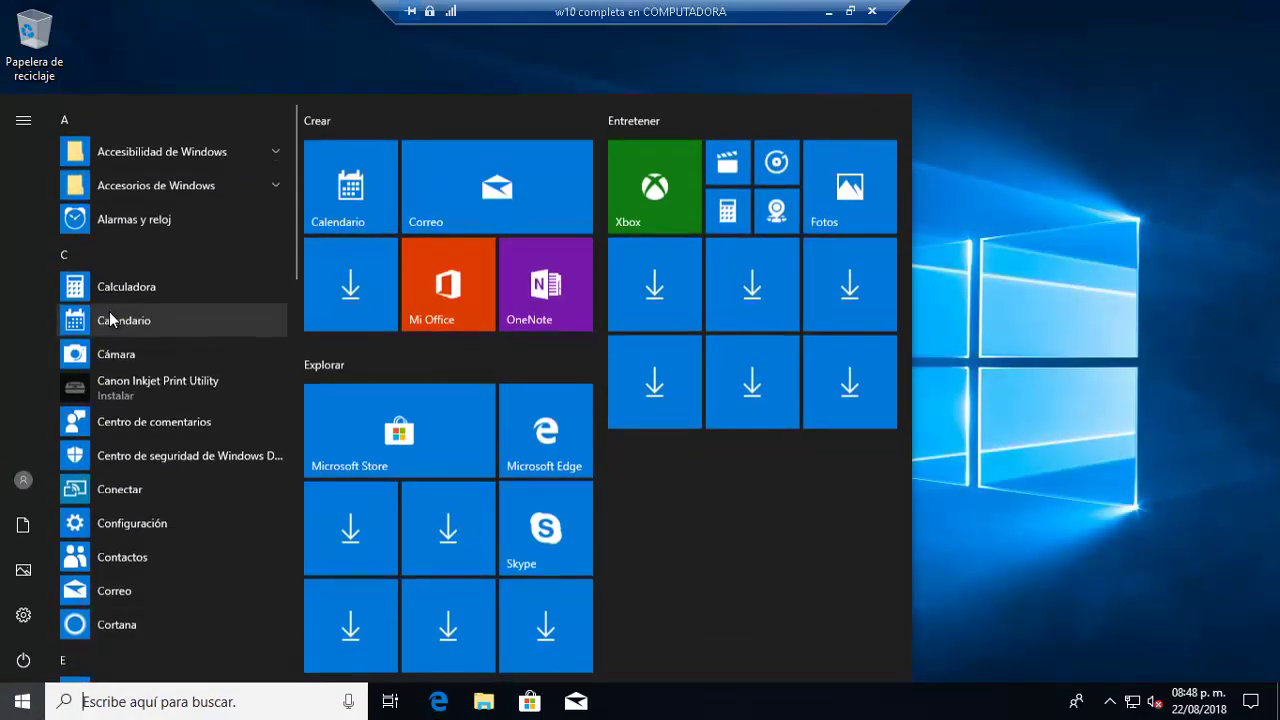
{"action": "left_click", "coordinate": [36, 473]}
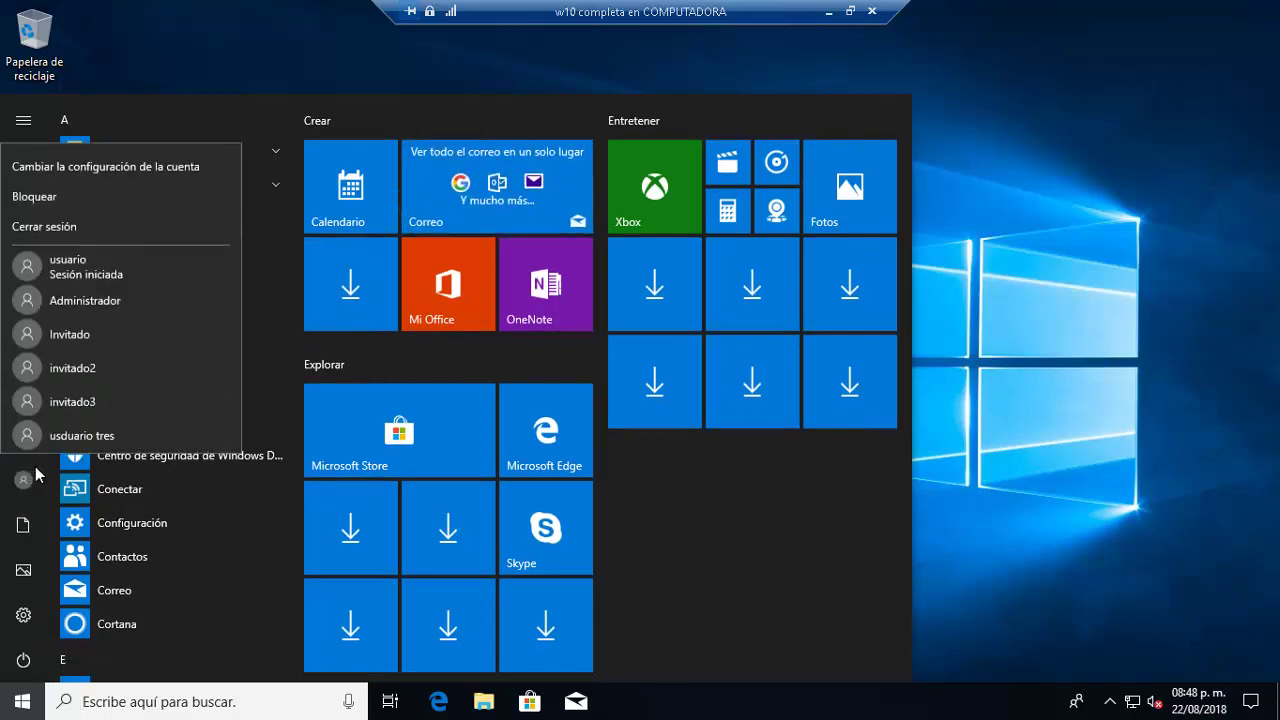
{"action": "left_click", "coordinate": [62, 229]}
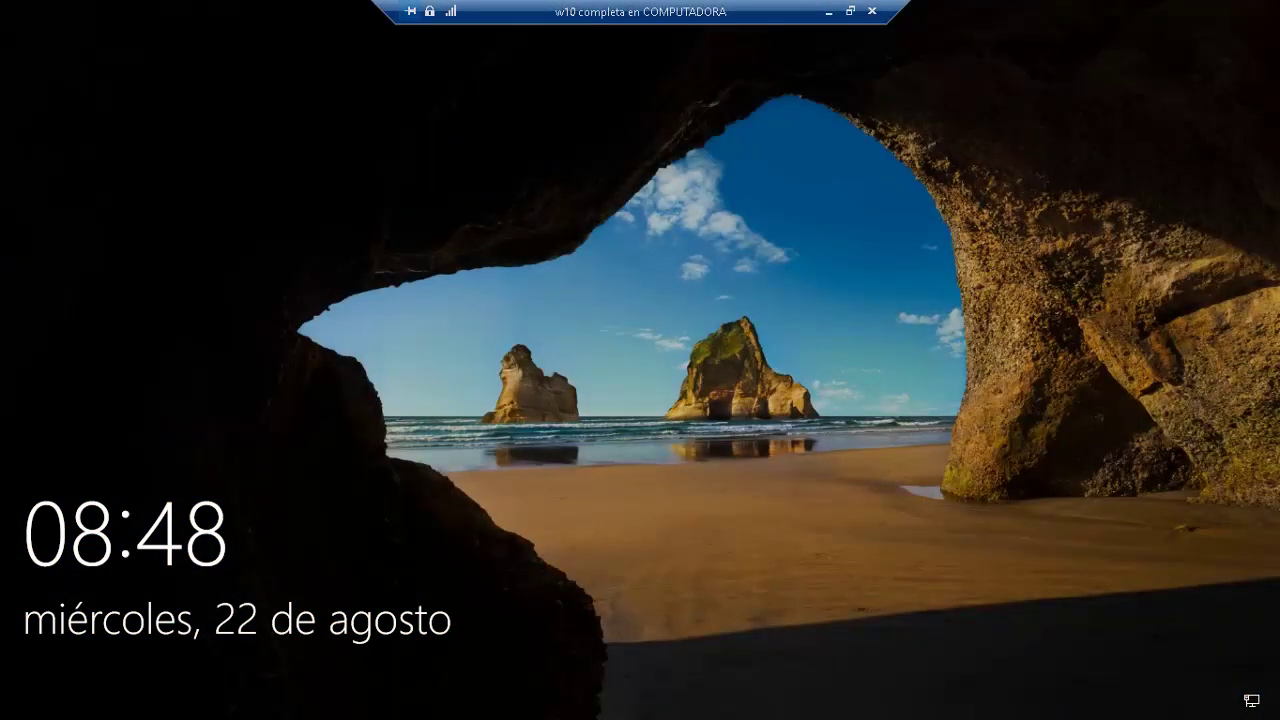
Step: Dismiss the lock screen, choose usuario and submit a first password attempt
{"action": "key", "text": "Return"}
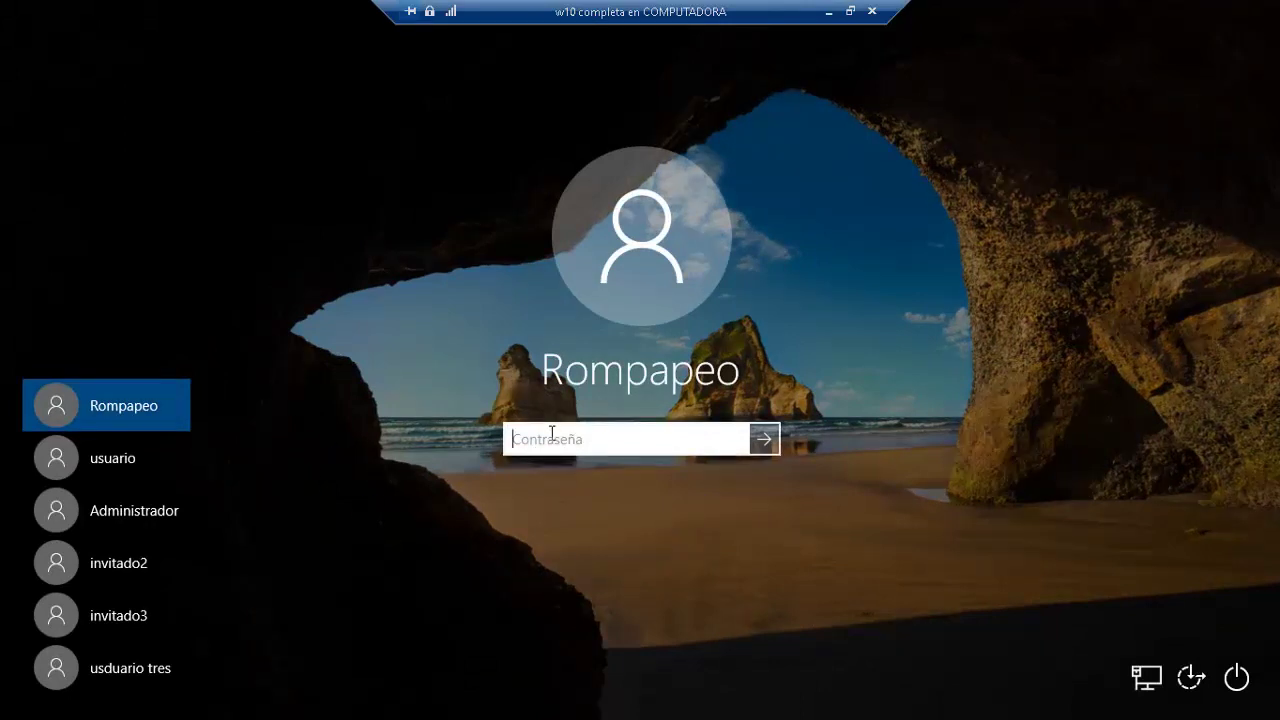
{"action": "left_click", "coordinate": [90, 463]}
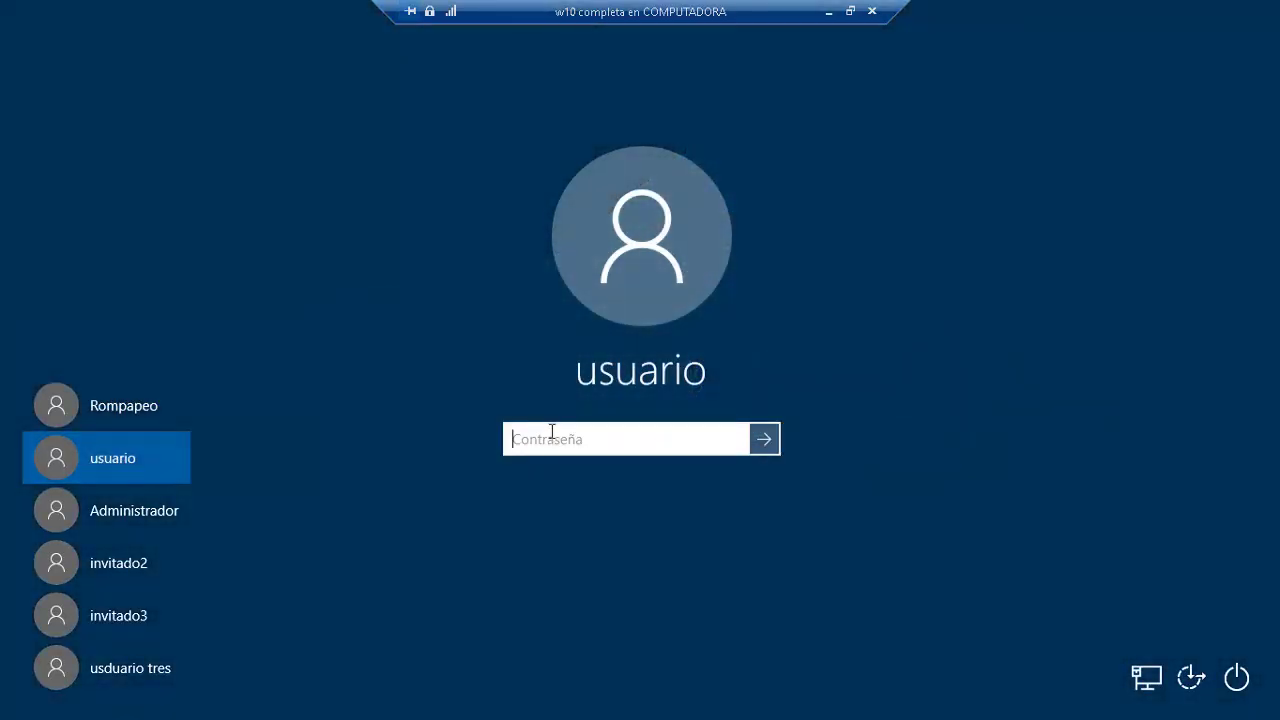
{"action": "key", "text": "Caps_Lock"}
{"action": "type", "text": "A"}
{"action": "key", "text": "Caps_Lock"}
{"action": "key", "text": "Caps_Lock"}
{"action": "key", "text": "BackSpace"}
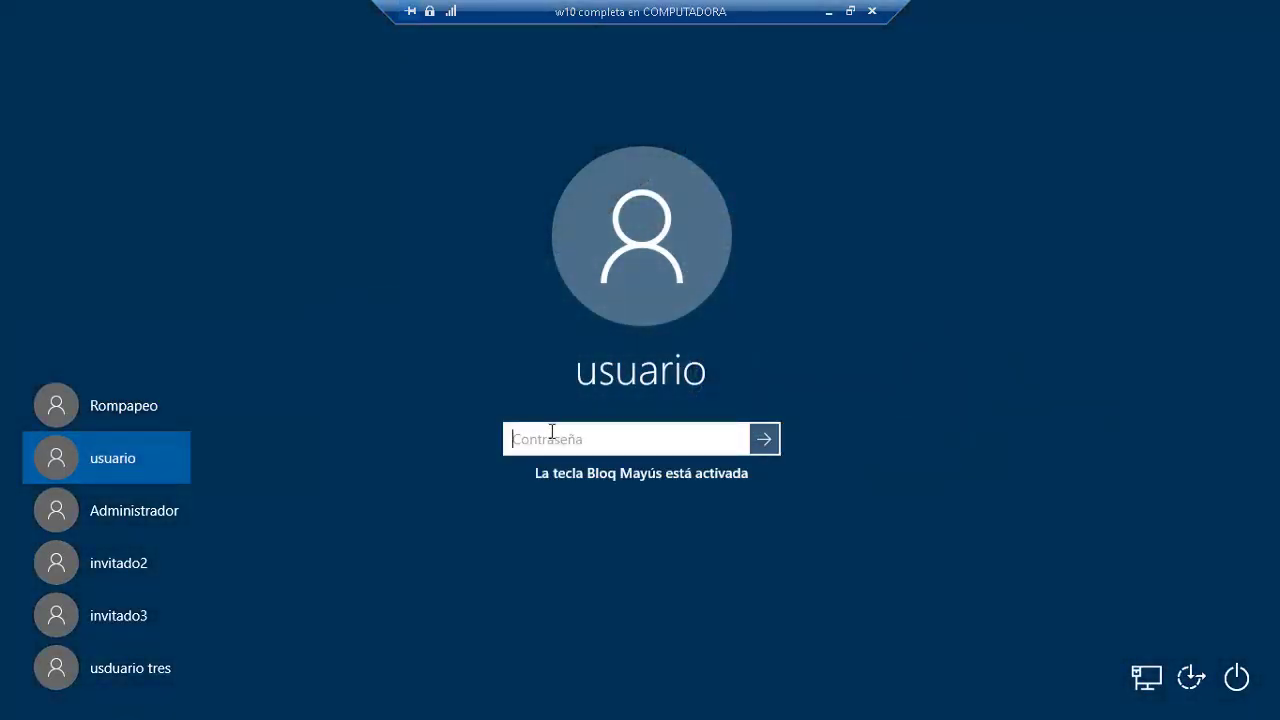
{"action": "type", "text": "••••••••••"}
{"action": "key", "text": "Return"}
{"action": "key", "text": "Return"}
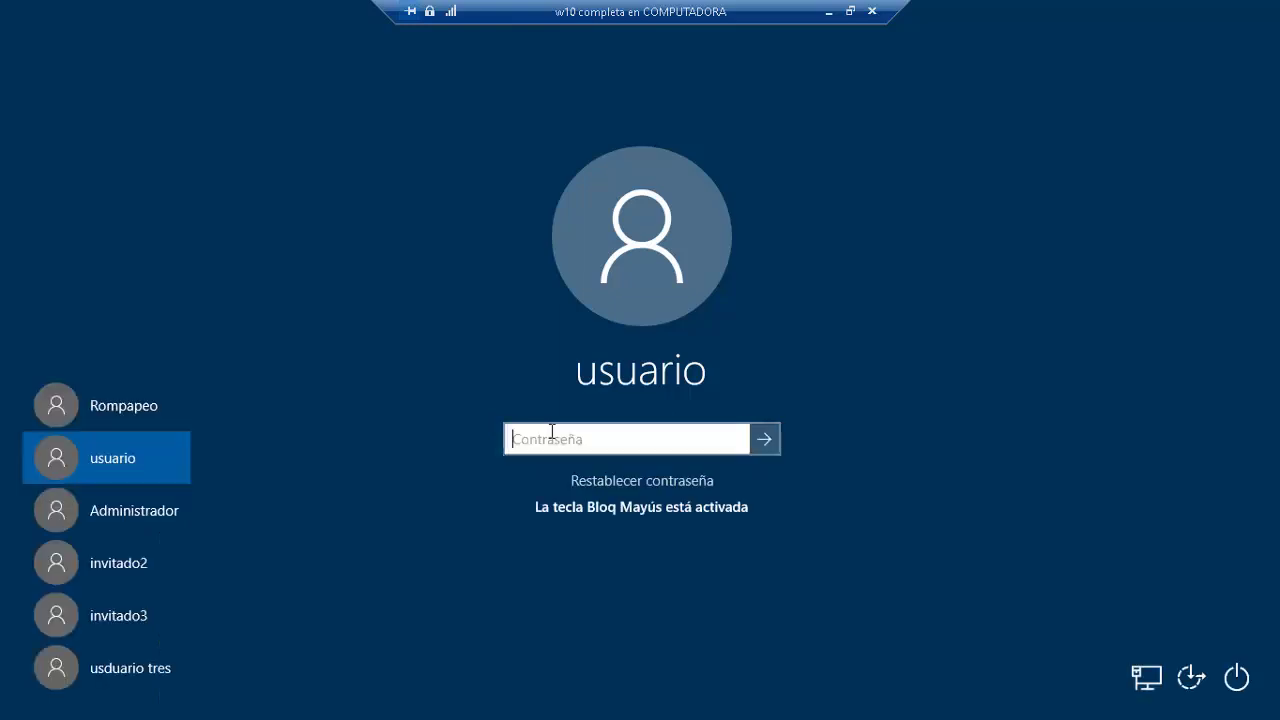
Step: Retype usuario's password with Caps Lock off and sign in
{"action": "type", "text": "•••••"}
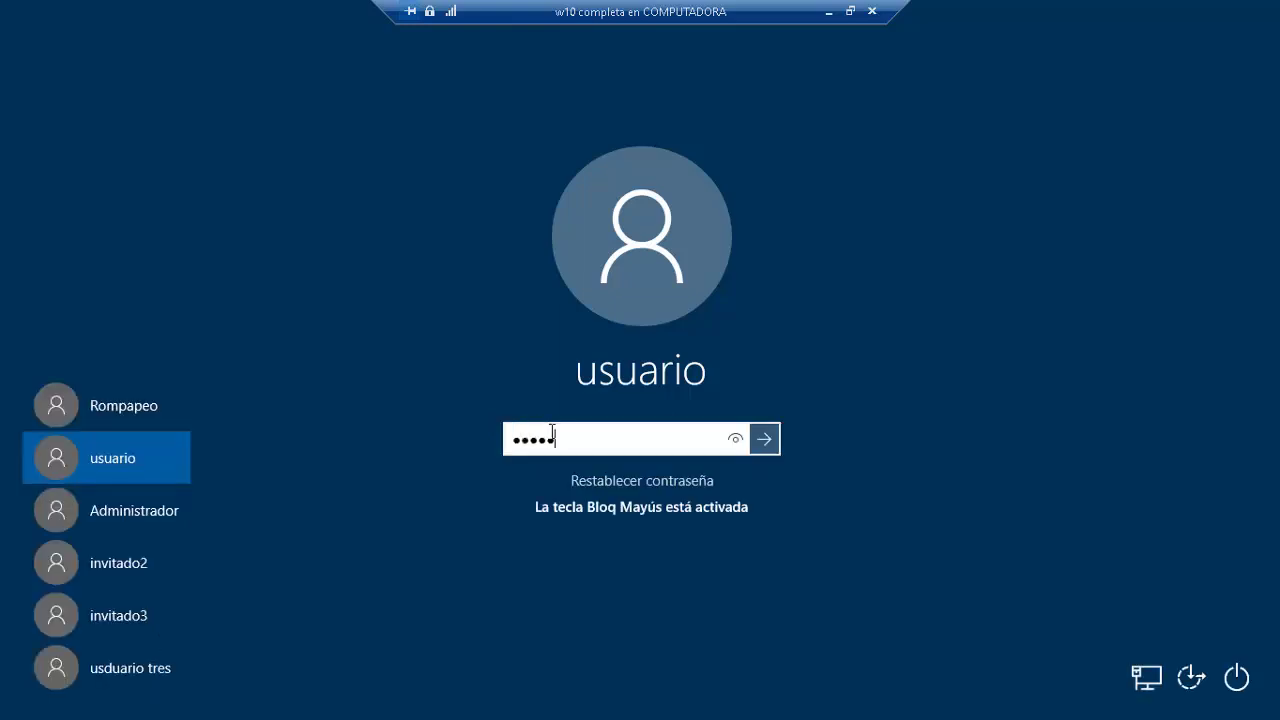
{"action": "key", "text": "Caps_Lock"}
{"action": "key", "text": "BackSpace"}
{"action": "key", "text": "BackSpace"}
{"action": "key", "text": "BackSpace"}
{"action": "key", "text": "BackSpace"}
{"action": "key", "text": "BackSpace"}
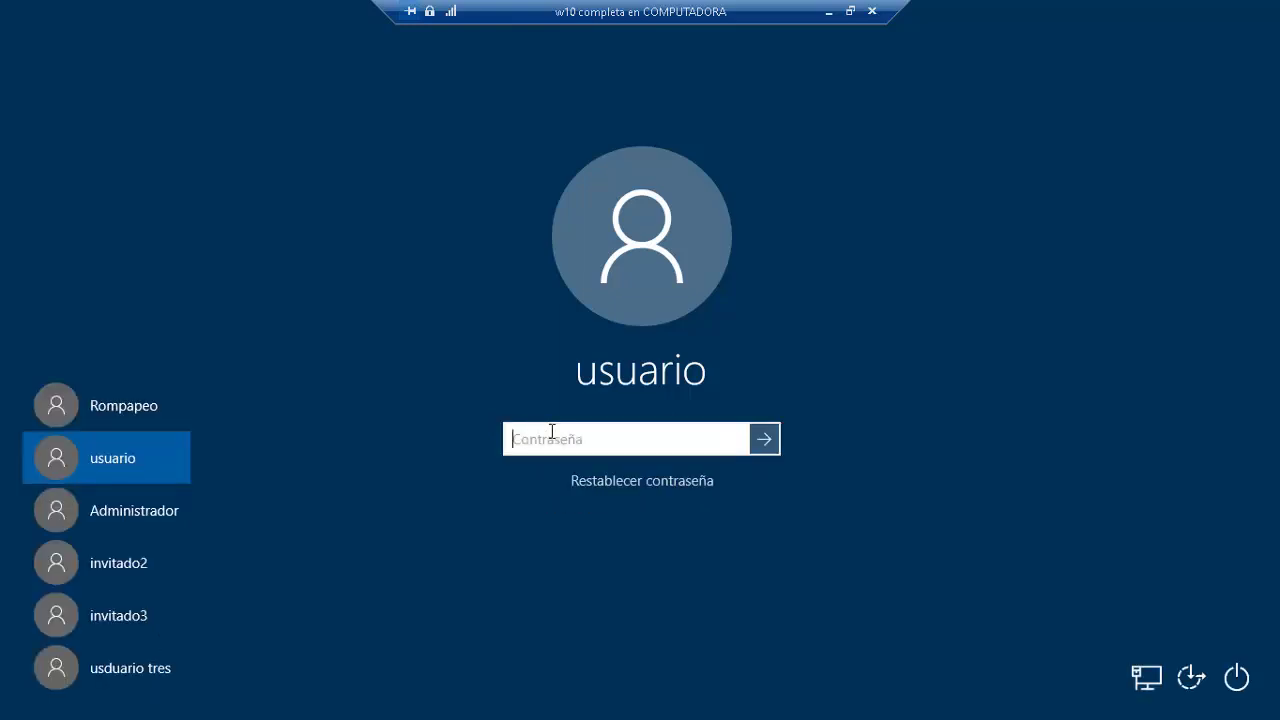
{"action": "type", "text": "••••••••••"}
{"action": "key", "text": "Return"}
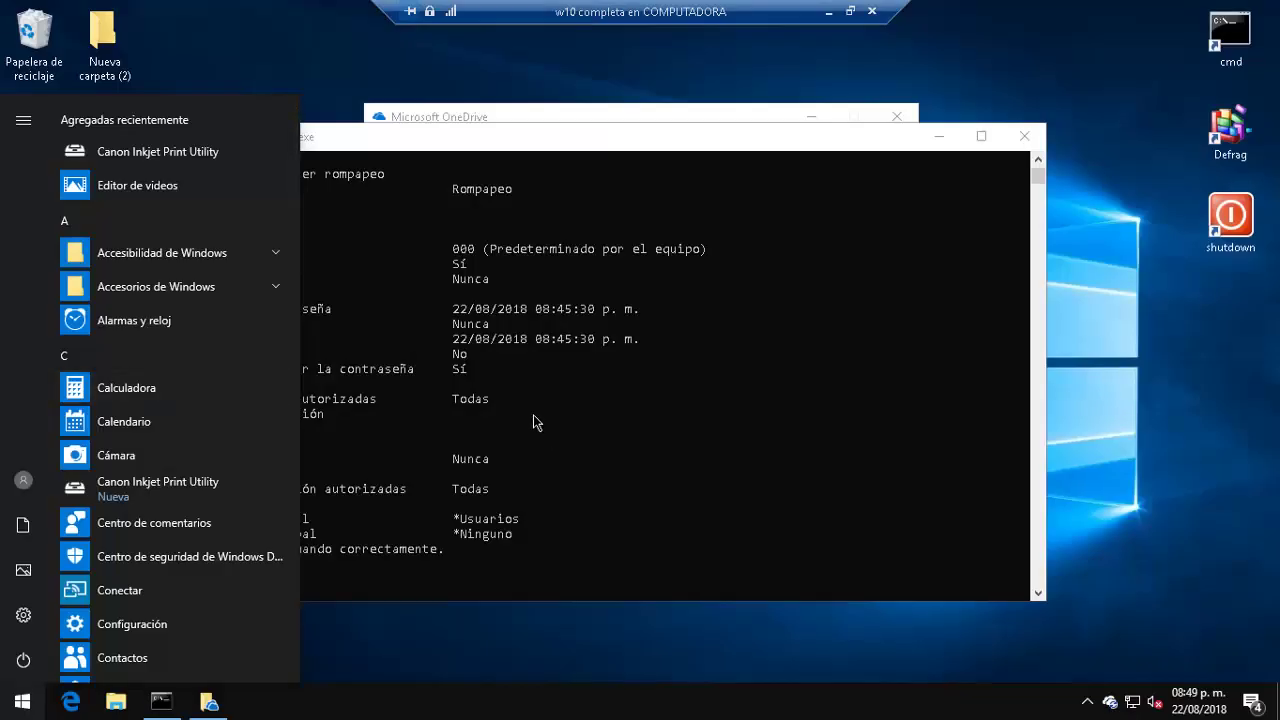
Step: Close the Command Prompt and OneDrive sign-in windows on the usuario desktop
{"action": "left_click", "coordinate": [437, 168]}
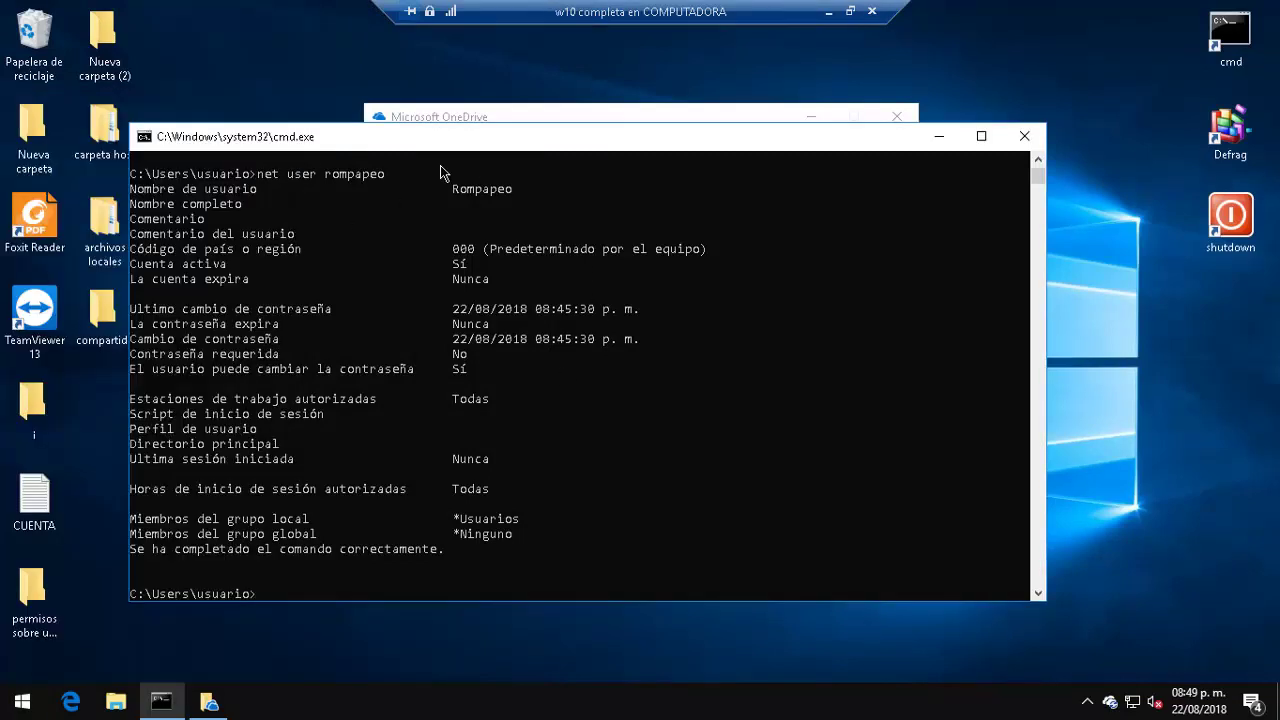
{"action": "left_click", "coordinate": [1024, 135]}
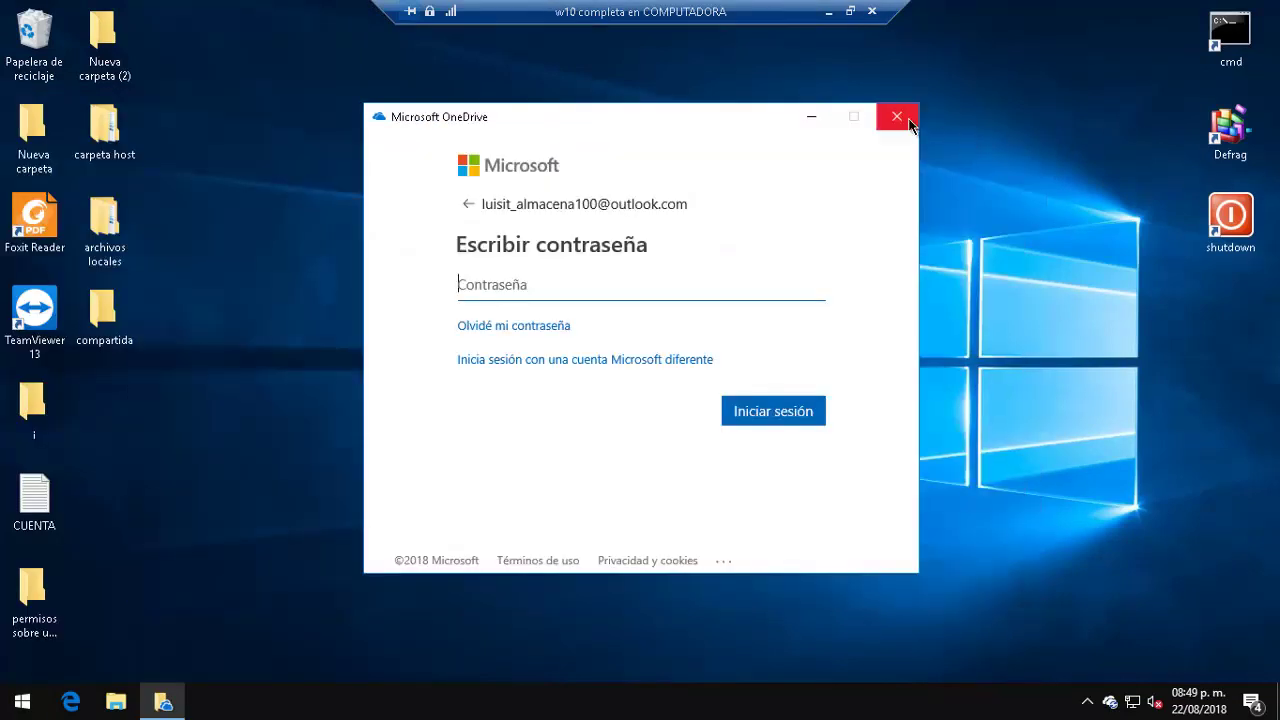
{"action": "left_click", "coordinate": [895, 117]}
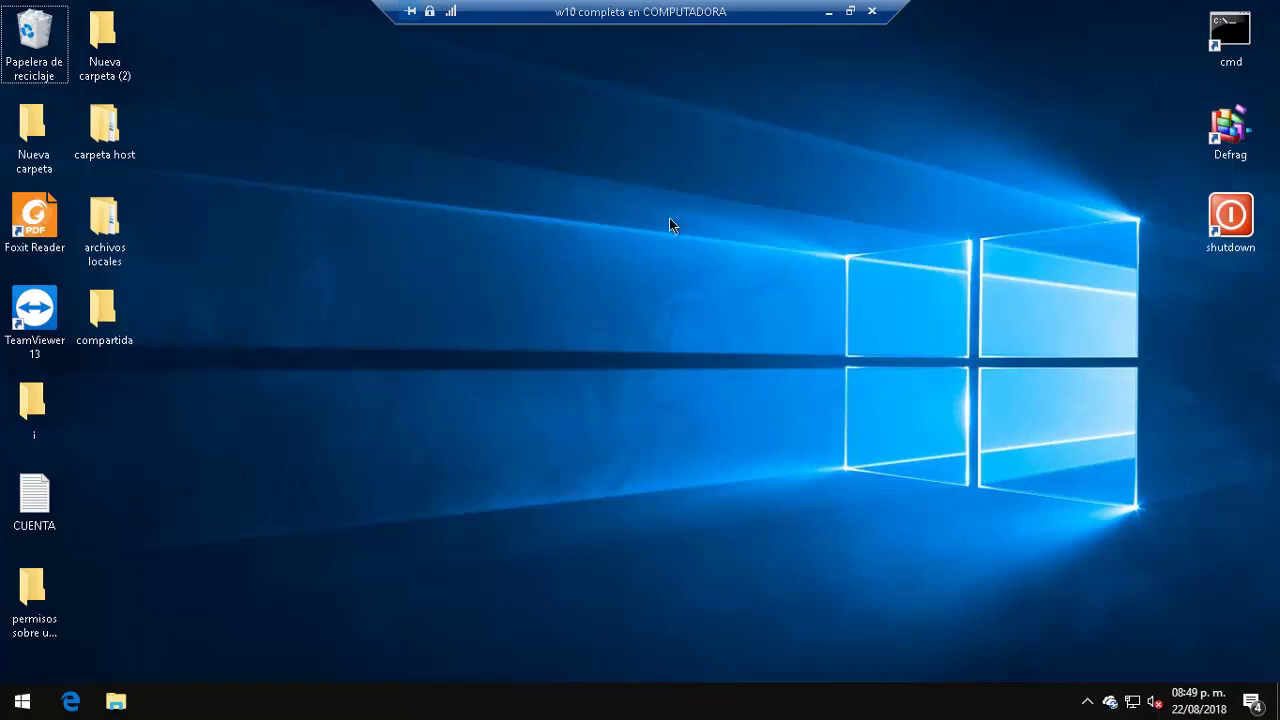
Step: Run lusrmgr.msc from the Run dialog to open Local Users and Groups
{"action": "key", "text": "super+r"}
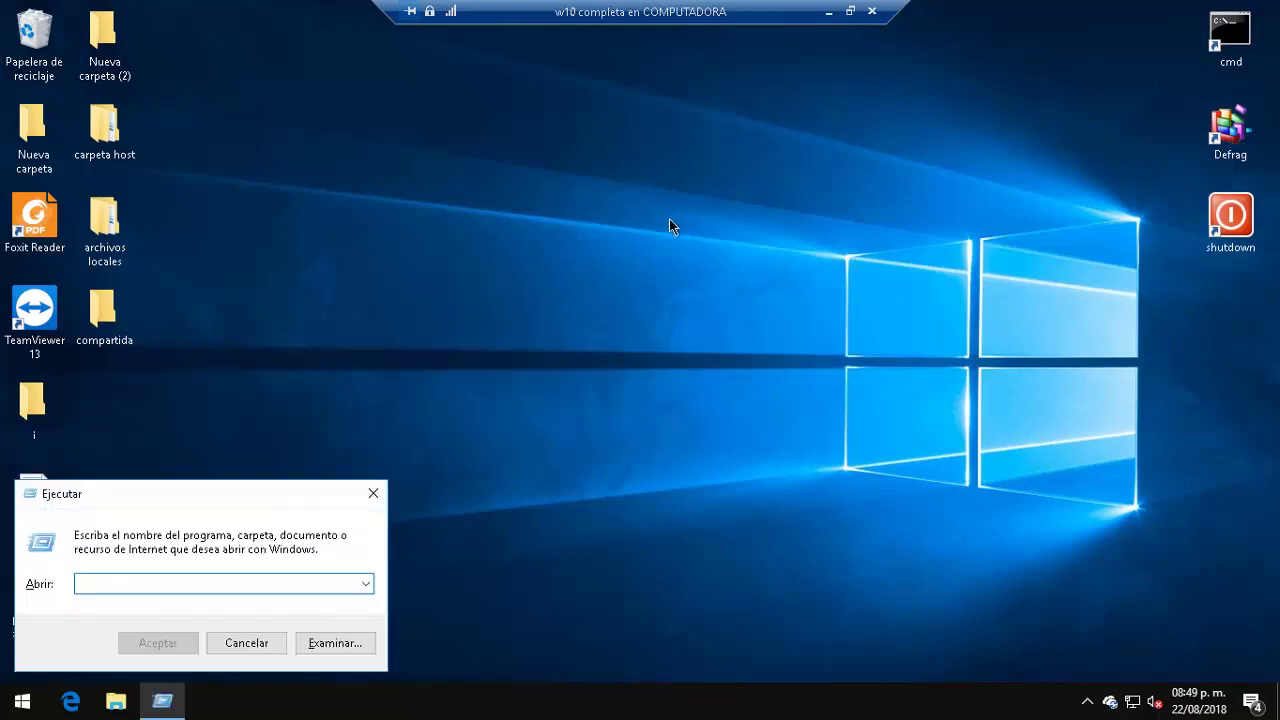
{"action": "type", "text": "lusr"}
{"action": "type", "text": "mgr.ms"}
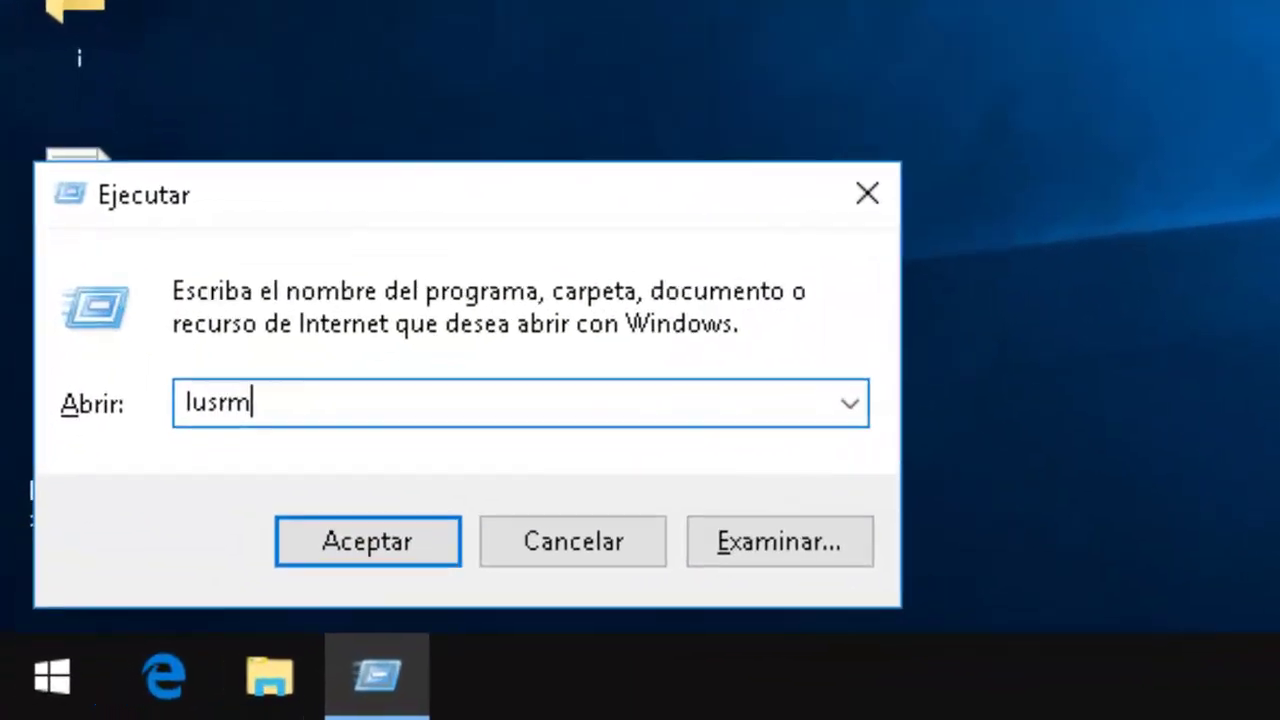
{"action": "type", "text": "c"}
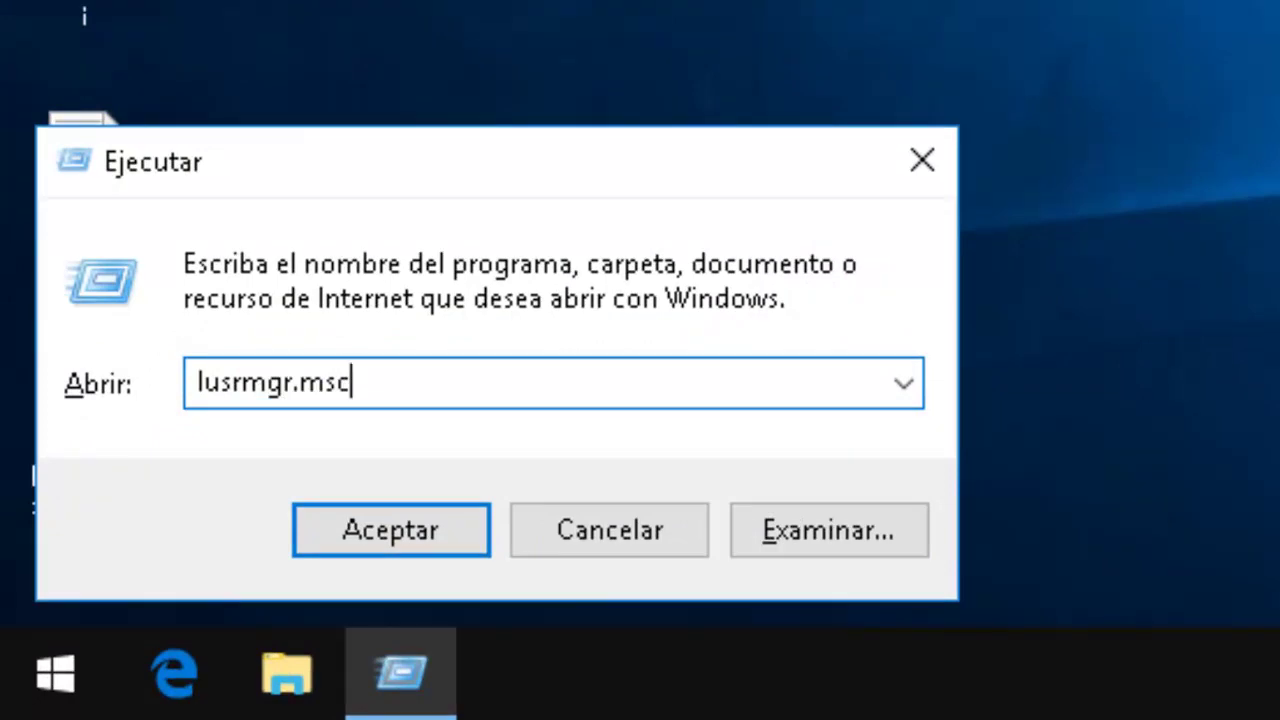
{"action": "key", "text": "Return"}
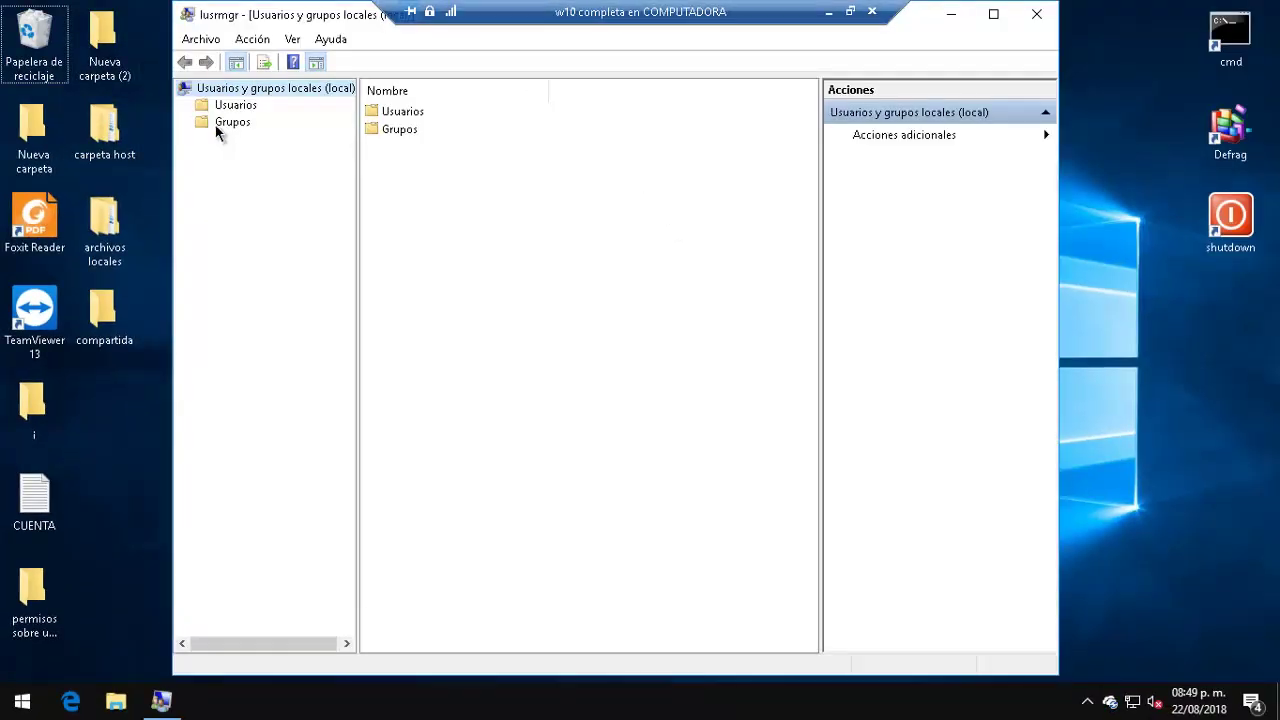
Step: Start a new user from the Usuarios list with username newRompapeo
{"action": "left_click", "coordinate": [228, 112]}
{"action": "left_click", "coordinate": [228, 122]}
{"action": "left_click", "coordinate": [240, 105]}
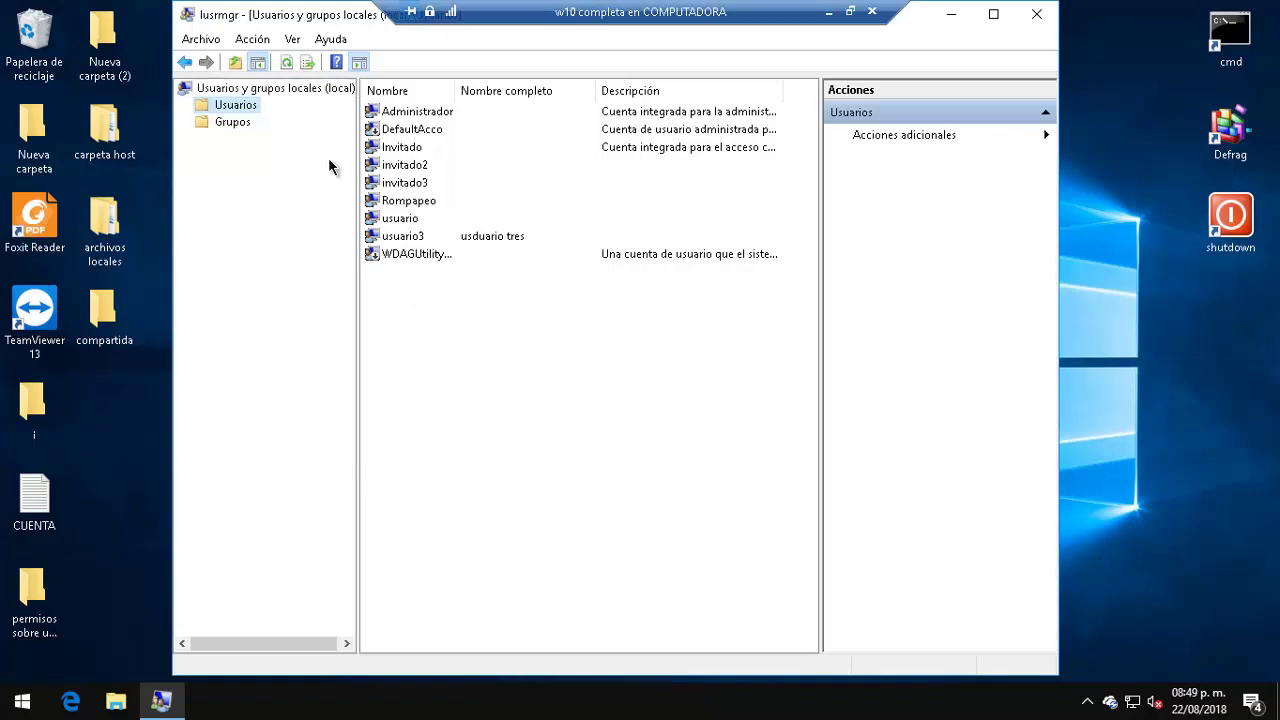
{"action": "right_click", "coordinate": [394, 323]}
{"action": "left_click", "coordinate": [446, 338]}
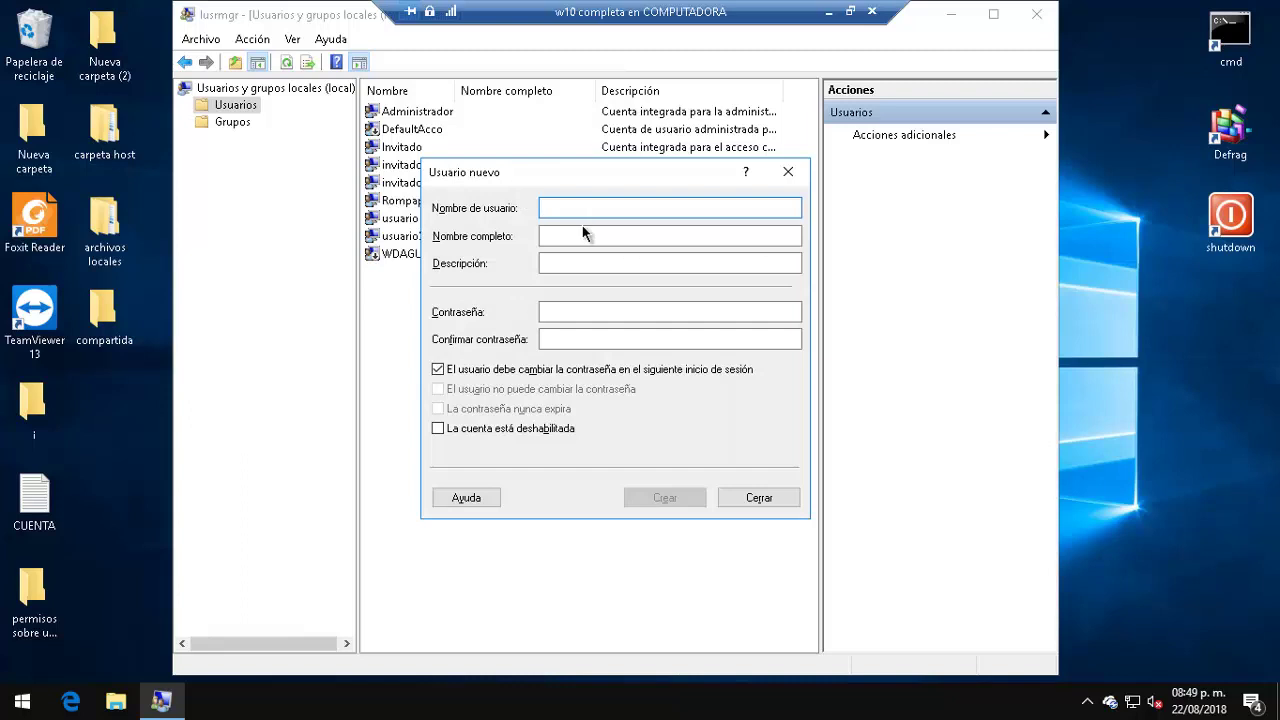
{"action": "type", "text": "new"}
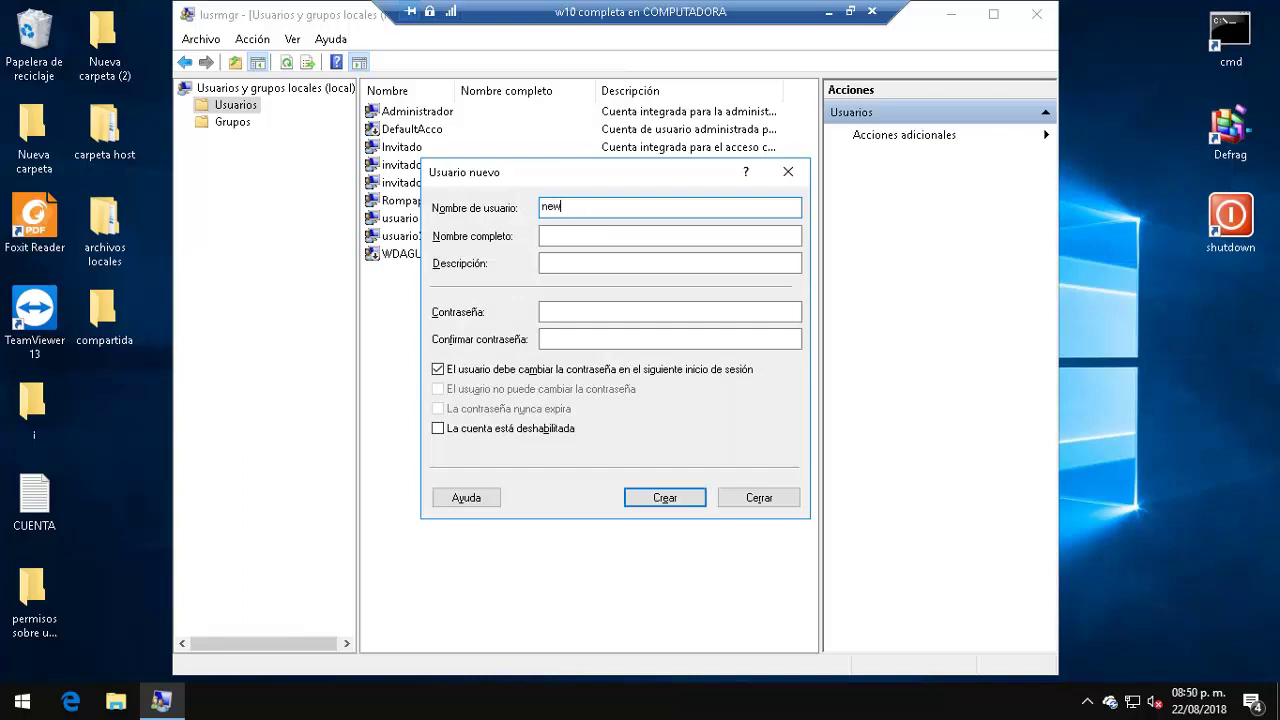
{"action": "type", "text": "rompapeo"}
{"action": "left_click", "coordinate": [561, 207]}
{"action": "key", "text": "Delete"}
{"action": "type", "text": "R"}
{"action": "key", "text": "Tab"}
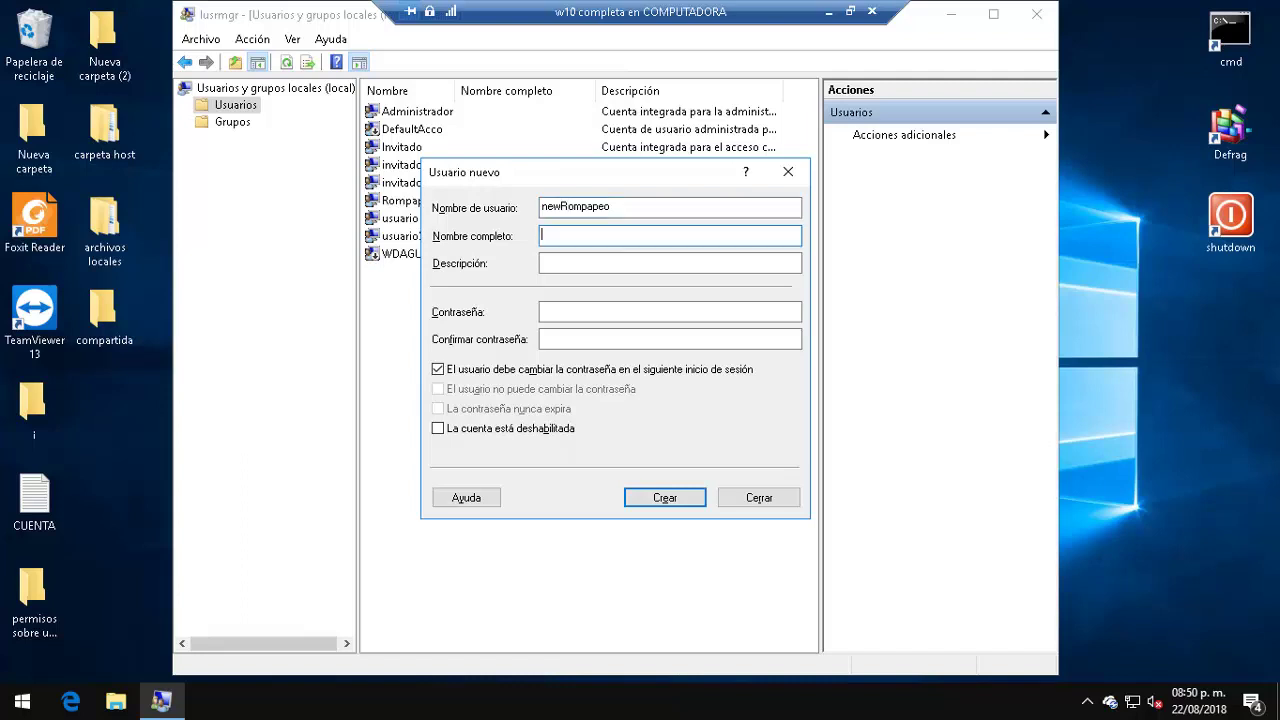
Step: Enter and confirm the account password, create newRompapeo, and close the form
{"action": "key", "text": "Tab"}
{"action": "key", "text": "Tab"}
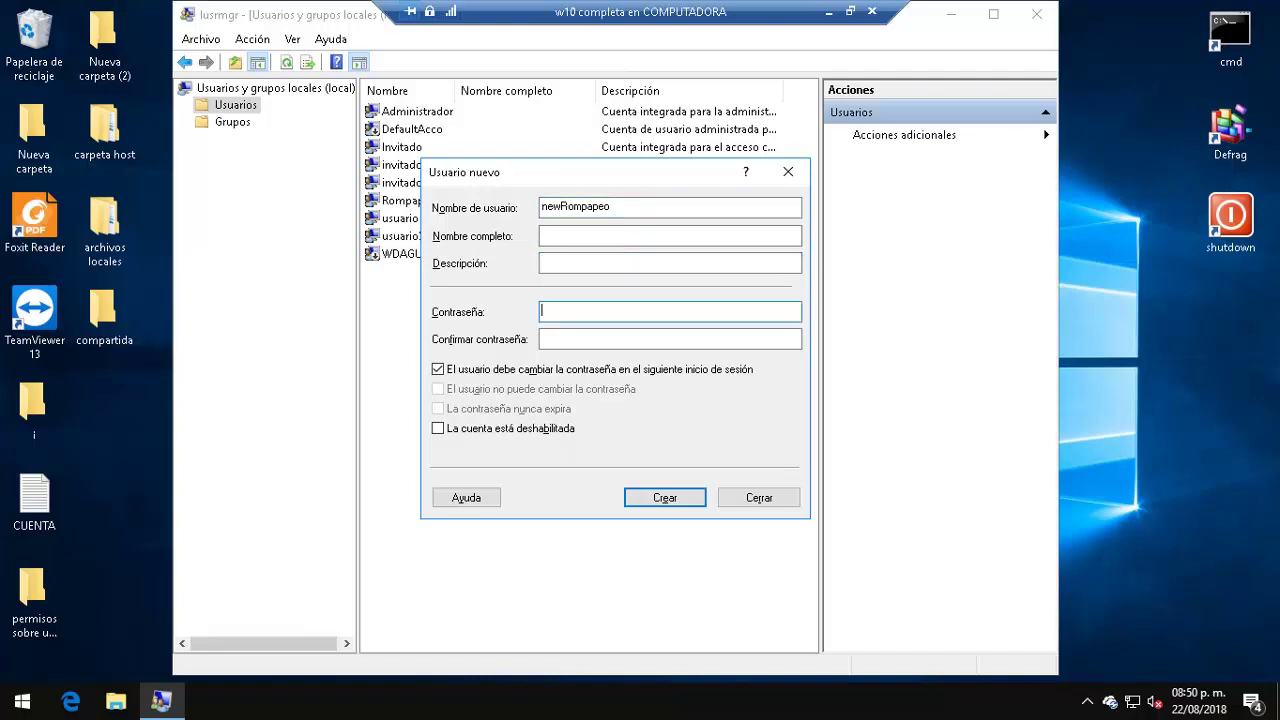
{"action": "type", "text": "1234"}
{"action": "key", "text": "BackSpace"}
{"action": "key", "text": "BackSpace"}
{"action": "key", "text": "BackSpace"}
{"action": "key", "text": "BackSpace"}
{"action": "type", "text": "1234567890"}
{"action": "key", "text": "Tab"}
{"action": "type", "text": "1234567890"}
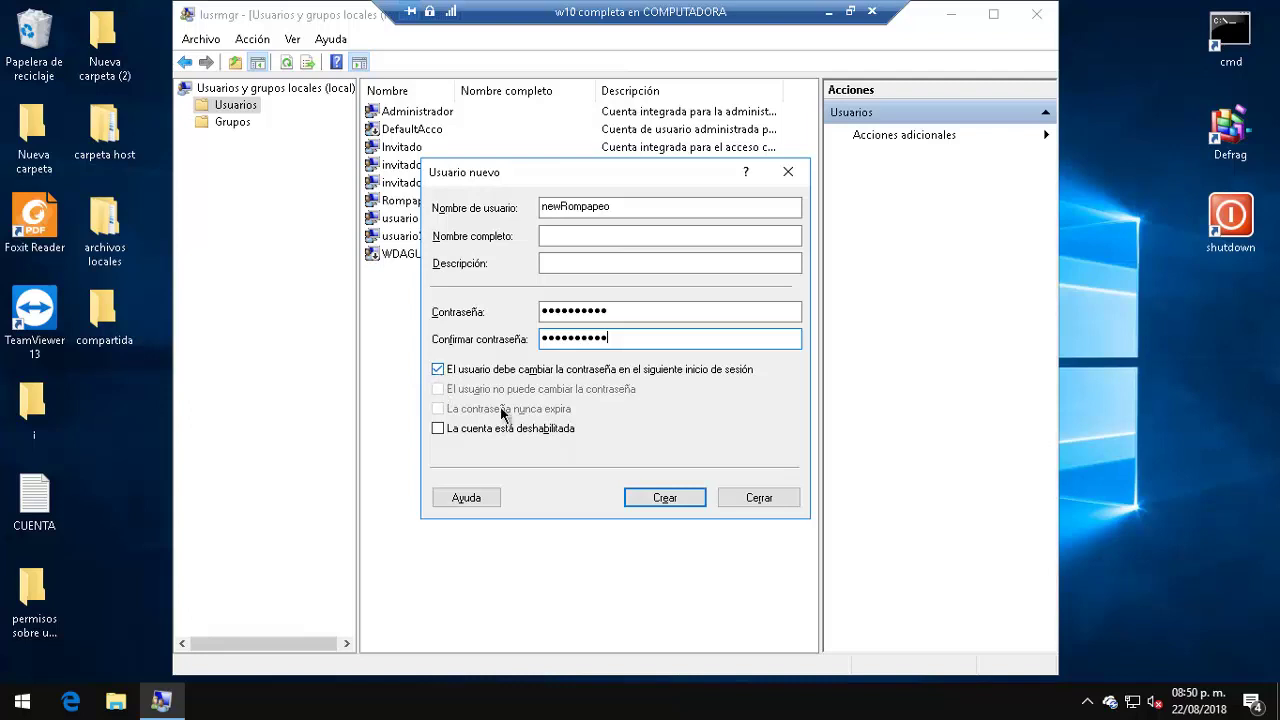
{"action": "left_click", "coordinate": [649, 497]}
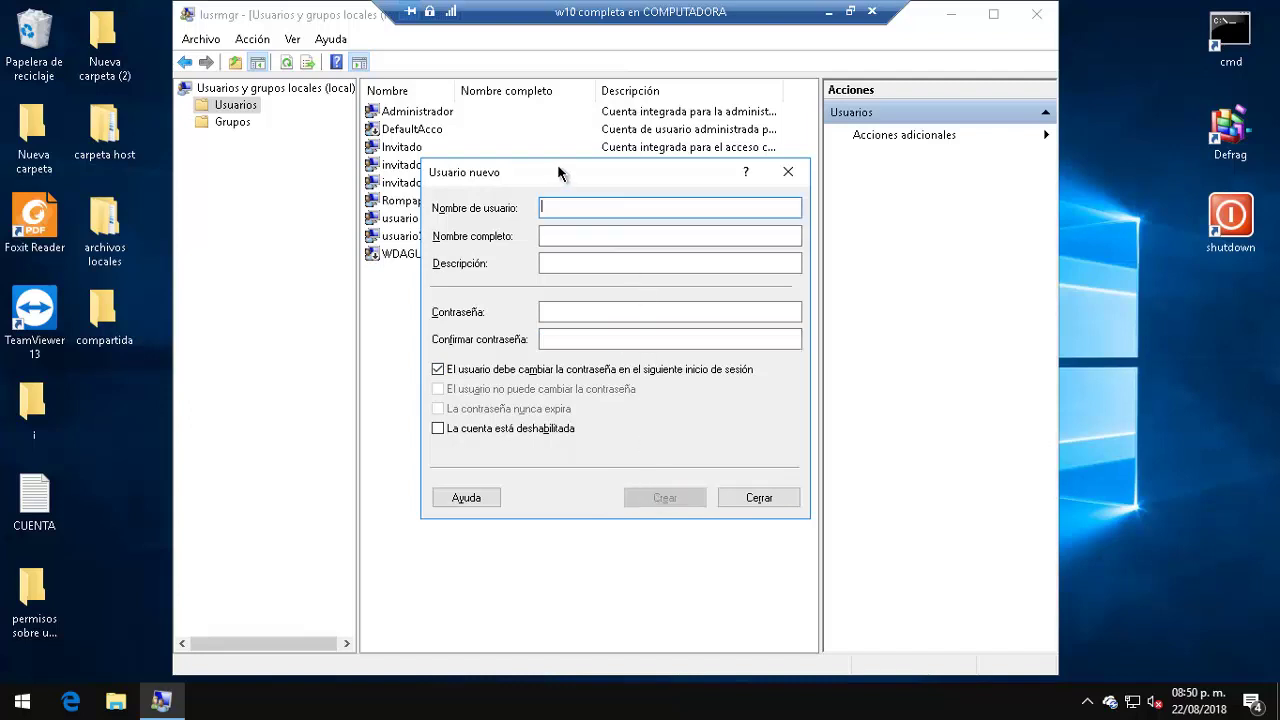
{"action": "left_click_drag", "start_coordinate": [559, 164], "coordinate": [730, 161]}
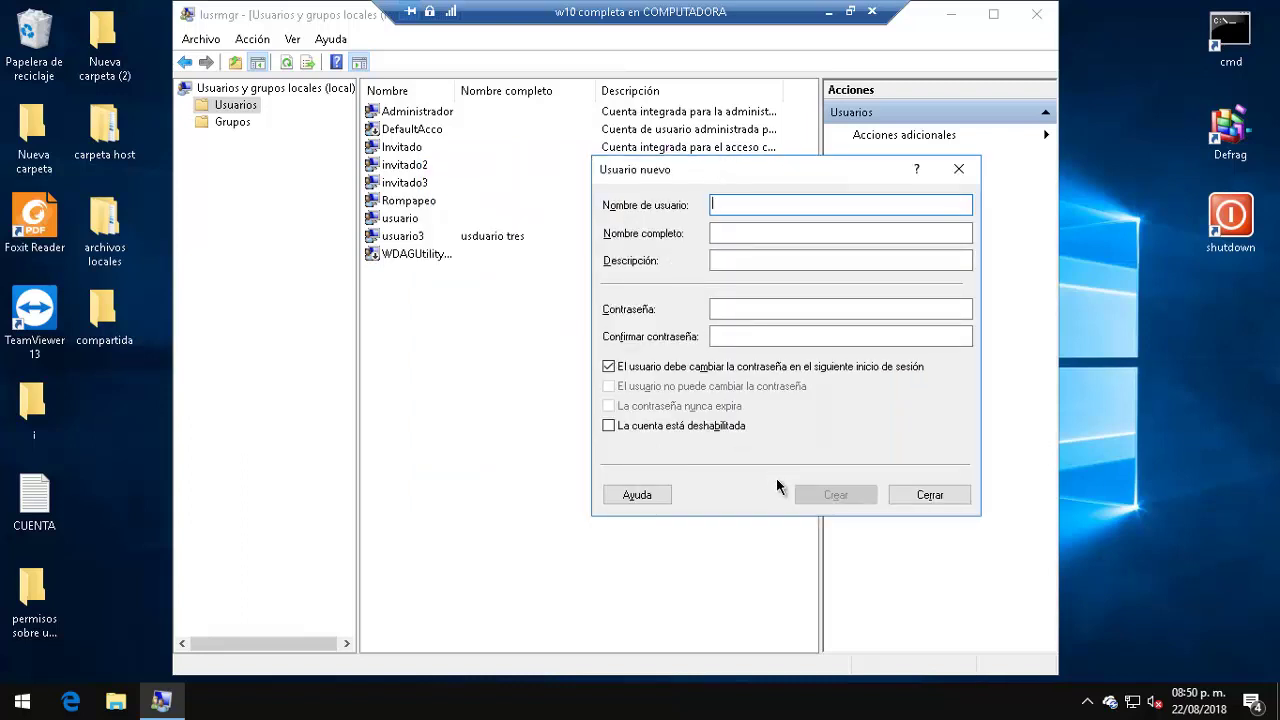
{"action": "left_click", "coordinate": [972, 168]}
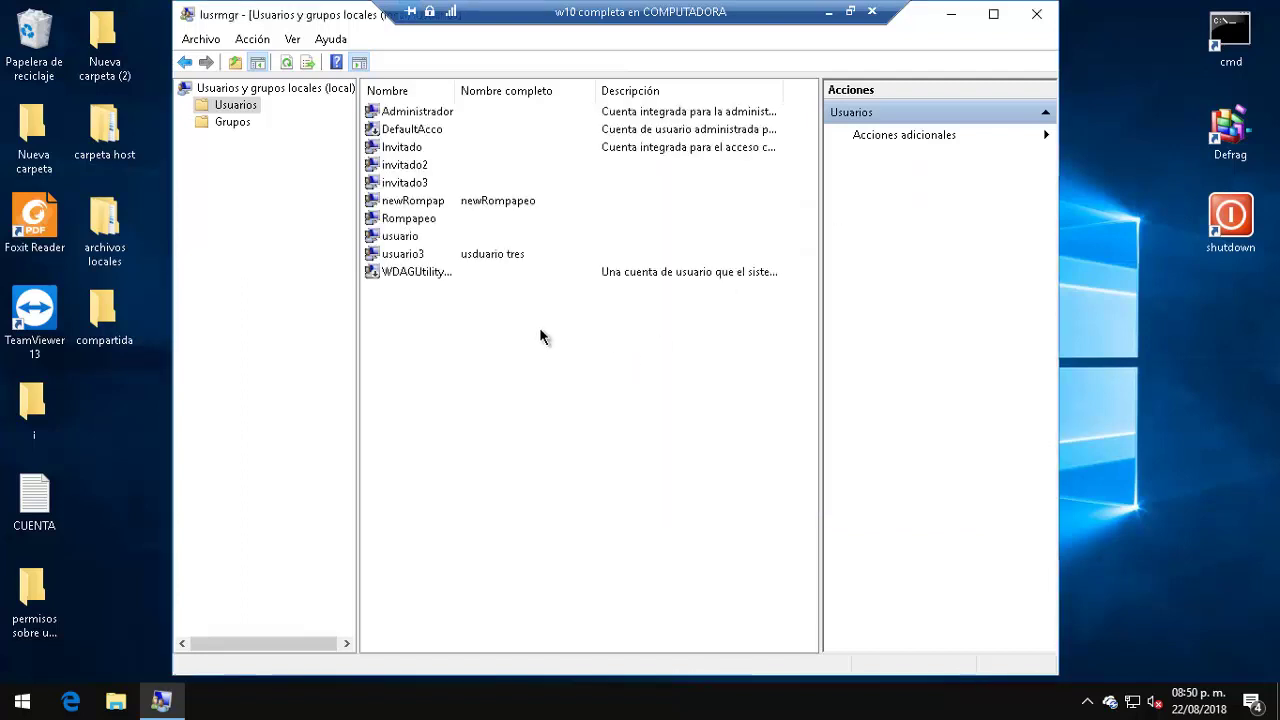
{"action": "left_click", "coordinate": [496, 205]}
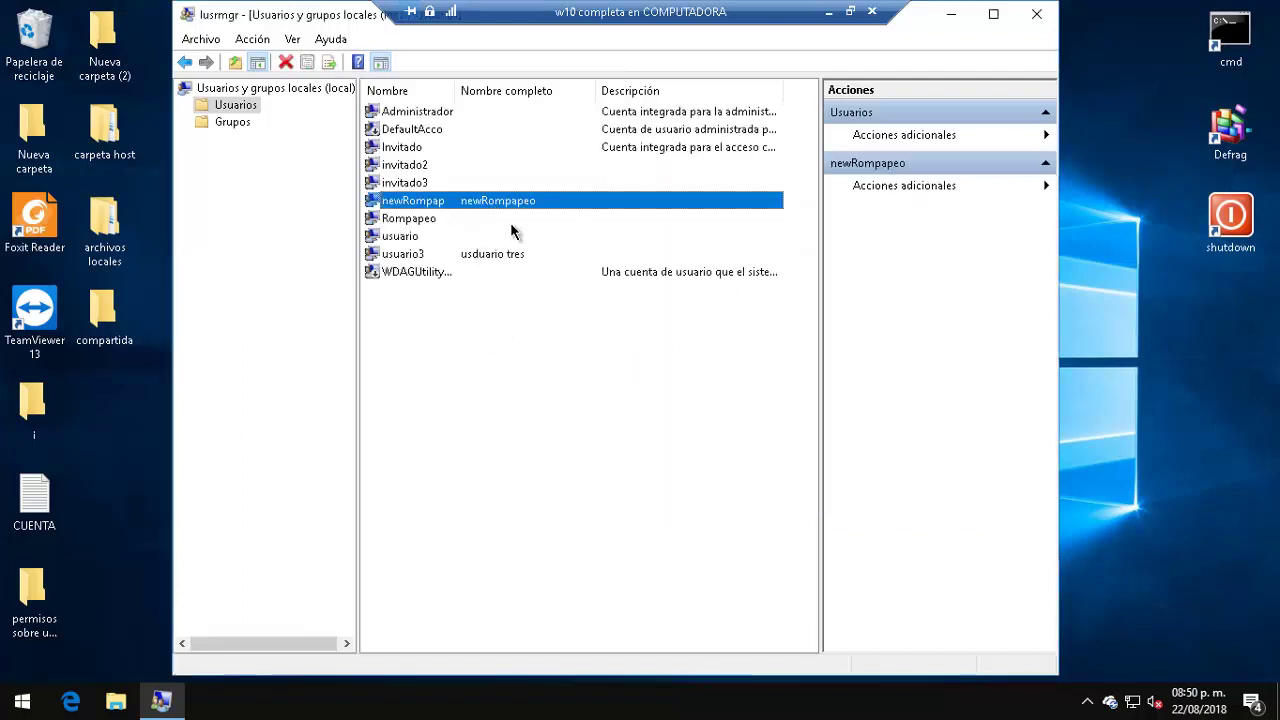
Step: Close the console, sign out of usuario, and choose newRompapeo on the sign-in screen
{"action": "left_click", "coordinate": [1035, 20]}
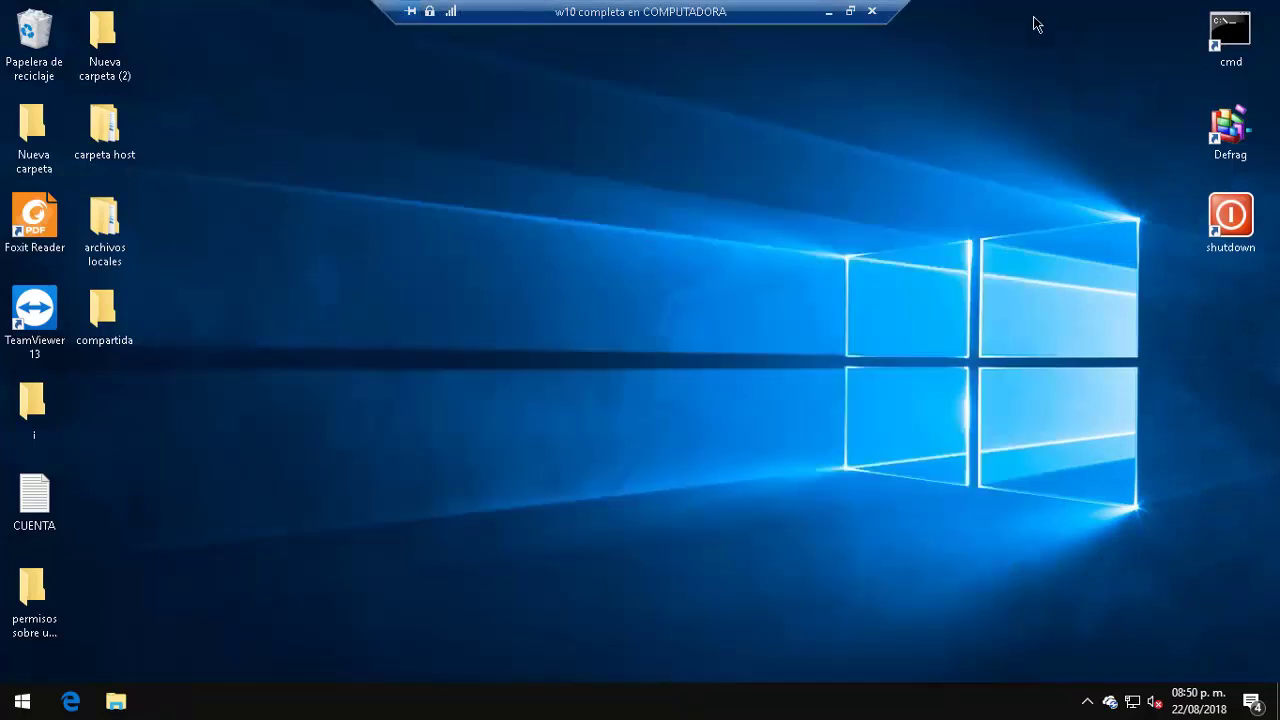
{"action": "left_click", "coordinate": [8, 710]}
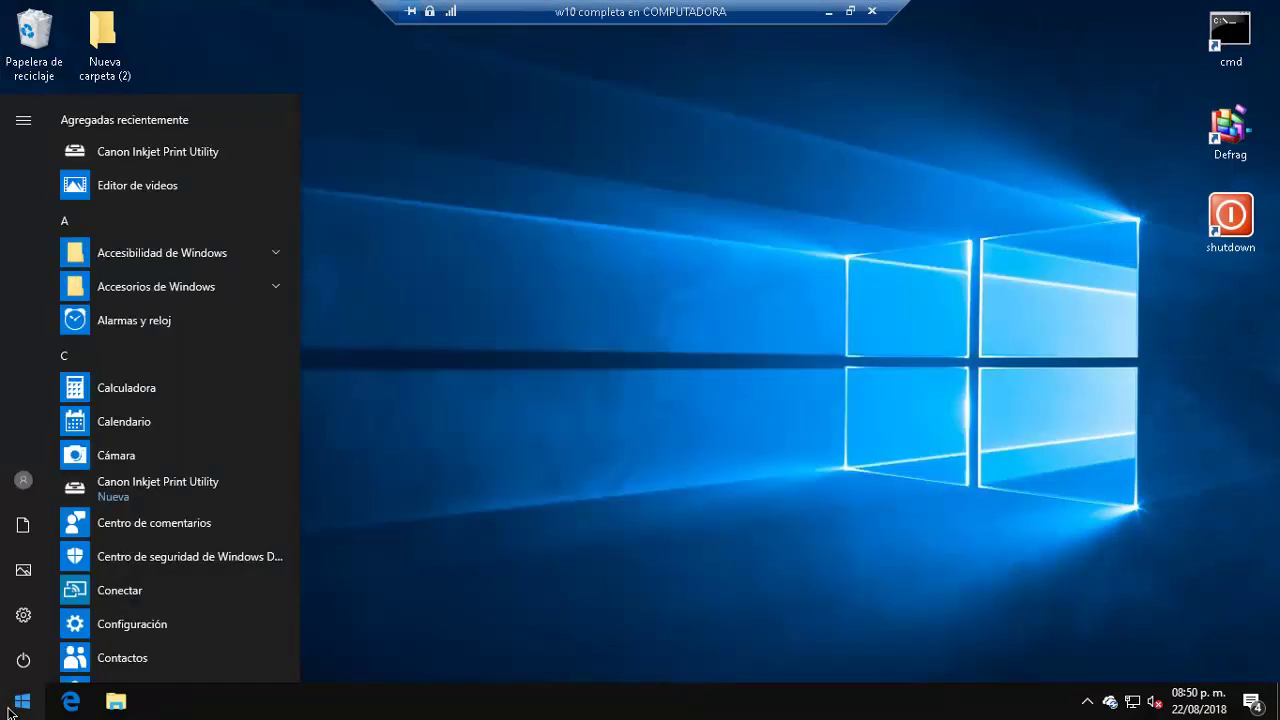
{"action": "left_click", "coordinate": [23, 483]}
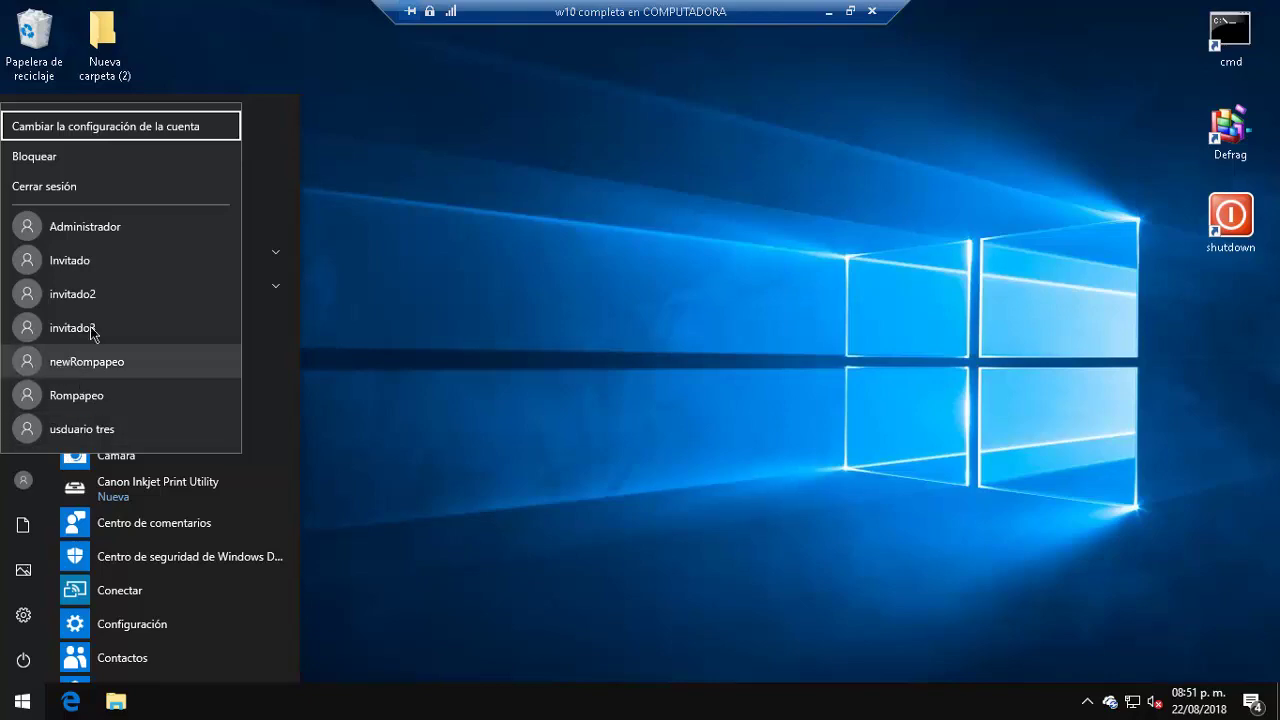
{"action": "left_click", "coordinate": [47, 181]}
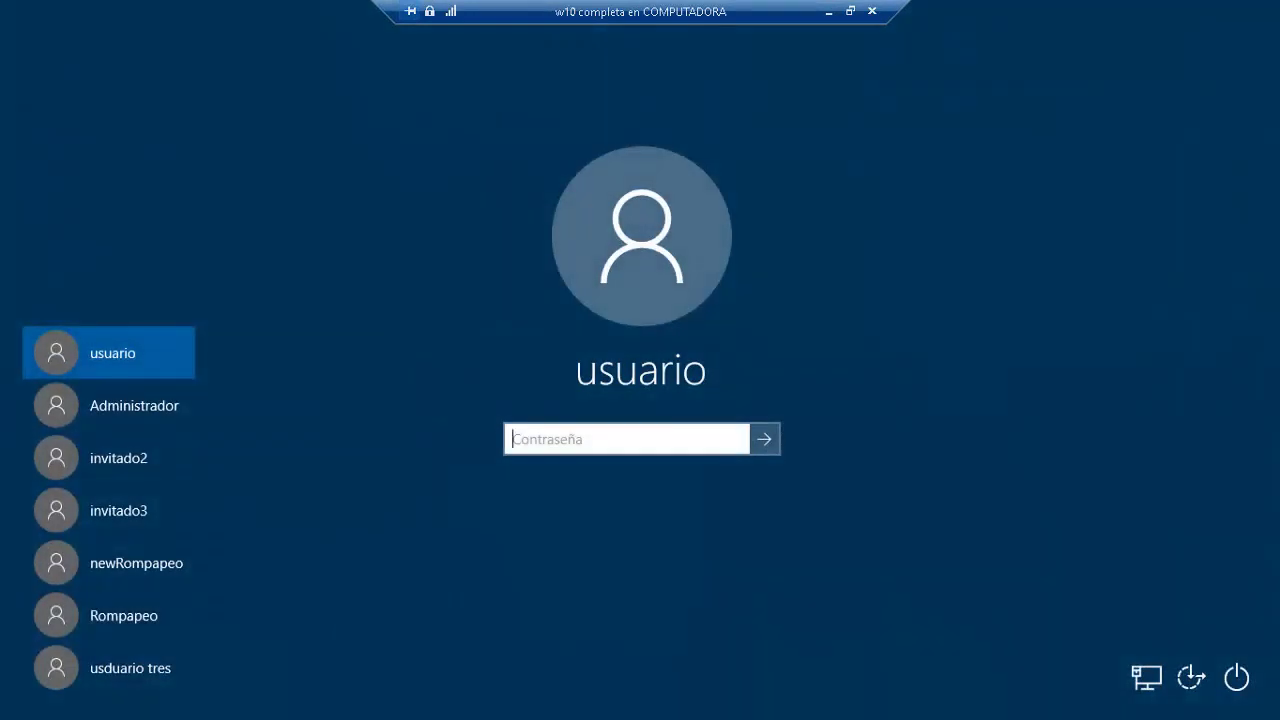
{"action": "left_click", "coordinate": [144, 575]}
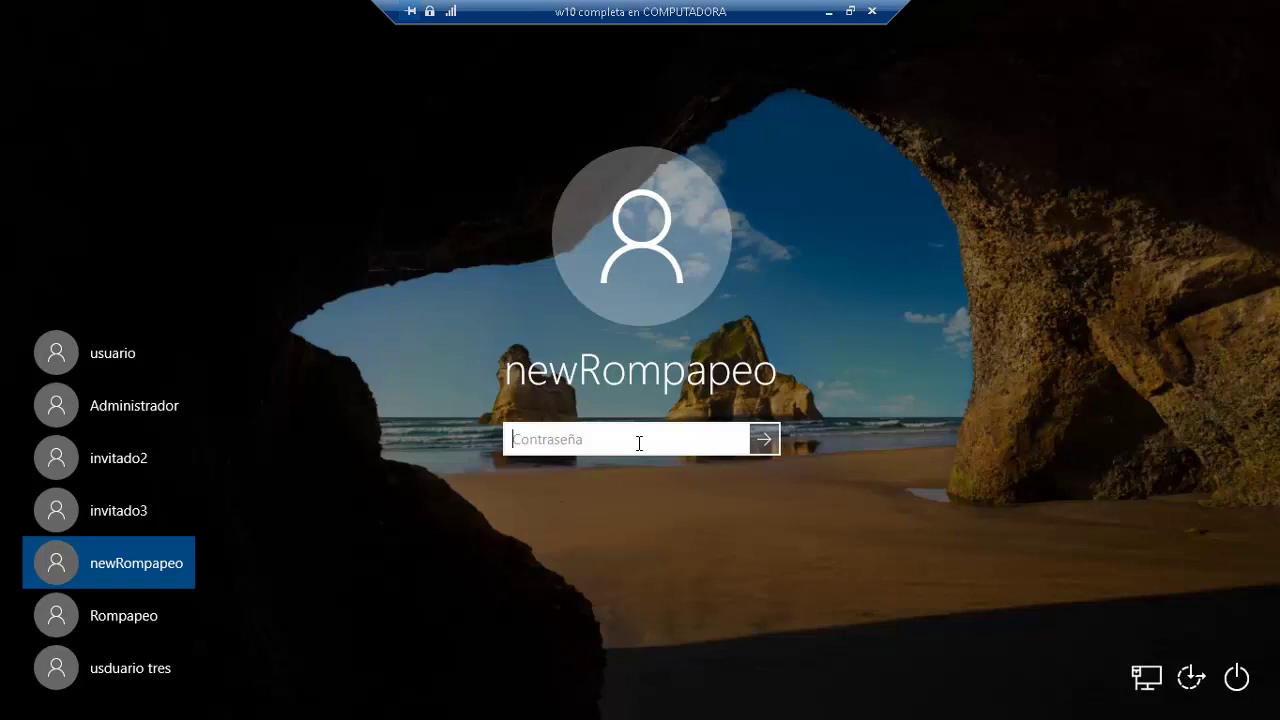
Step: Try several passwords for newRompapeo, then back out to the lock screen
{"action": "type", "text": "********"}
{"action": "left_click", "coordinate": [751, 446]}
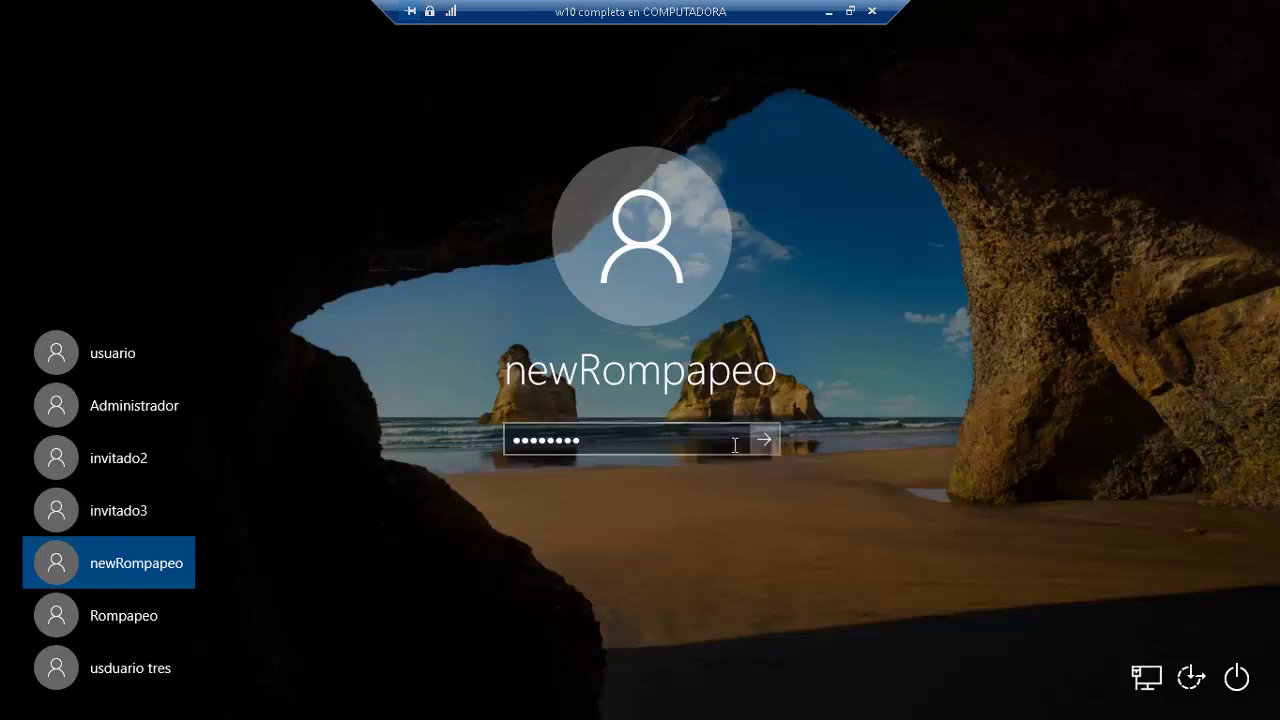
{"action": "left_click", "coordinate": [722, 445]}
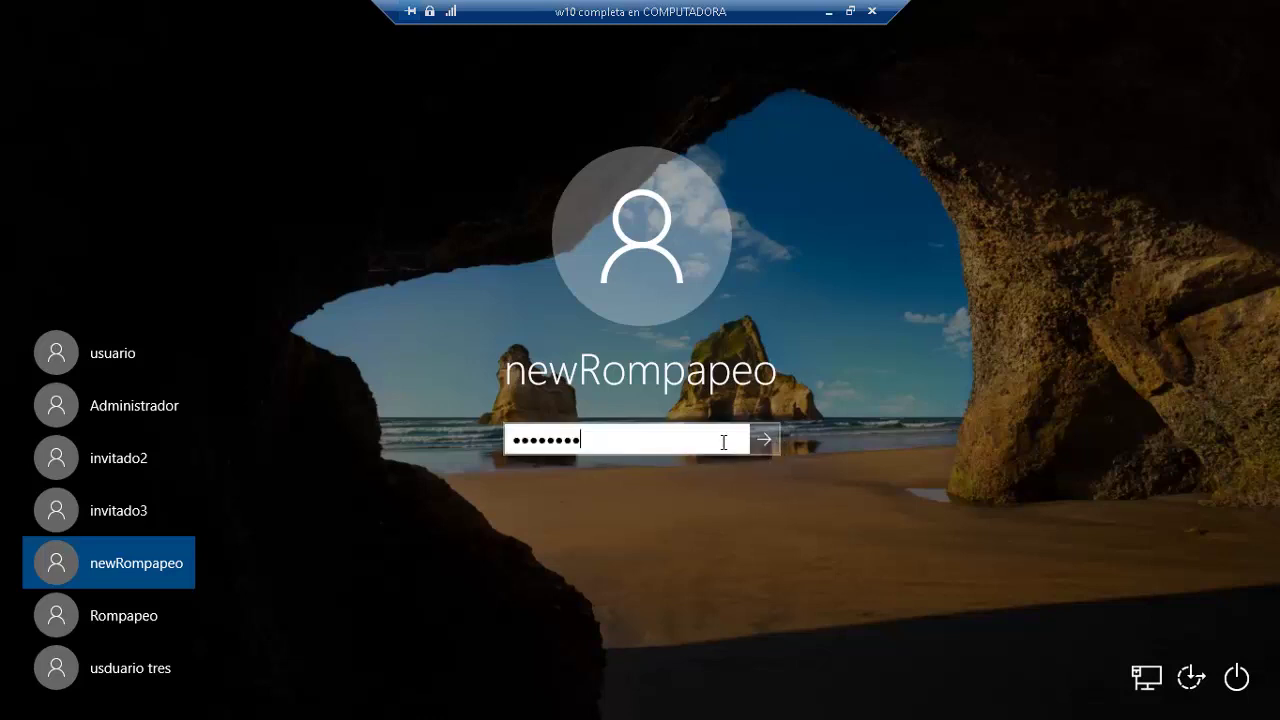
{"action": "key", "text": "Return"}
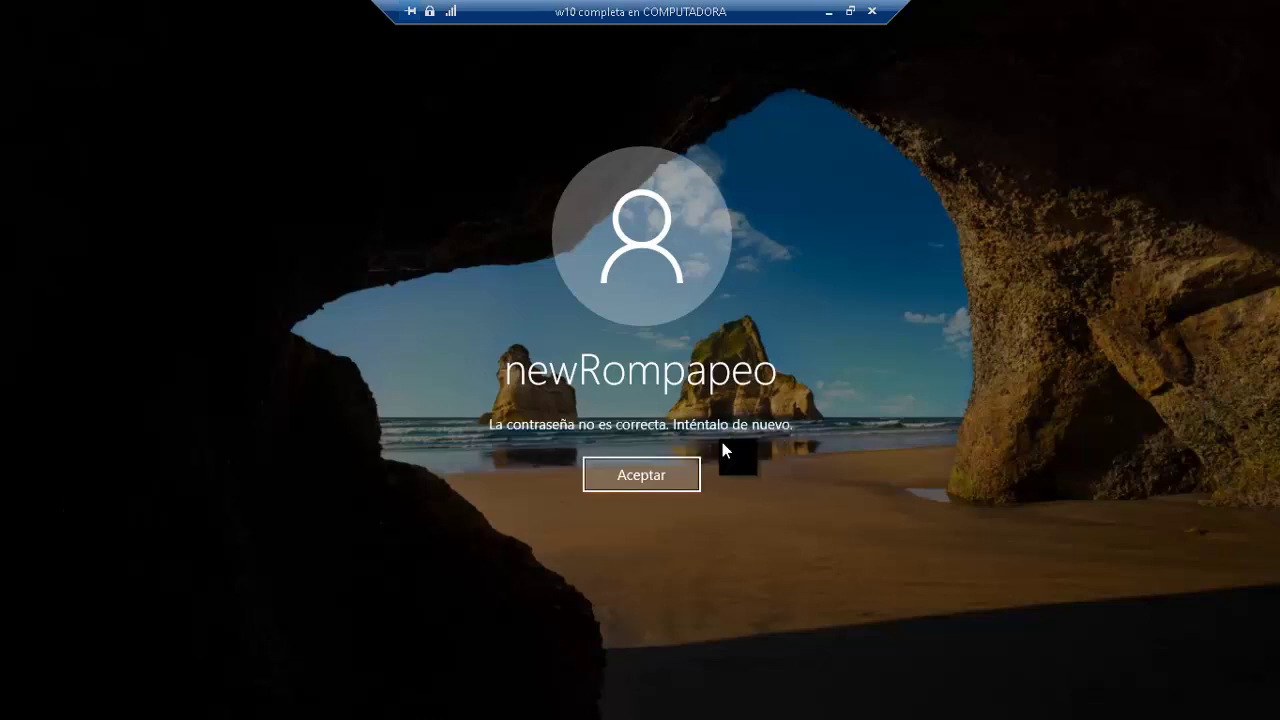
{"action": "key", "text": "Return"}
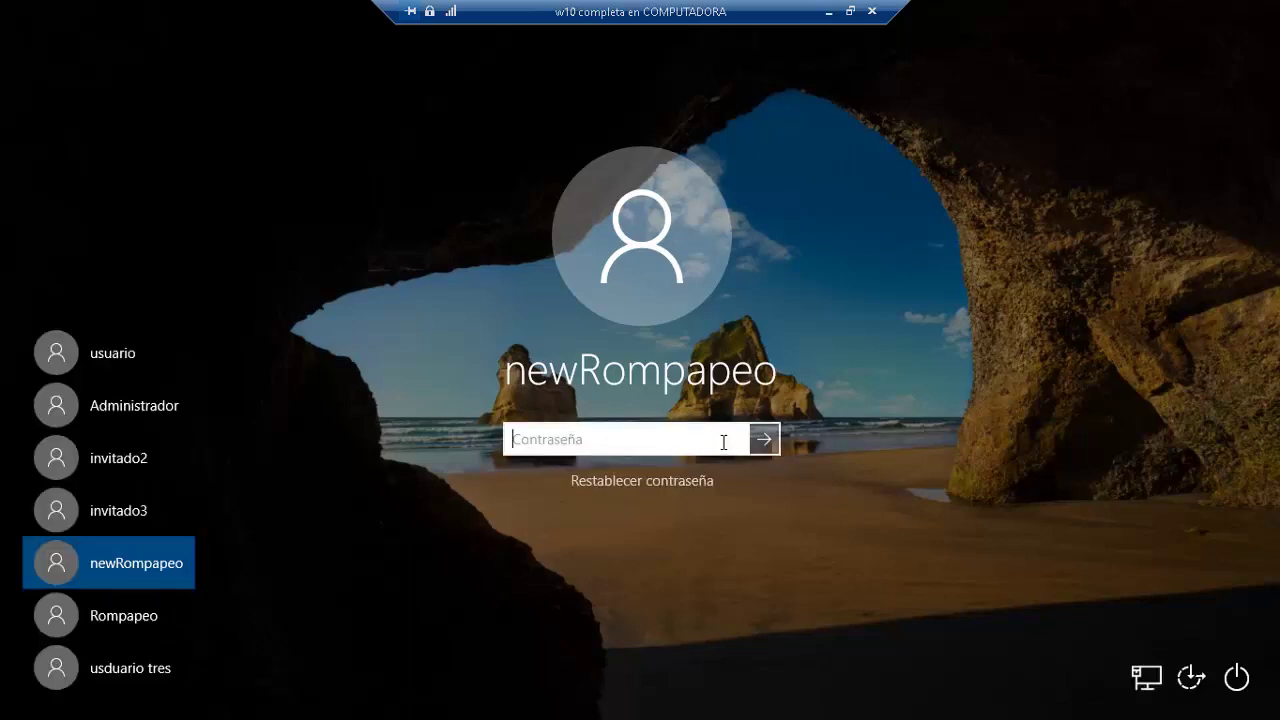
{"action": "type", "text": "••••••••"}
{"action": "key", "text": "Return"}
{"action": "key", "text": "Return"}
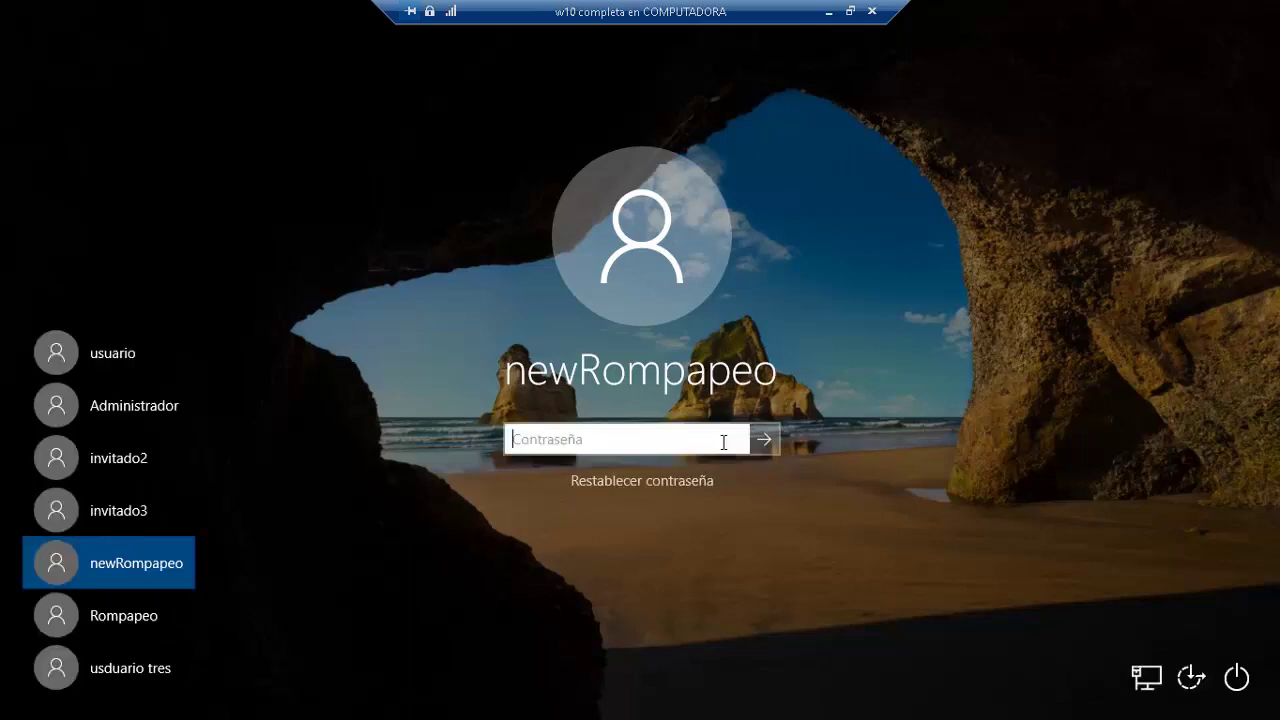
{"action": "type", "text": "••••"}
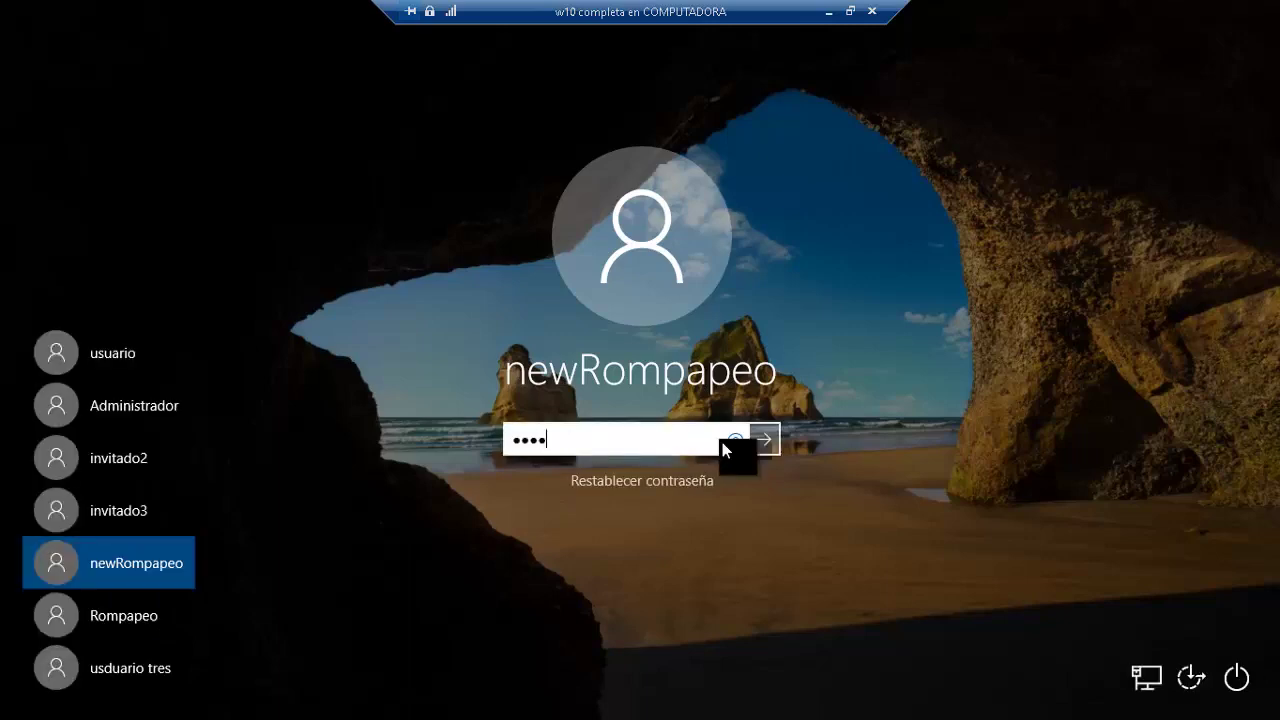
{"action": "type", "text": "•"}
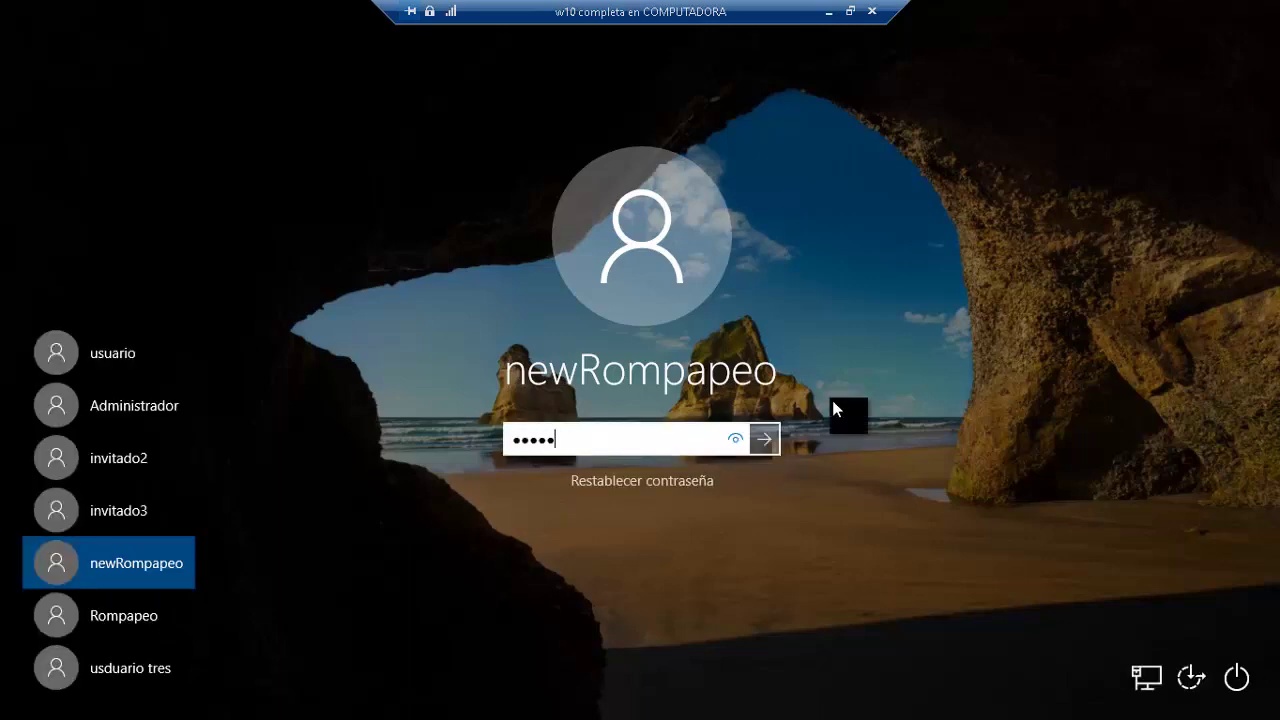
{"action": "key", "text": "Escape"}
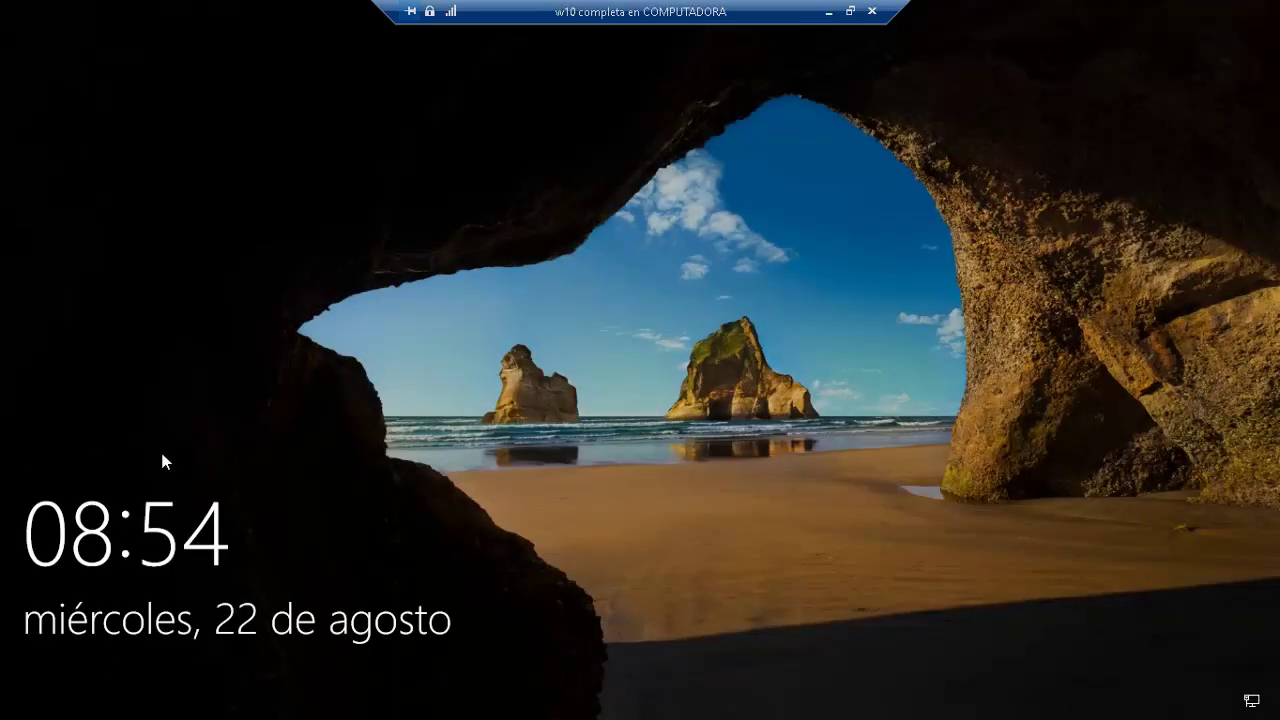
Step: Choose newRompapeo again and re-enter its password until the change-password prompt appears
{"action": "left_click", "coordinate": [481, 391]}
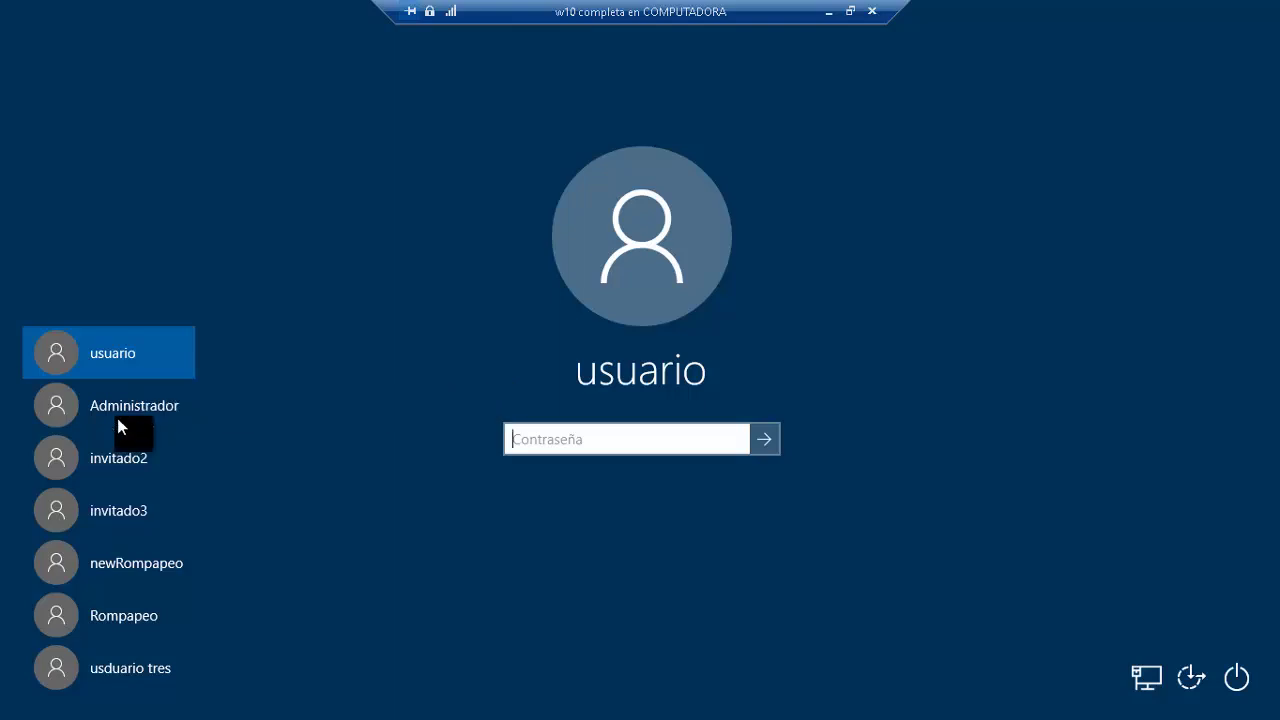
{"action": "left_click", "coordinate": [126, 563]}
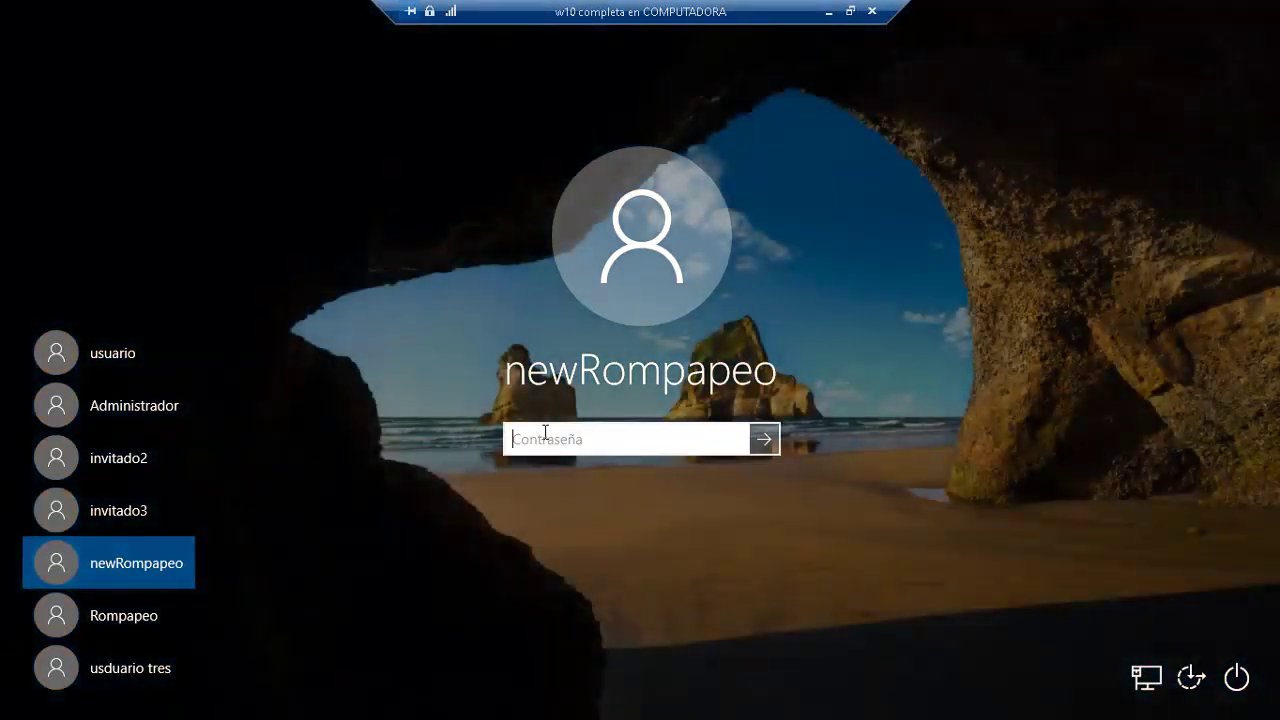
{"action": "type", "text": "********"}
{"action": "key", "text": "Return"}
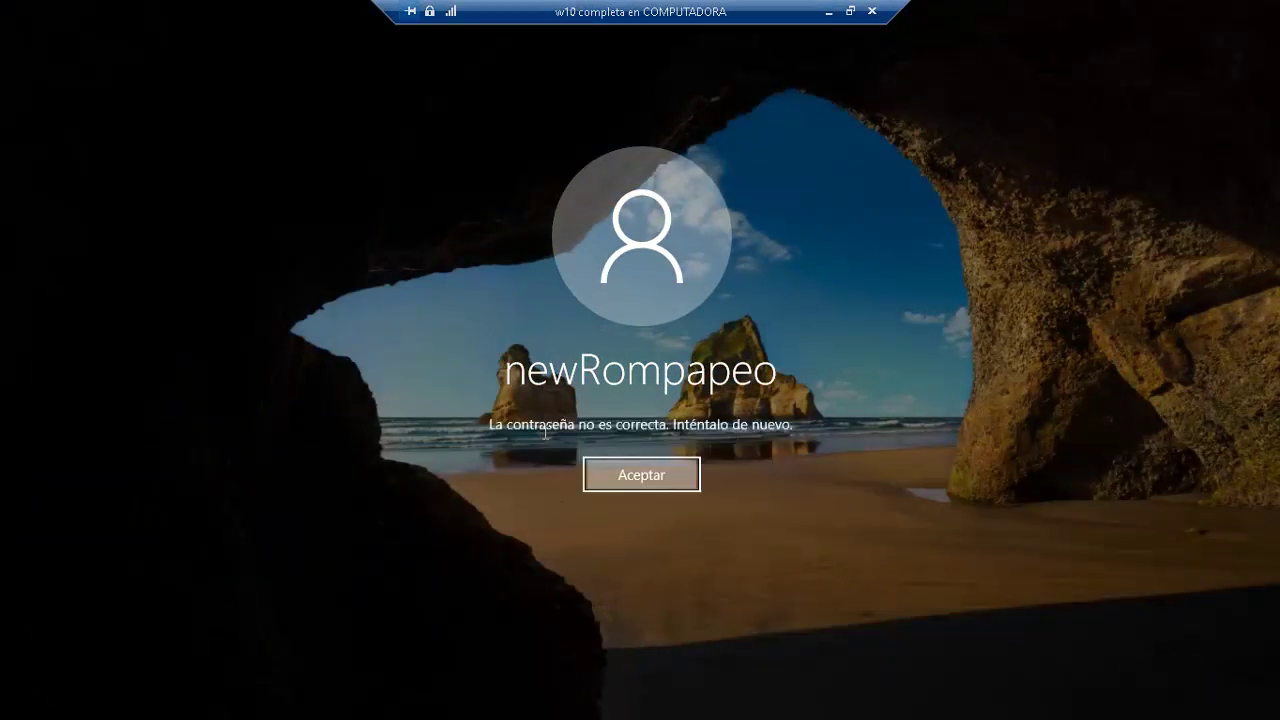
{"action": "key", "text": "Return"}
{"action": "type", "text": "*********"}
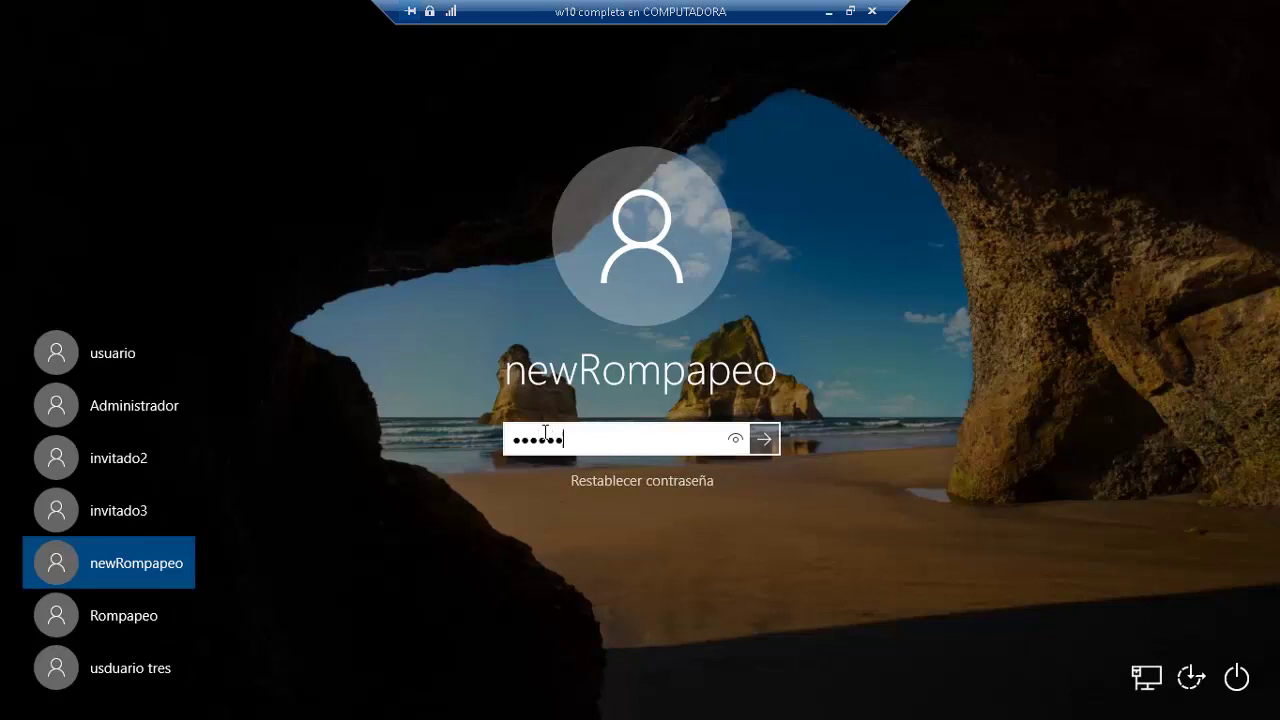
{"action": "type", "text": "*"}
{"action": "key", "text": "Return"}
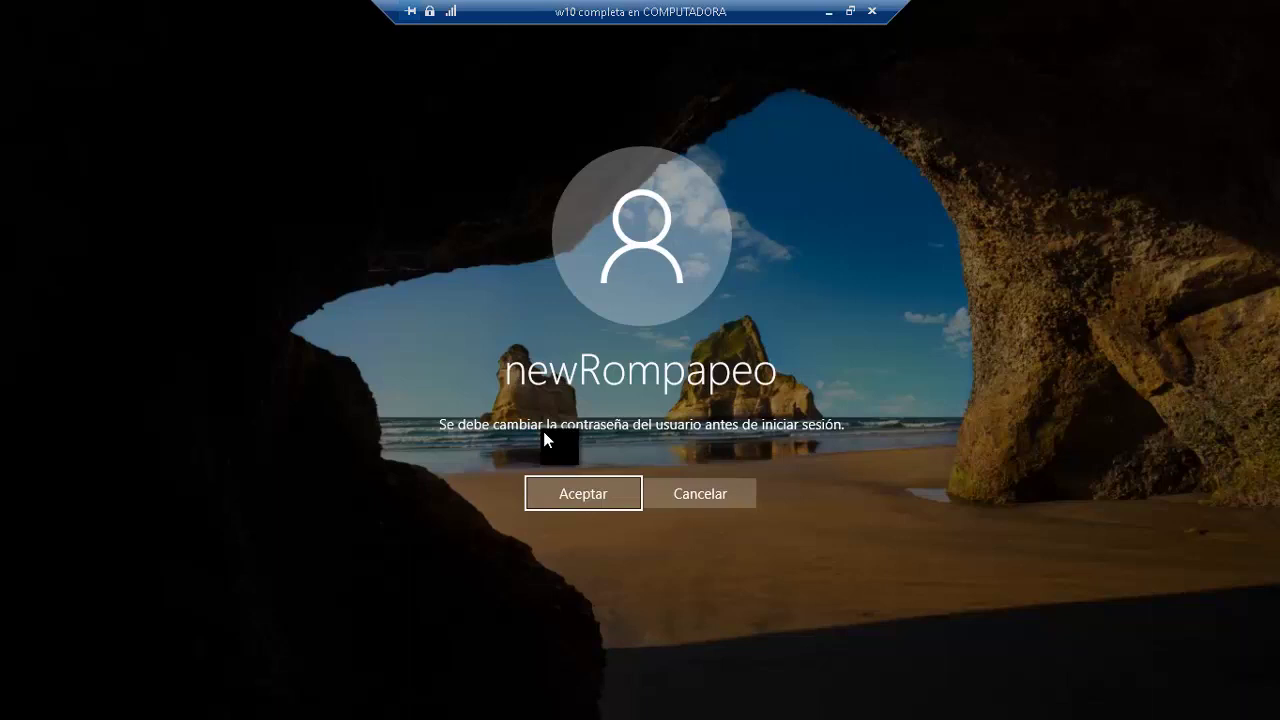
{"action": "left_click", "coordinate": [563, 503]}
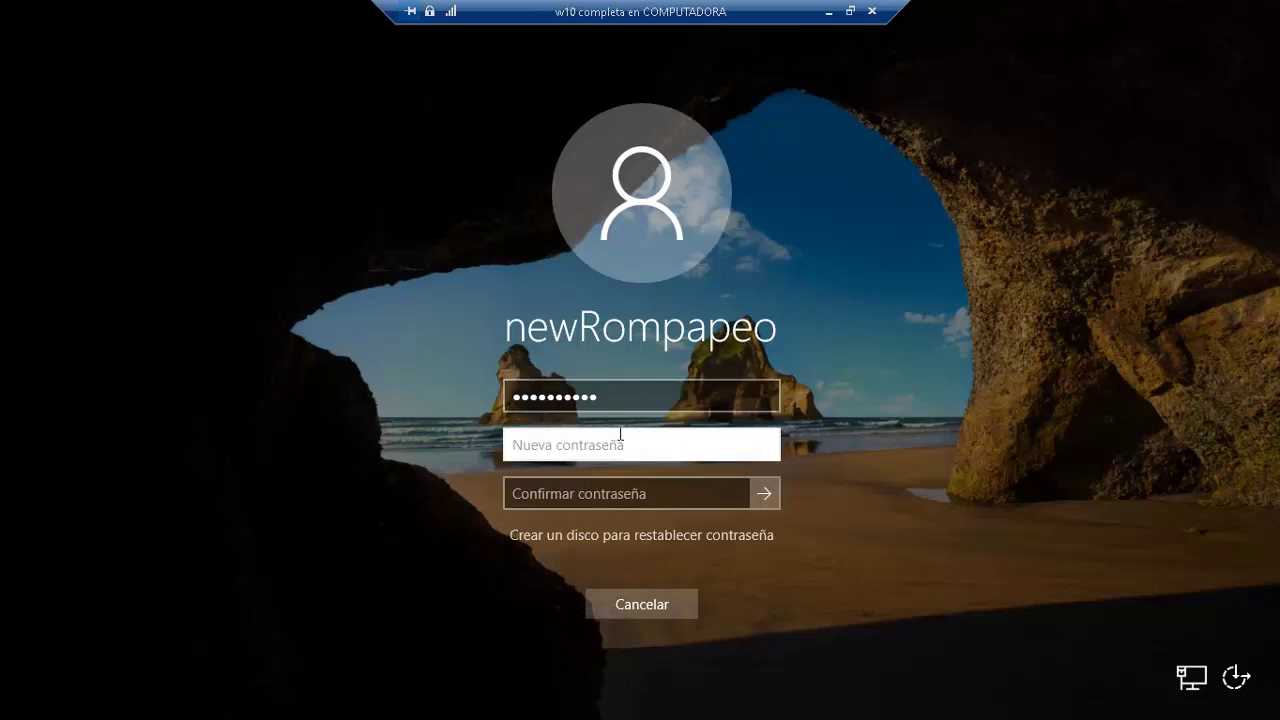
{"action": "type", "text": "•••••••••••"}
{"action": "key", "text": "Tab"}
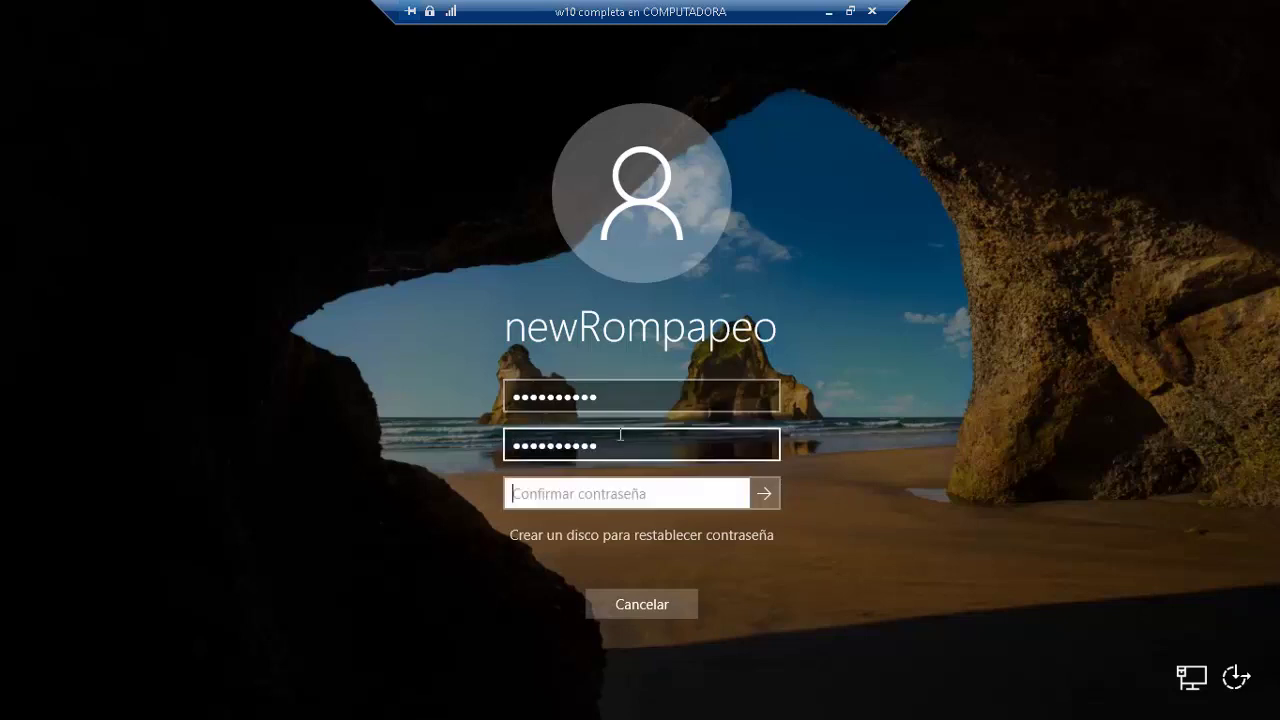
{"action": "type", "text": "•••••••••••"}
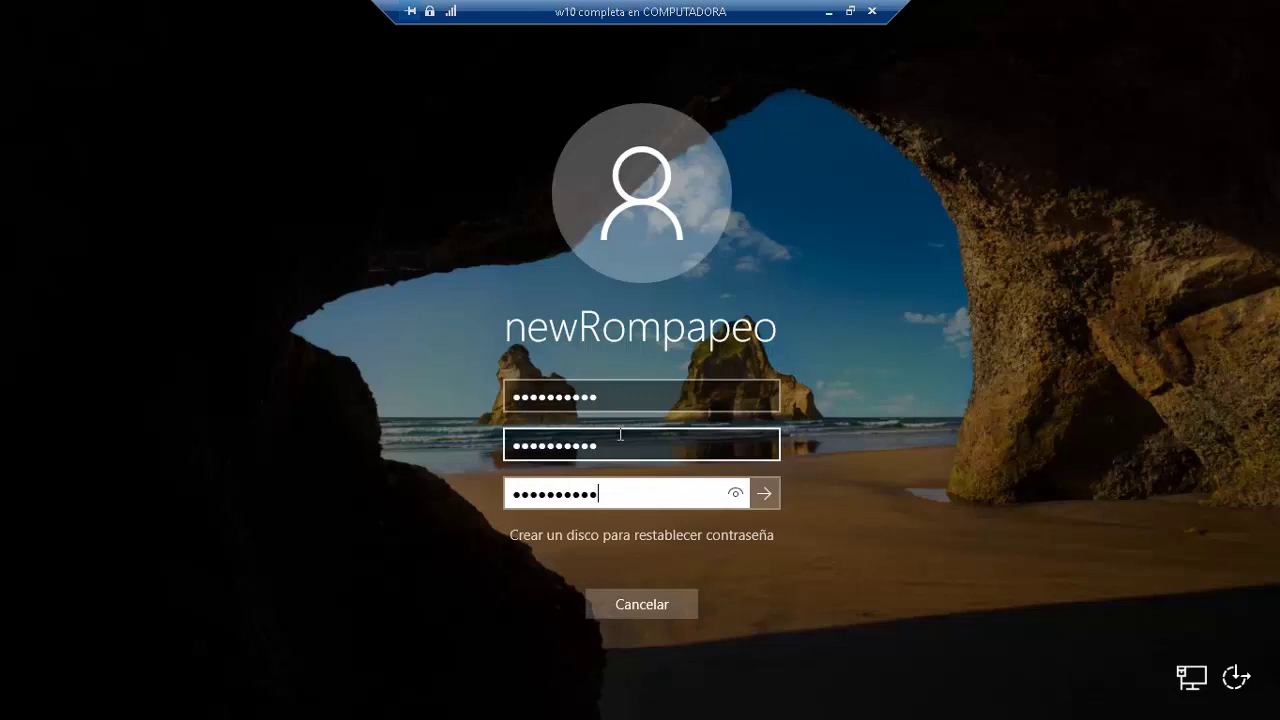
{"action": "key", "text": "Return"}
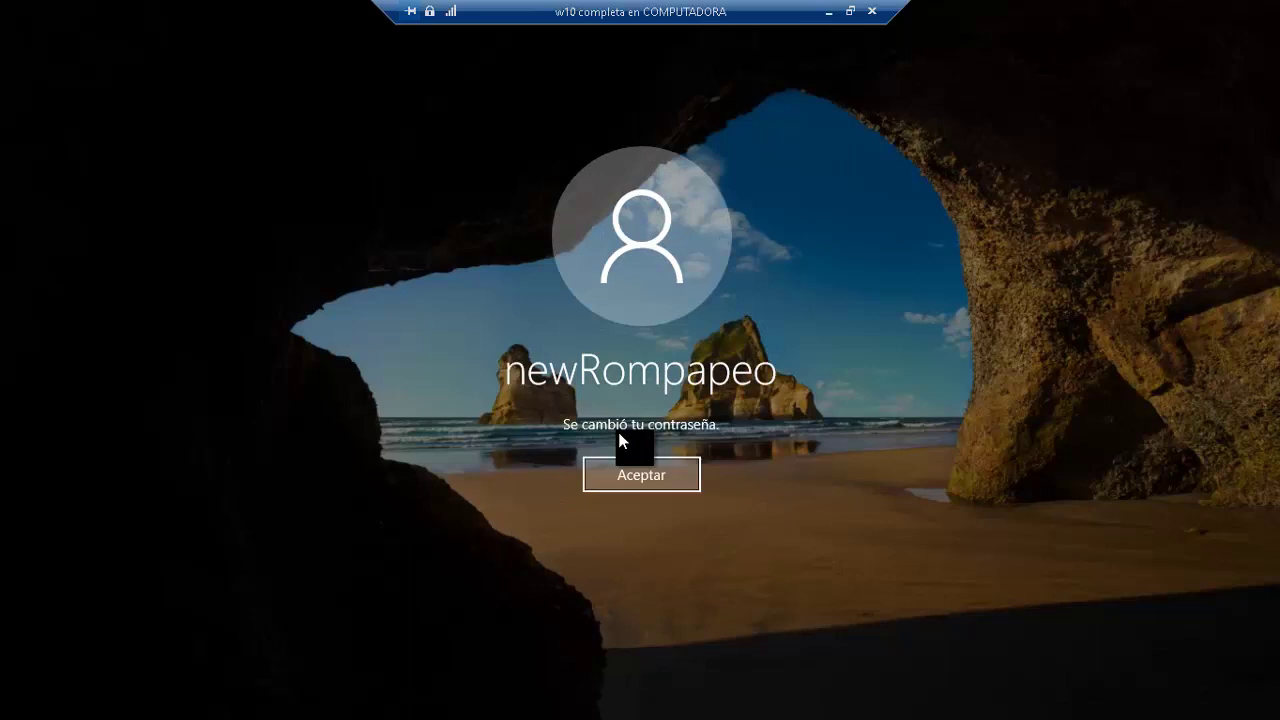
{"action": "left_click", "coordinate": [628, 474]}
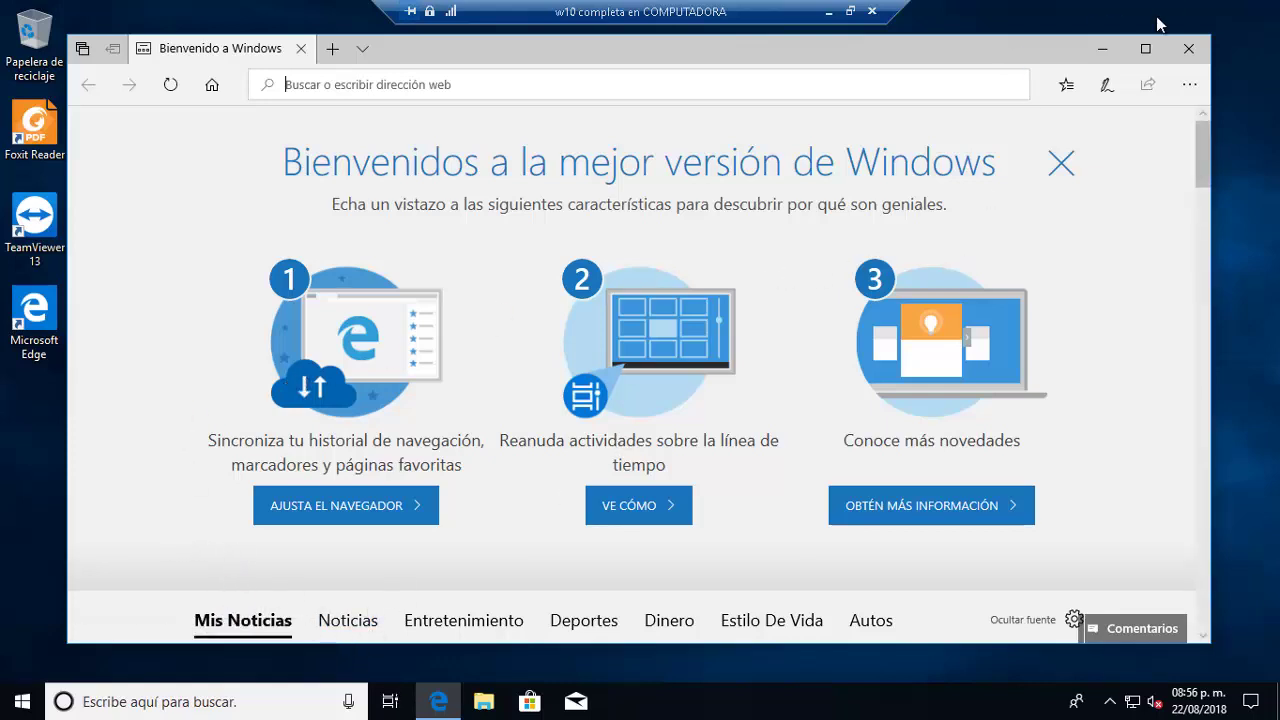
Step: Close Edge and sign out of newRompapeo via the Start menu
{"action": "left_click", "coordinate": [1188, 48]}
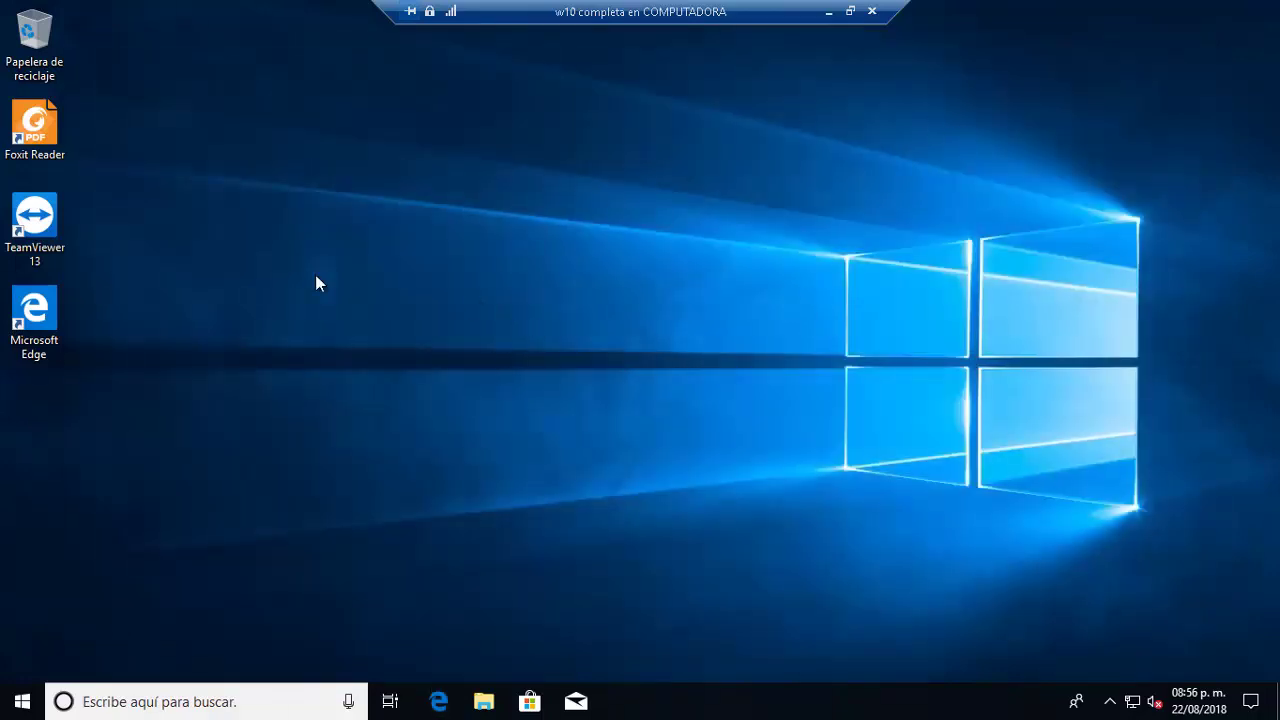
{"action": "left_click", "coordinate": [22, 701]}
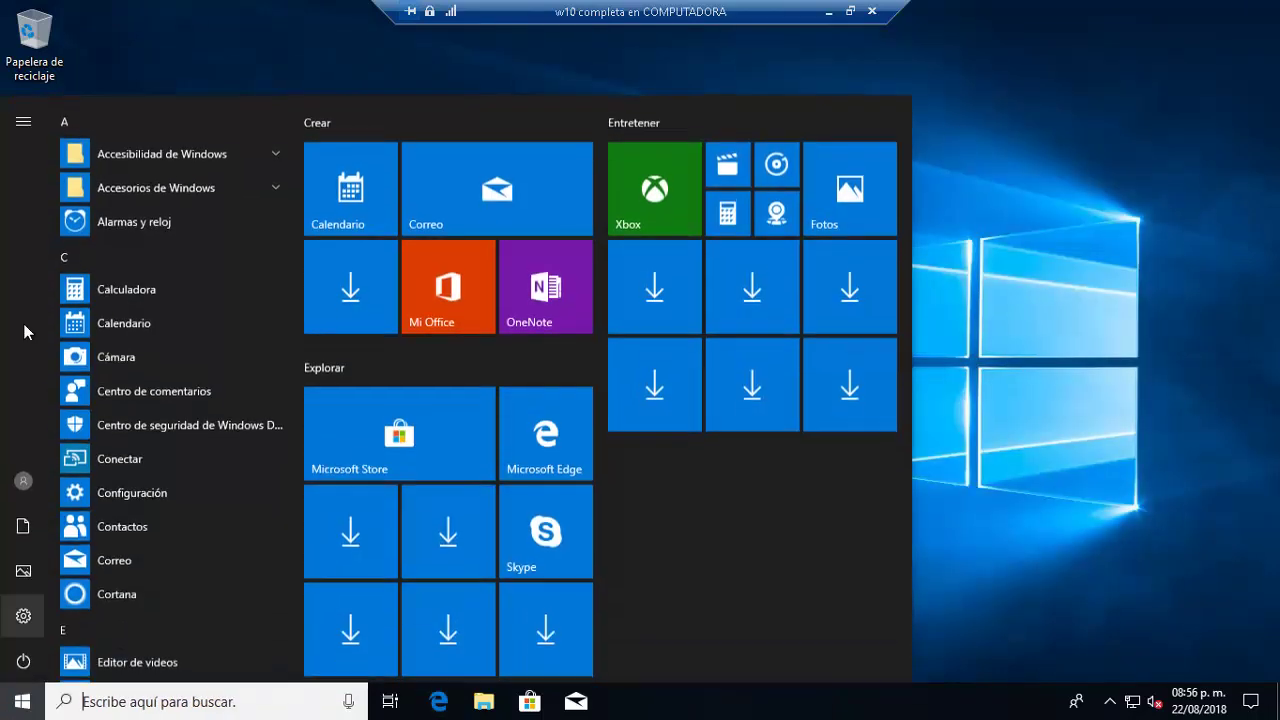
{"action": "left_click", "coordinate": [23, 479]}
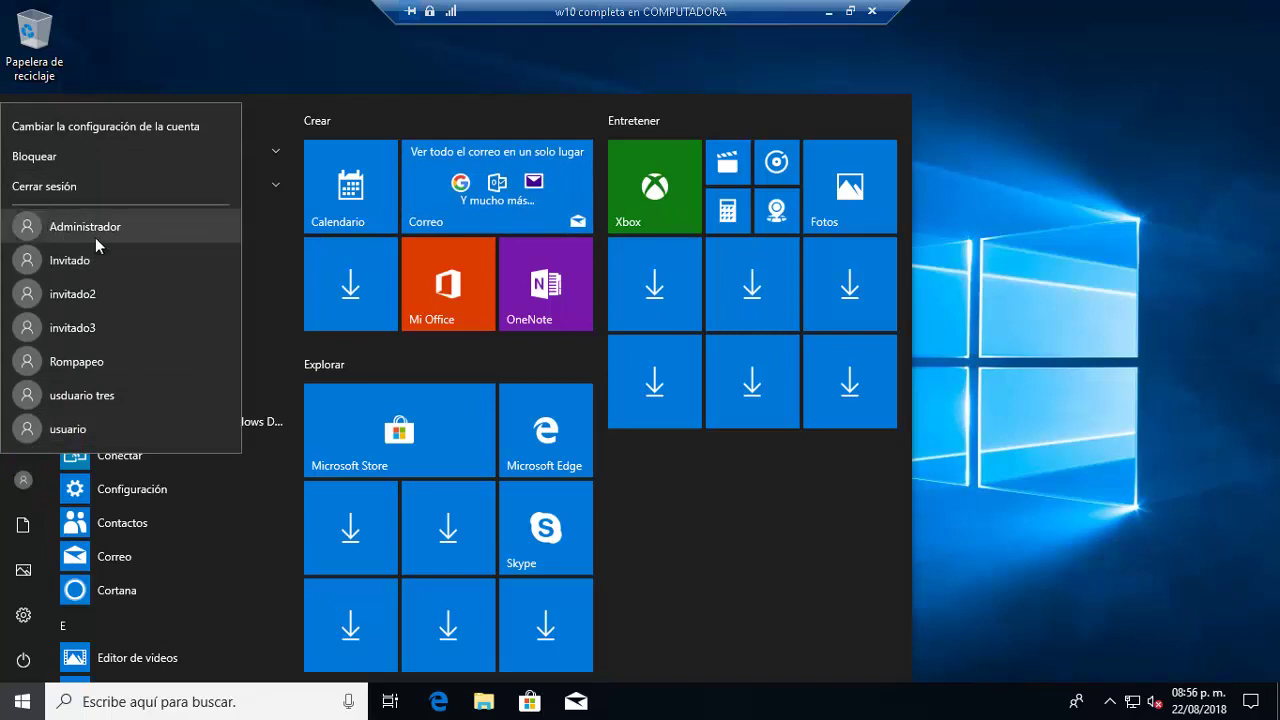
{"action": "left_click", "coordinate": [59, 187]}
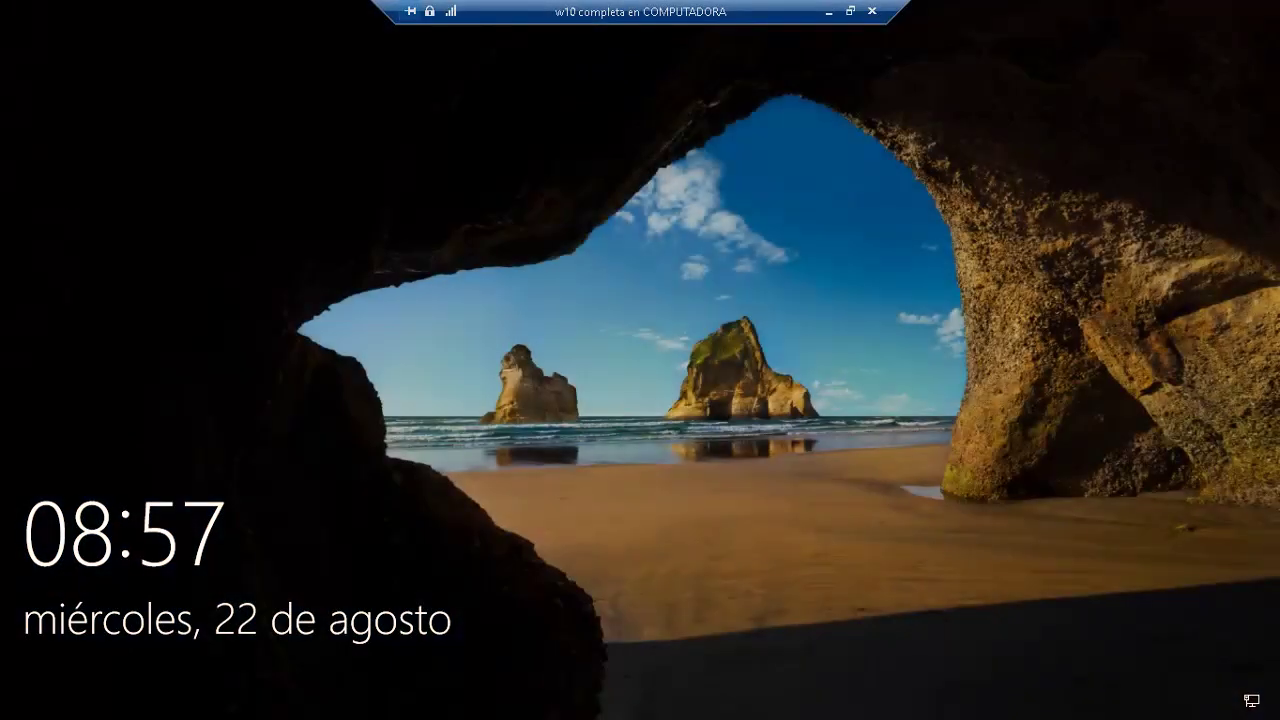
Step: Dismiss the lock screen and sign in as usuario with its password
{"action": "left_click", "coordinate": [482, 410]}
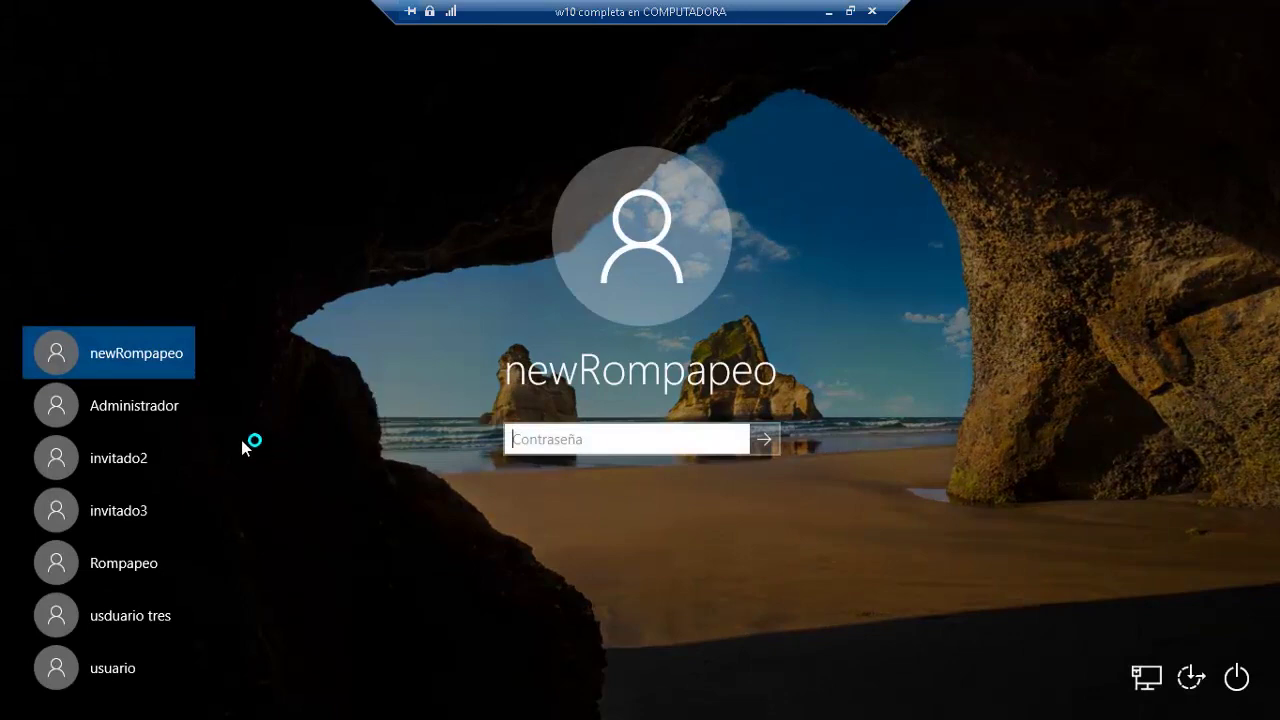
{"action": "left_click", "coordinate": [143, 659]}
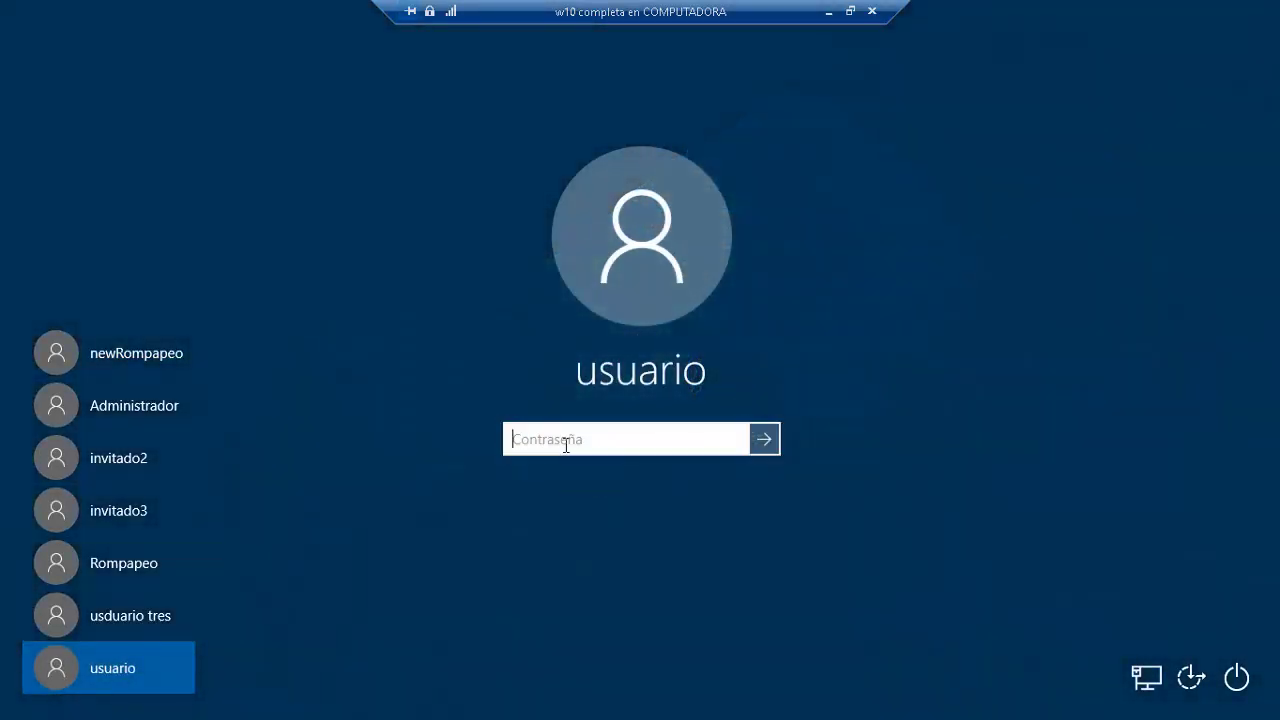
{"action": "type", "text": "••••••••••"}
{"action": "key", "text": "Return"}
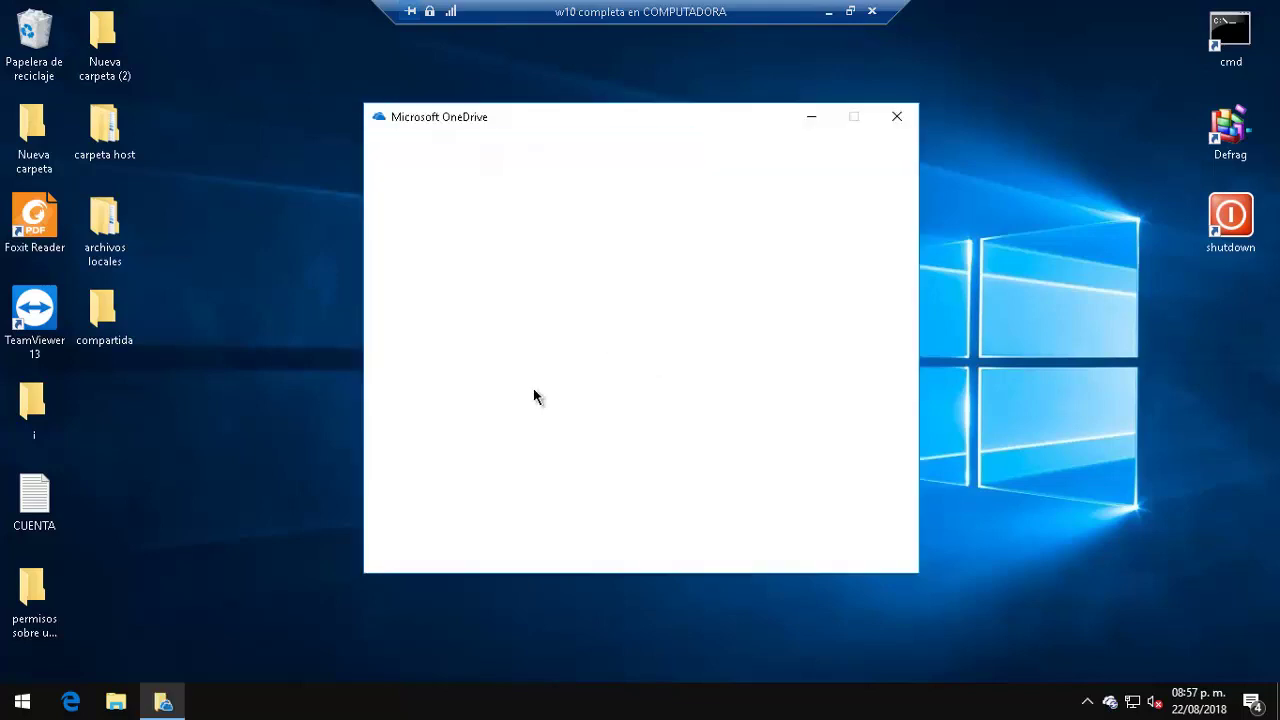
Step: Close OneDrive and open Control Panel by searching 'panel de control' in Start
{"action": "left_click", "coordinate": [898, 118]}
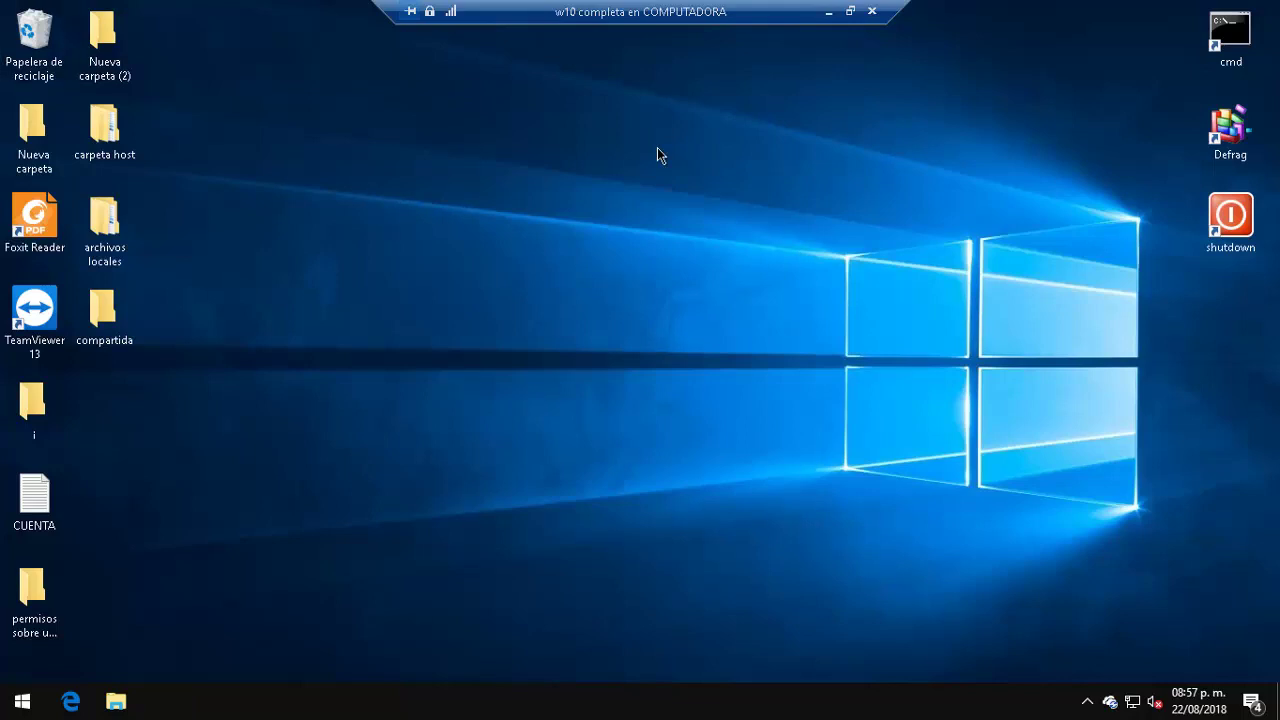
{"action": "key", "text": "super"}
{"action": "type", "text": "panel"}
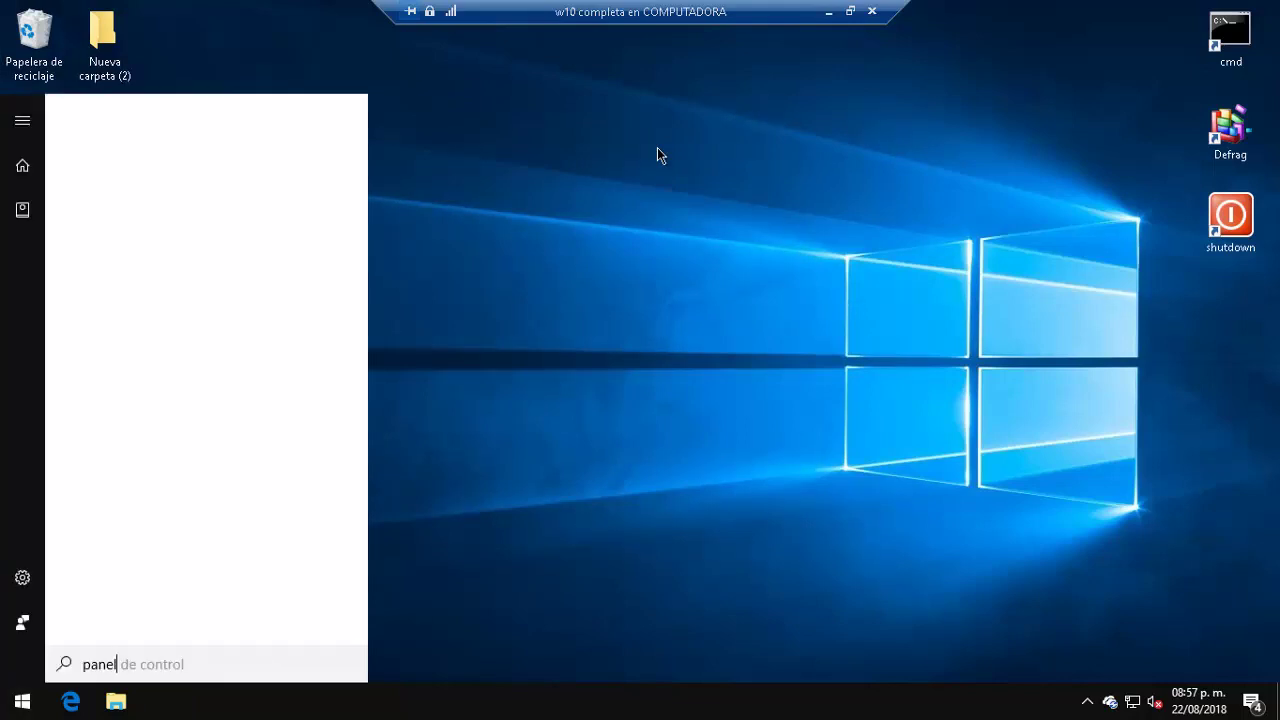
{"action": "type", "text": " de control"}
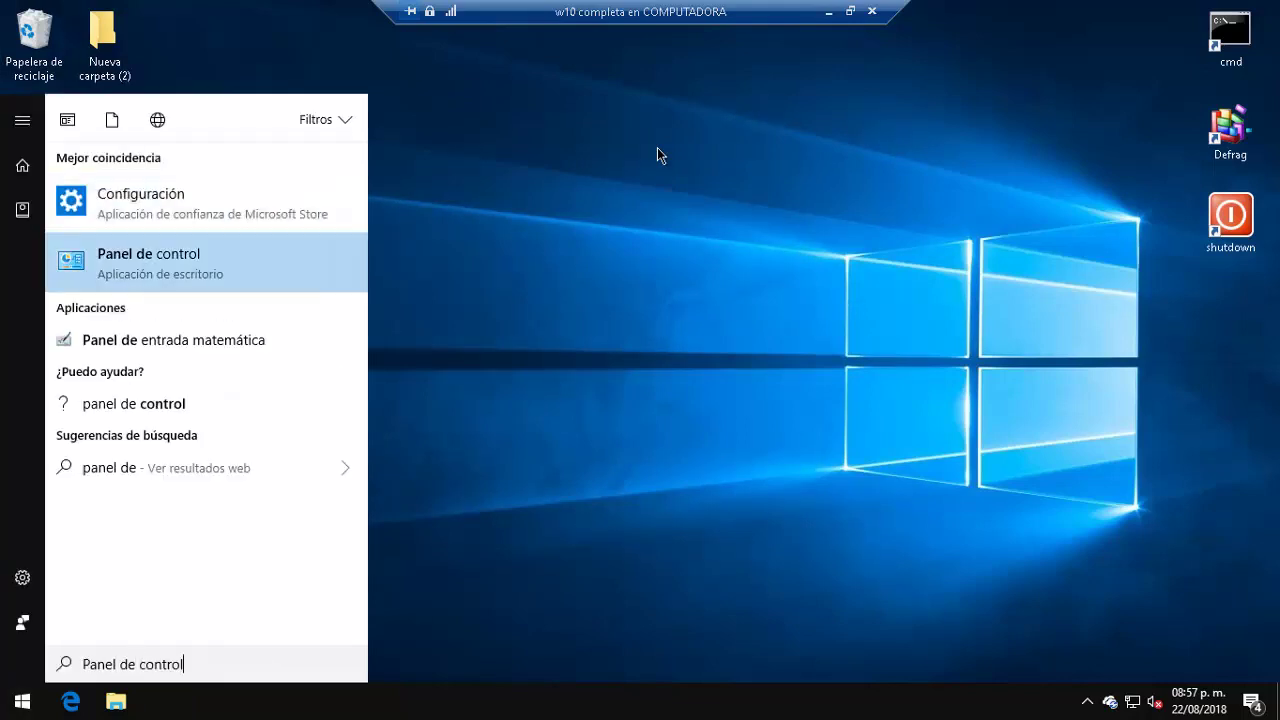
{"action": "key", "text": "Return"}
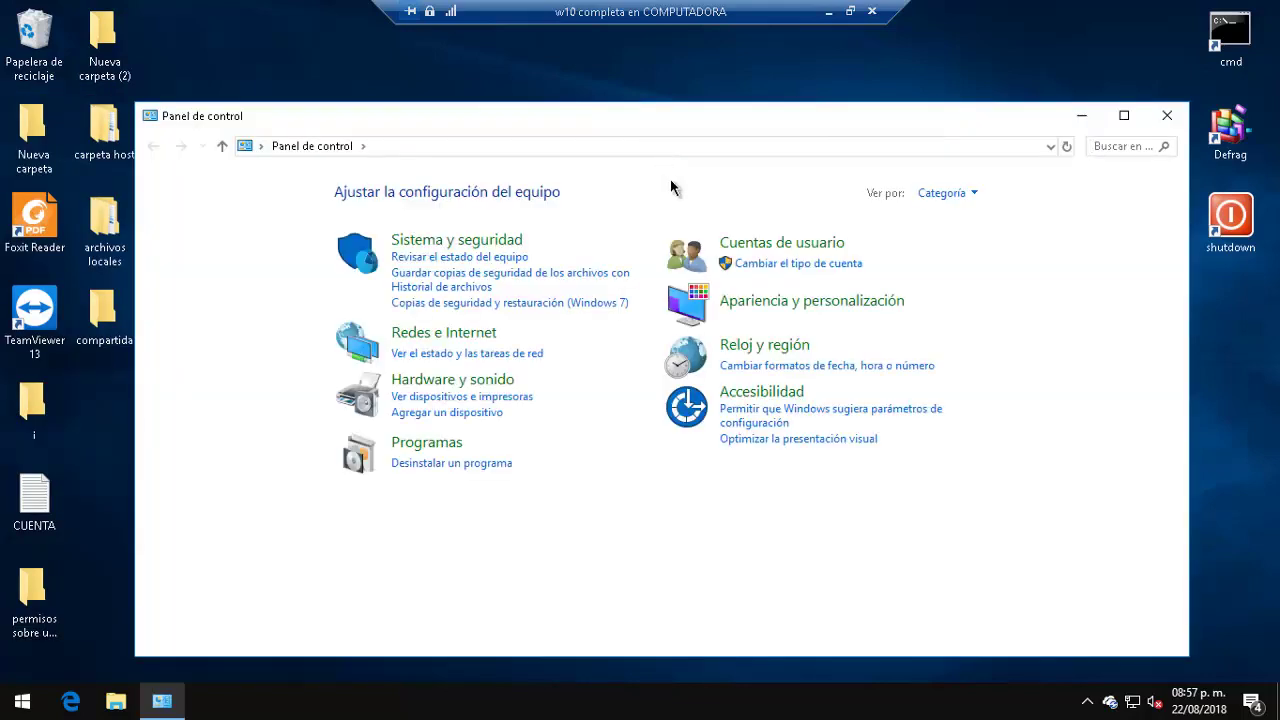
Step: Go to Cuentas de usuario > Administrar otra cuenta and scroll through all local accounts
{"action": "left_click", "coordinate": [790, 244]}
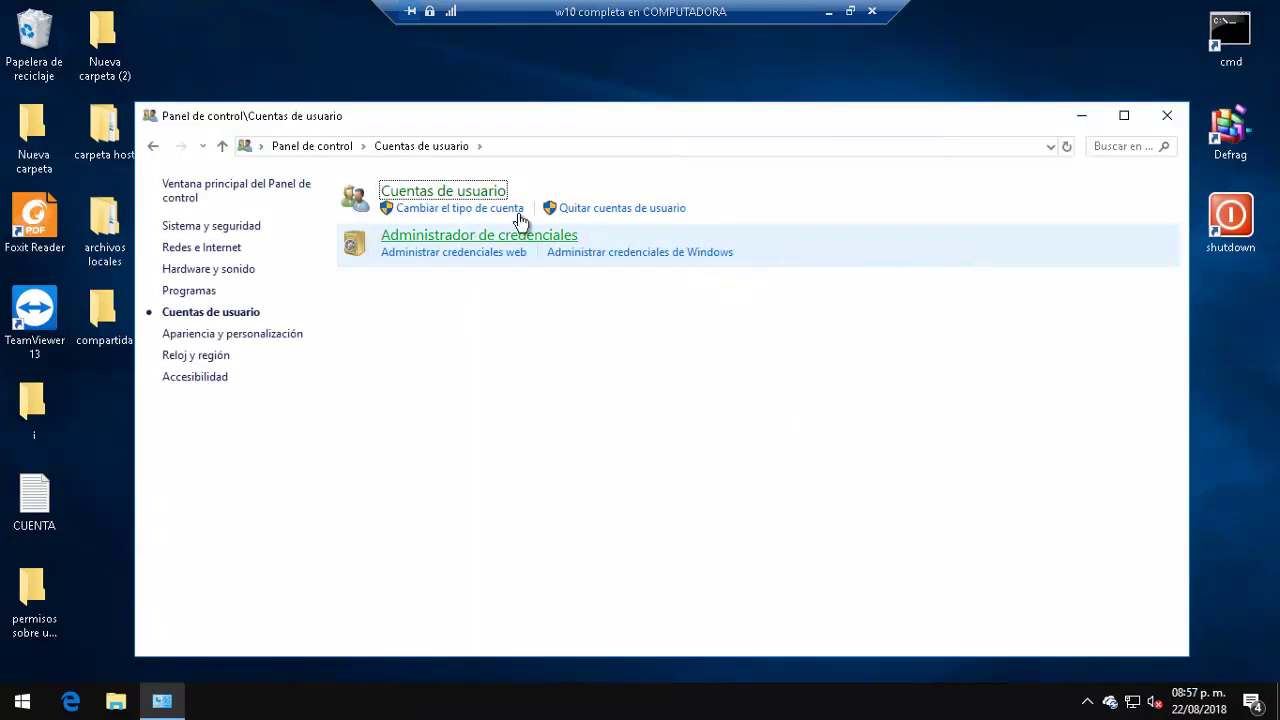
{"action": "left_click", "coordinate": [493, 203]}
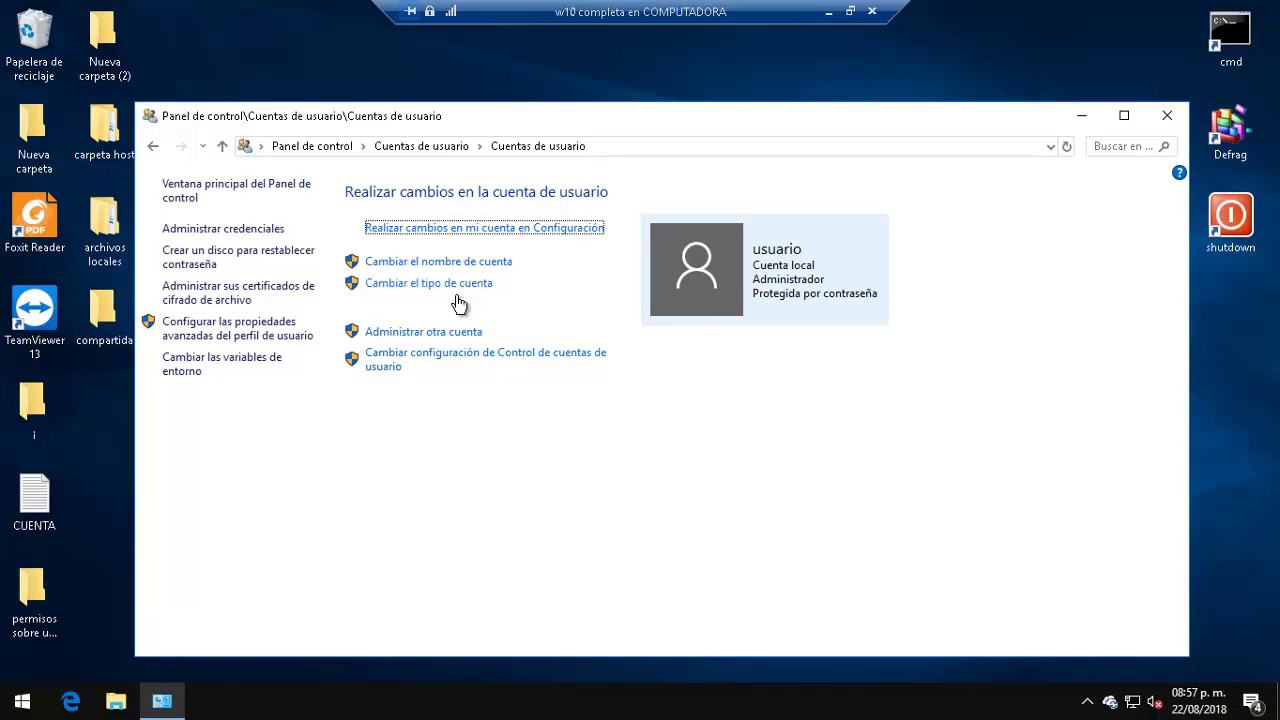
{"action": "left_click", "coordinate": [456, 332]}
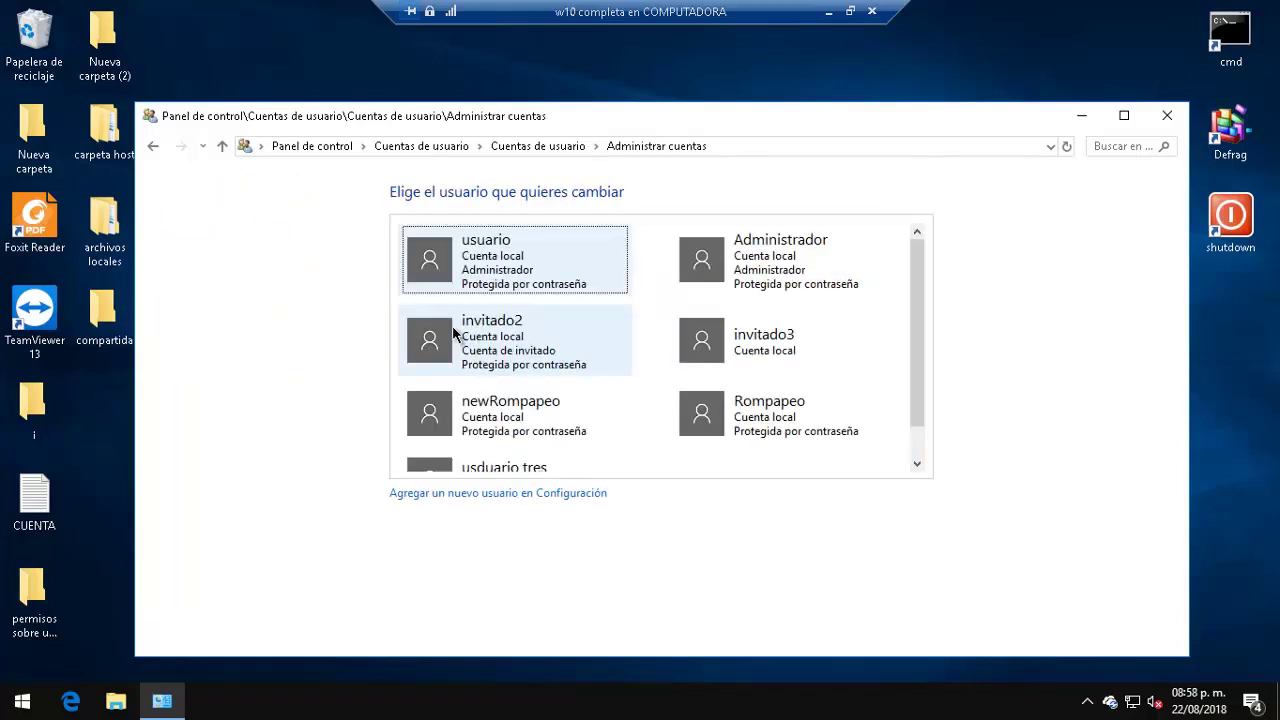
{"action": "scroll", "coordinate": [455, 333], "scroll_direction": "down", "scroll_amount": 3}
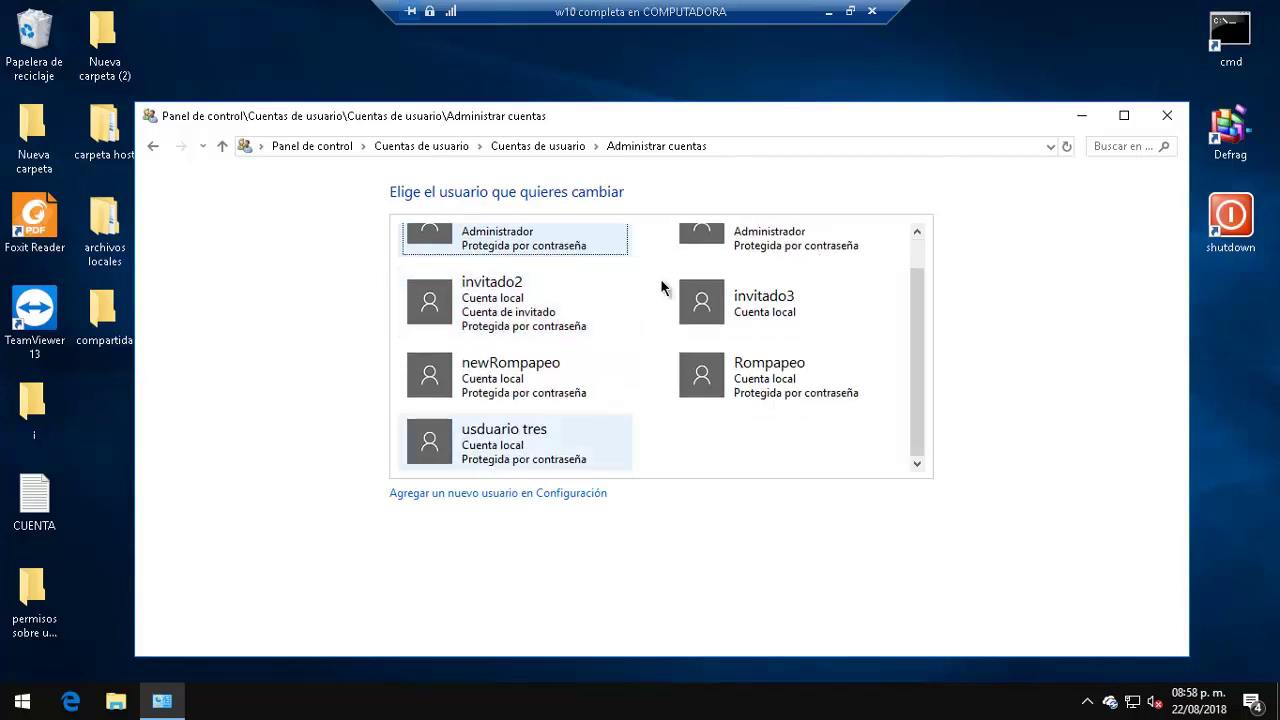
{"action": "scroll", "coordinate": [677, 420], "scroll_direction": "up", "scroll_amount": 3}
{"action": "scroll", "coordinate": [467, 462], "scroll_direction": "down", "scroll_amount": 2}
Step: Review Familia y otros contactos in Settings, then close Settings and Control Panel
{"action": "left_click", "coordinate": [522, 494]}
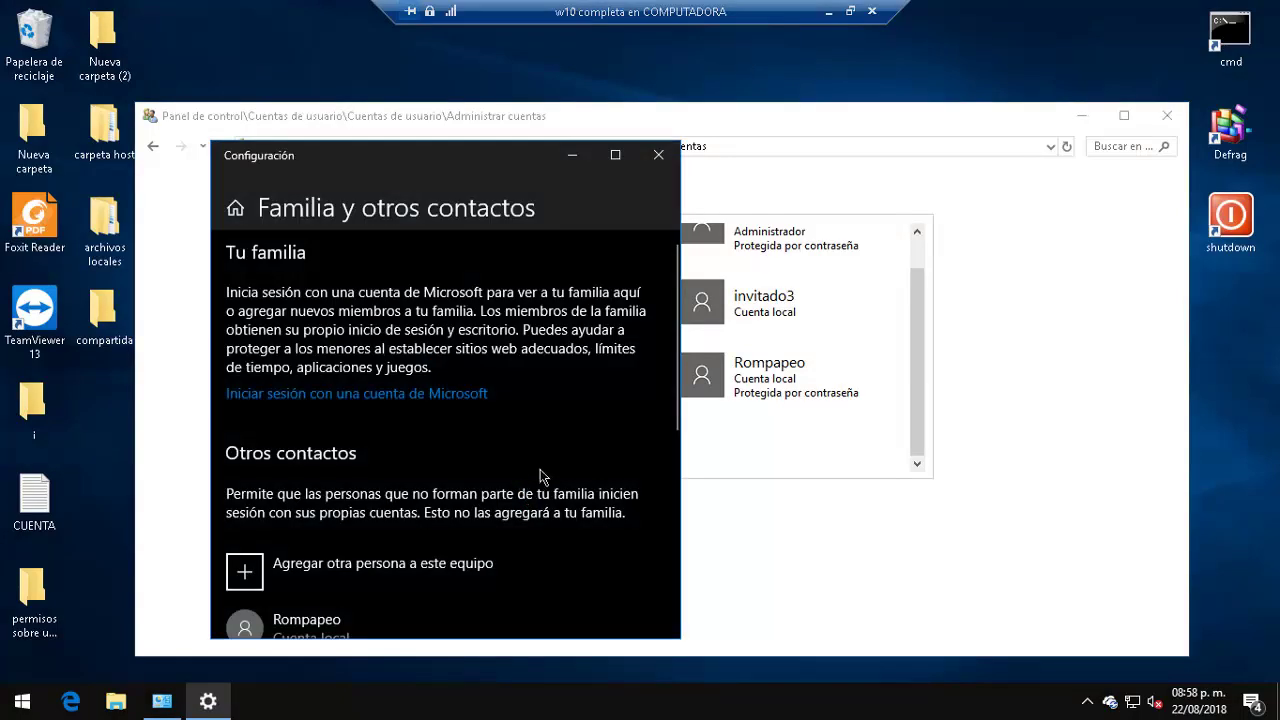
{"action": "scroll", "coordinate": [380, 420], "scroll_direction": "down", "scroll_amount": 5}
{"action": "scroll", "coordinate": [375, 437], "scroll_direction": "up", "scroll_amount": 3}
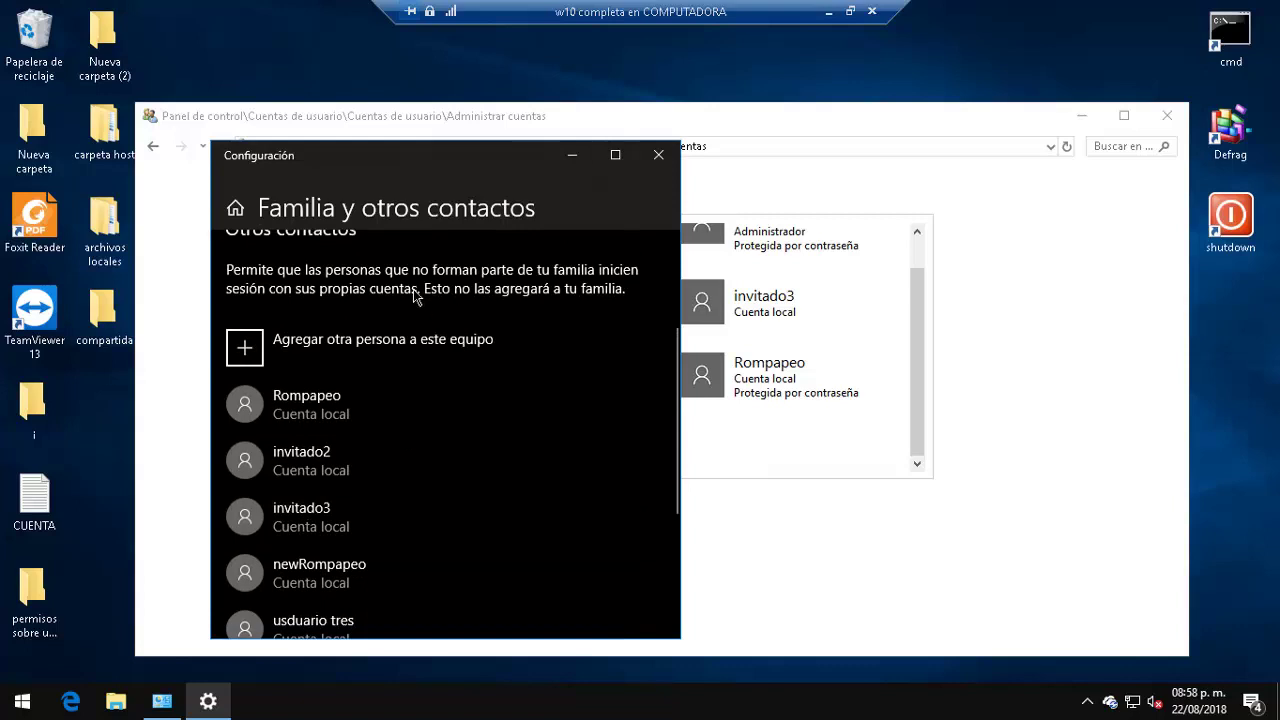
{"action": "left_click_drag", "start_coordinate": [487, 176], "coordinate": [580, 112]}
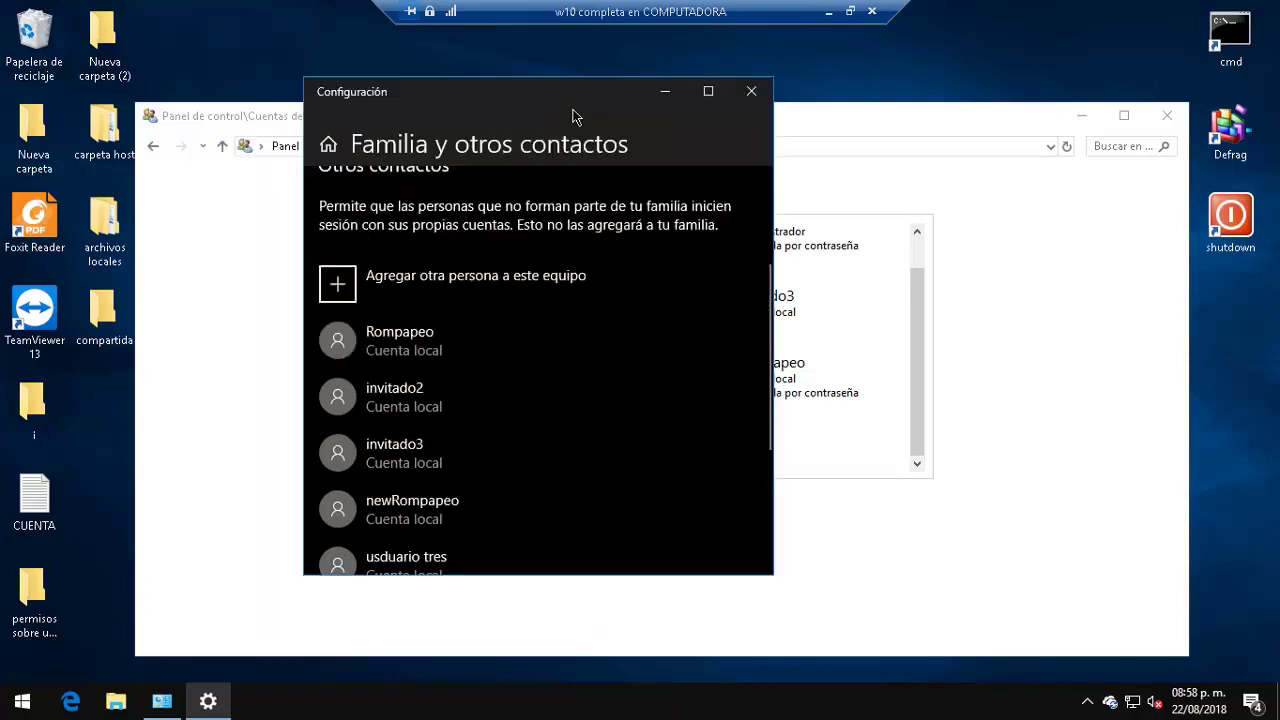
{"action": "scroll", "coordinate": [499, 302], "scroll_direction": "down", "scroll_amount": 5}
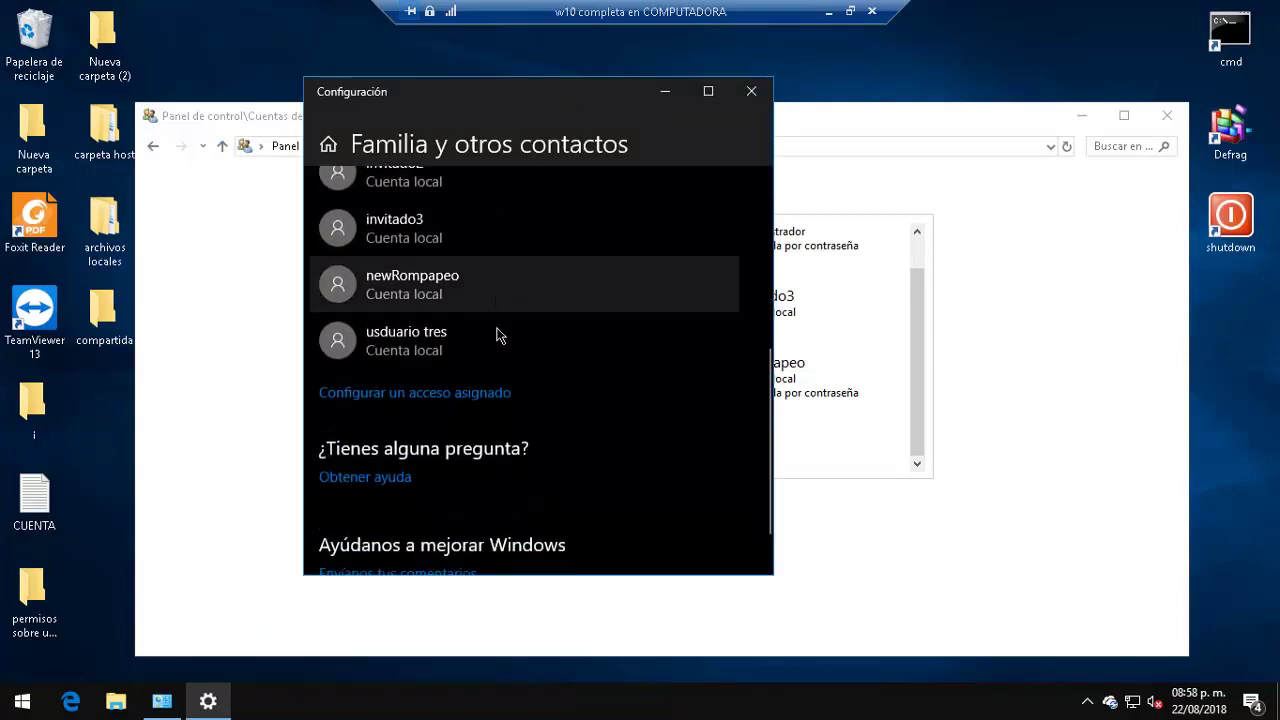
{"action": "scroll", "coordinate": [505, 335], "scroll_direction": "up", "scroll_amount": 5}
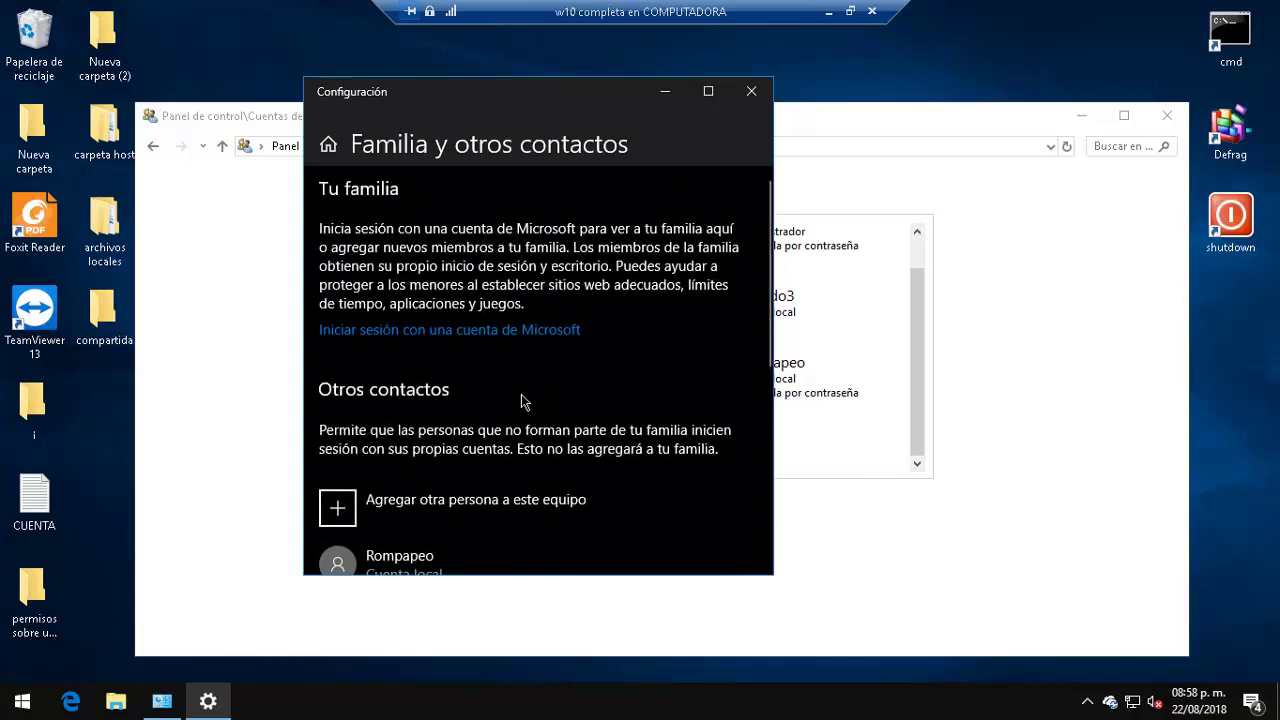
{"action": "left_click", "coordinate": [471, 502]}
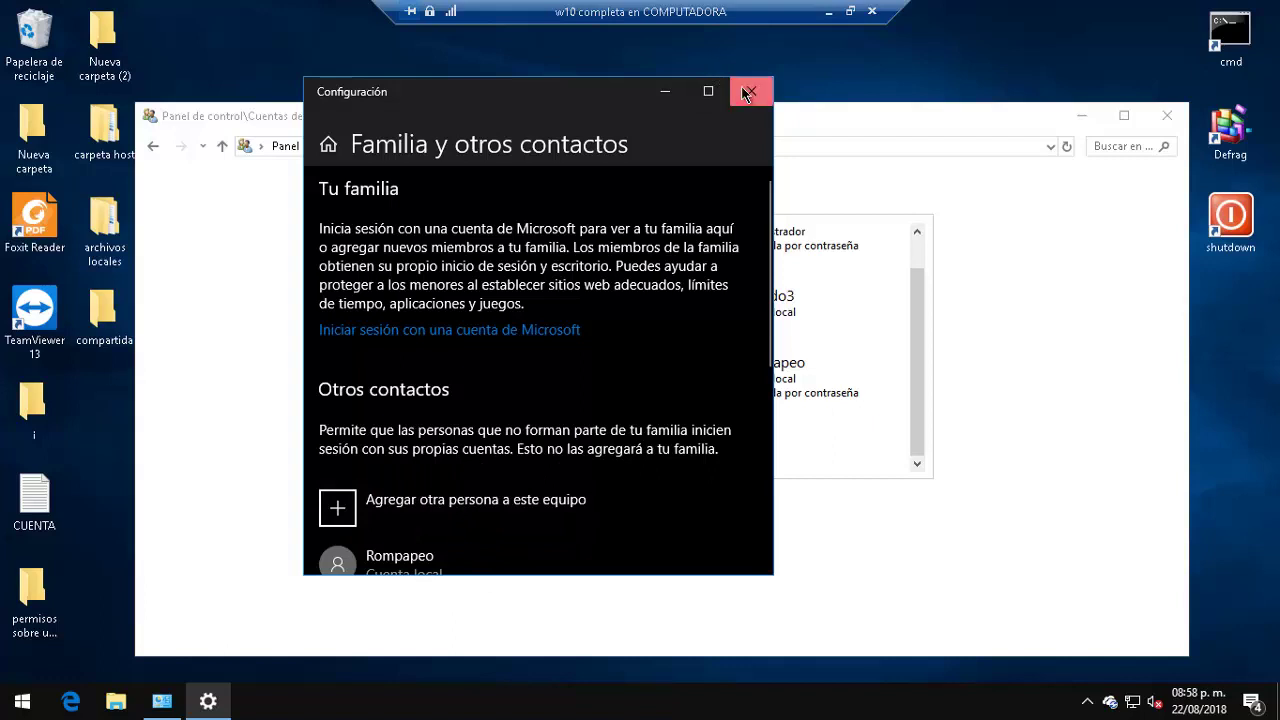
{"action": "left_click", "coordinate": [751, 91]}
{"action": "left_click", "coordinate": [1167, 116]}
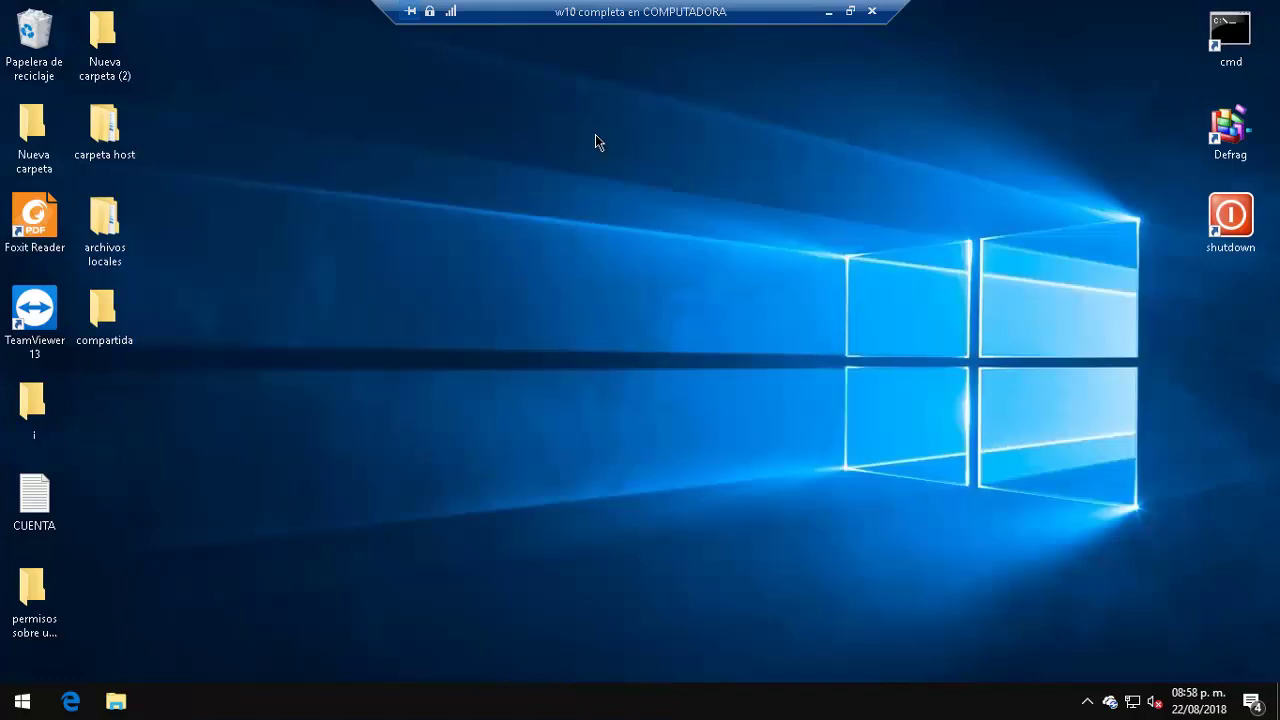
Step: Launch cmd as administrator from Run and display the net user /? help
{"action": "key", "text": "super+r"}
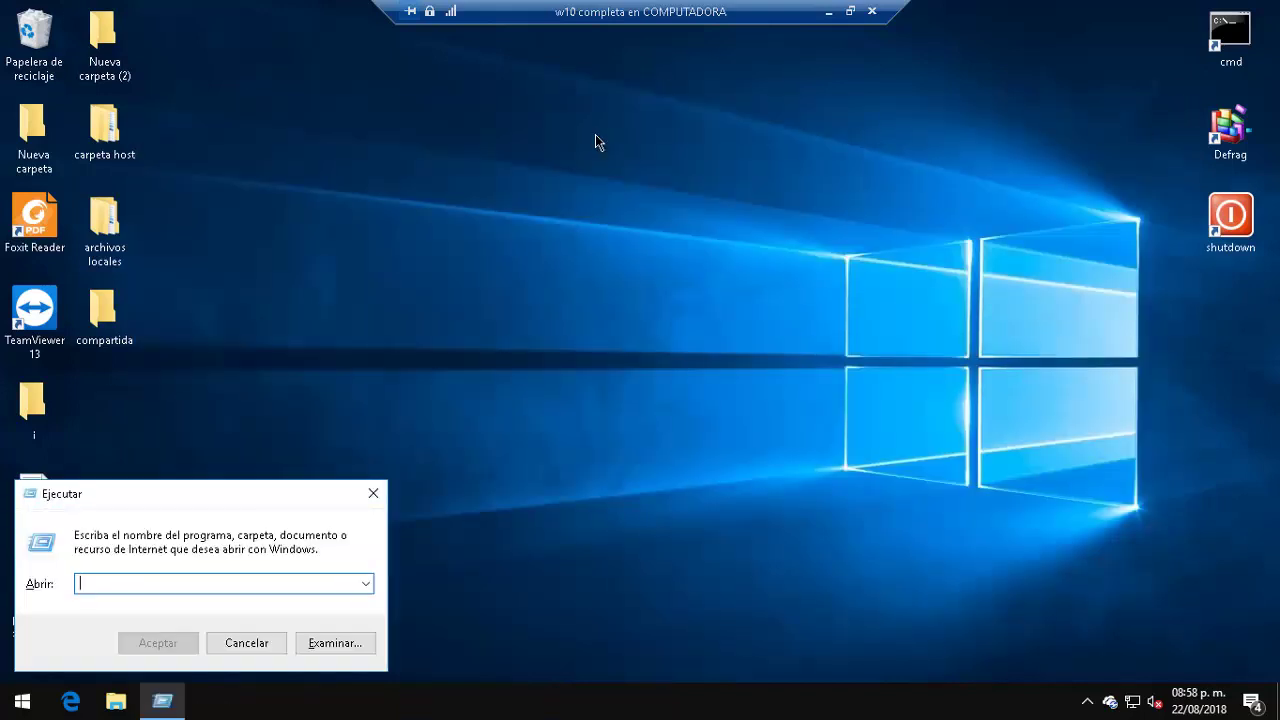
{"action": "type", "text": "cmd"}
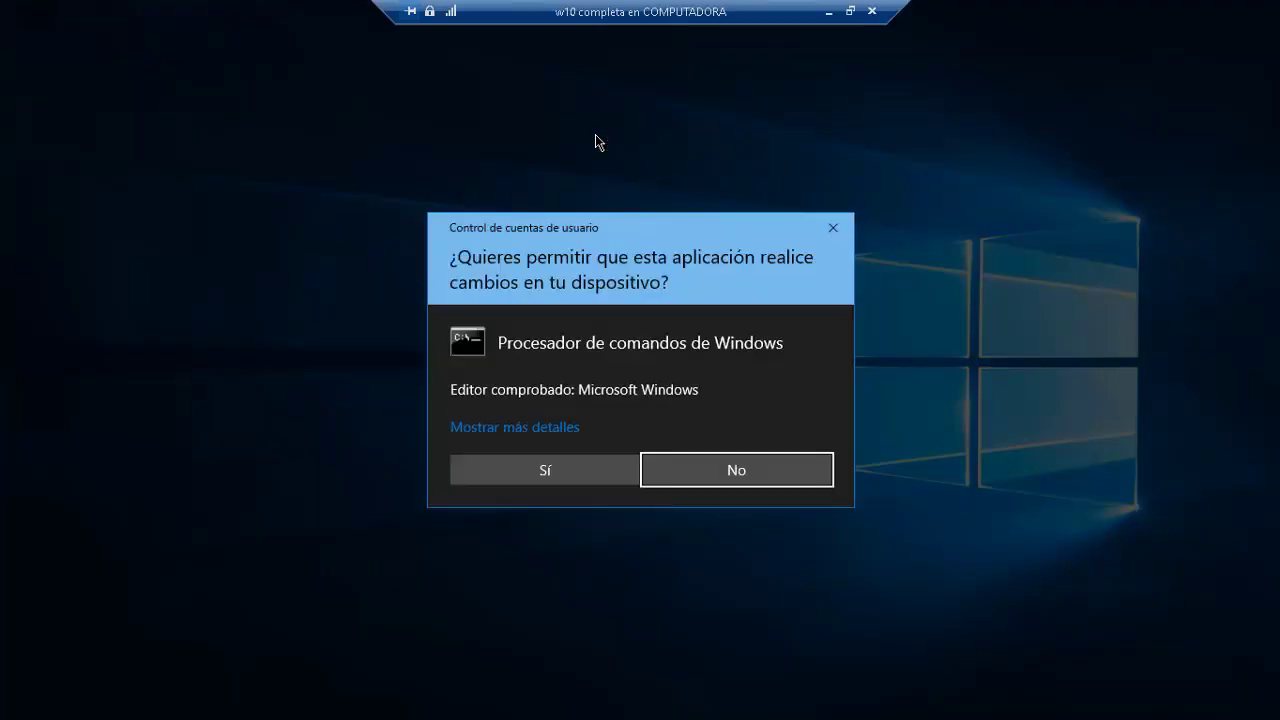
{"action": "key", "text": "Left"}
{"action": "key", "text": "Return"}
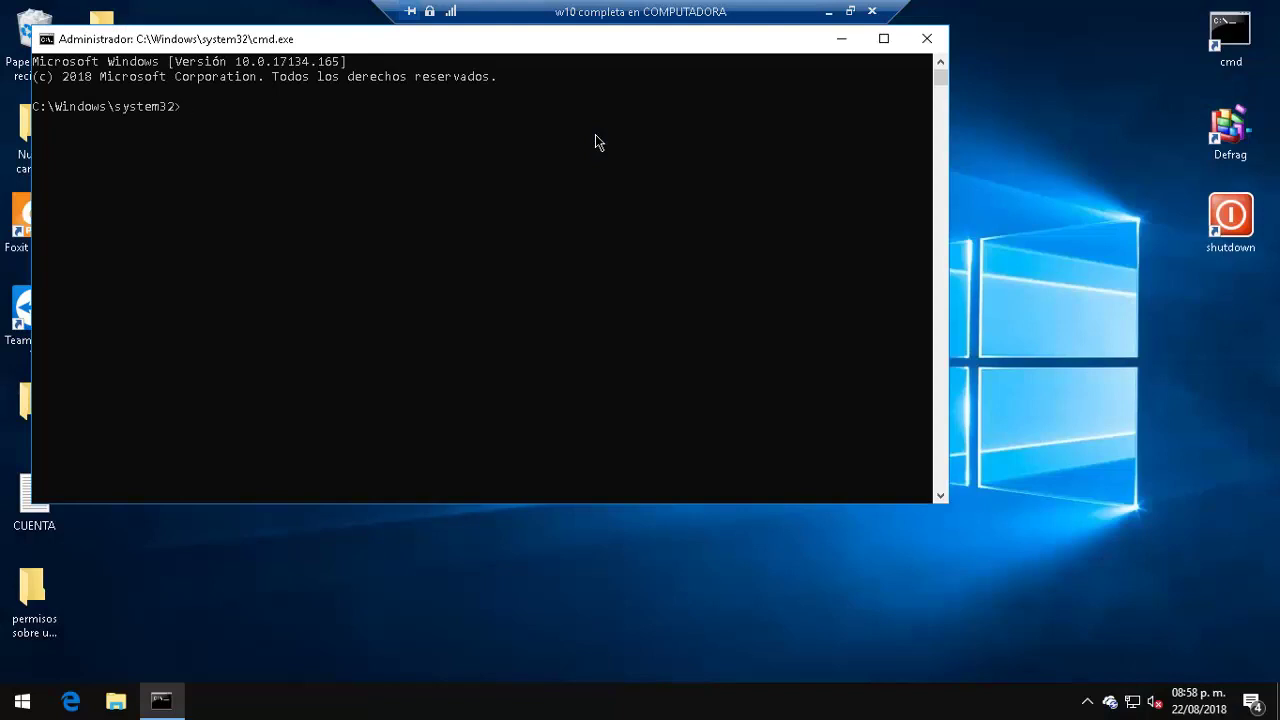
{"action": "type", "text": "net user /?"}
{"action": "key", "text": "Return"}
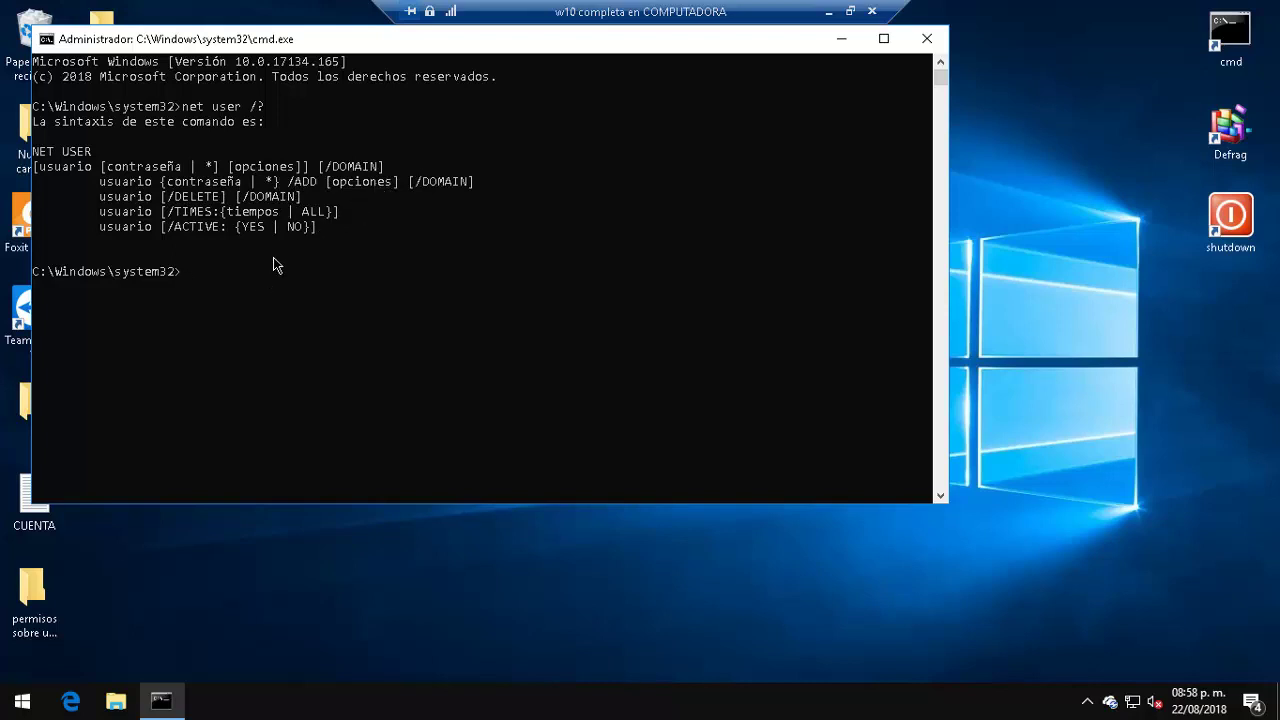
Step: Enter the command net user rompapeonew /add in the administrator Command Prompt
{"action": "type", "text": "net user rompapeo"}
{"action": "type", "text": "new"}
{"action": "type", "text": "/add"}
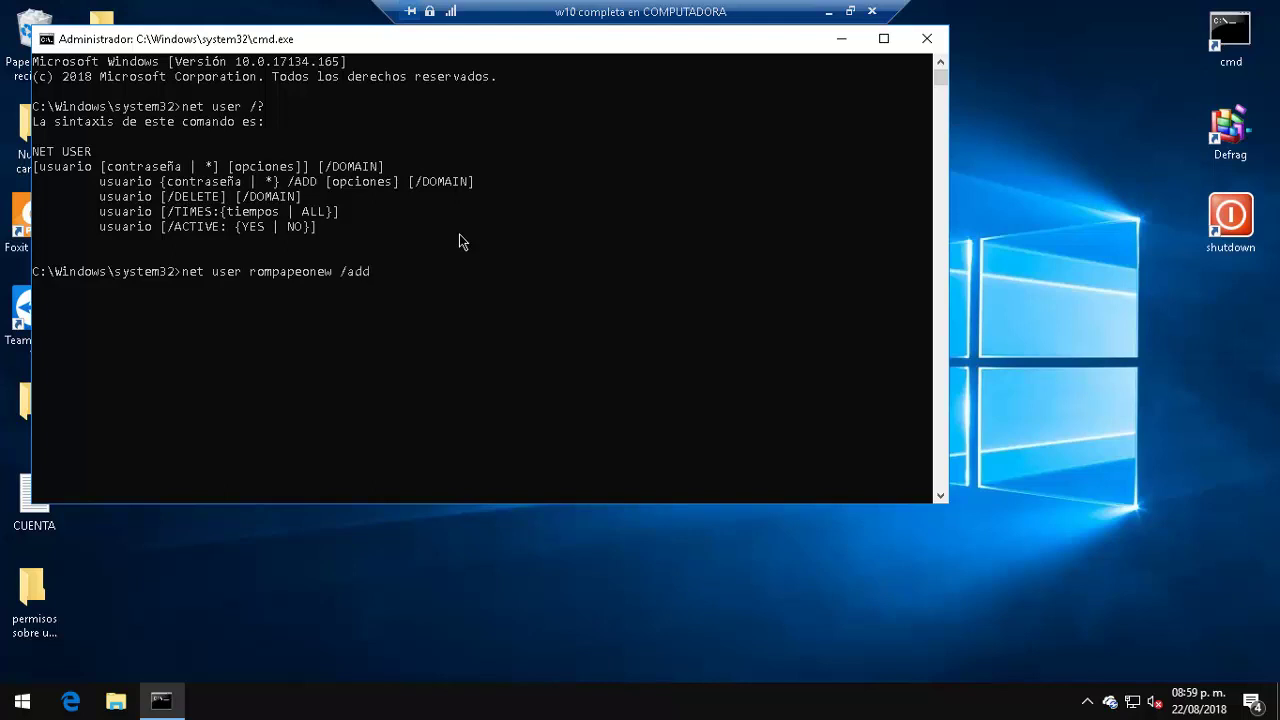
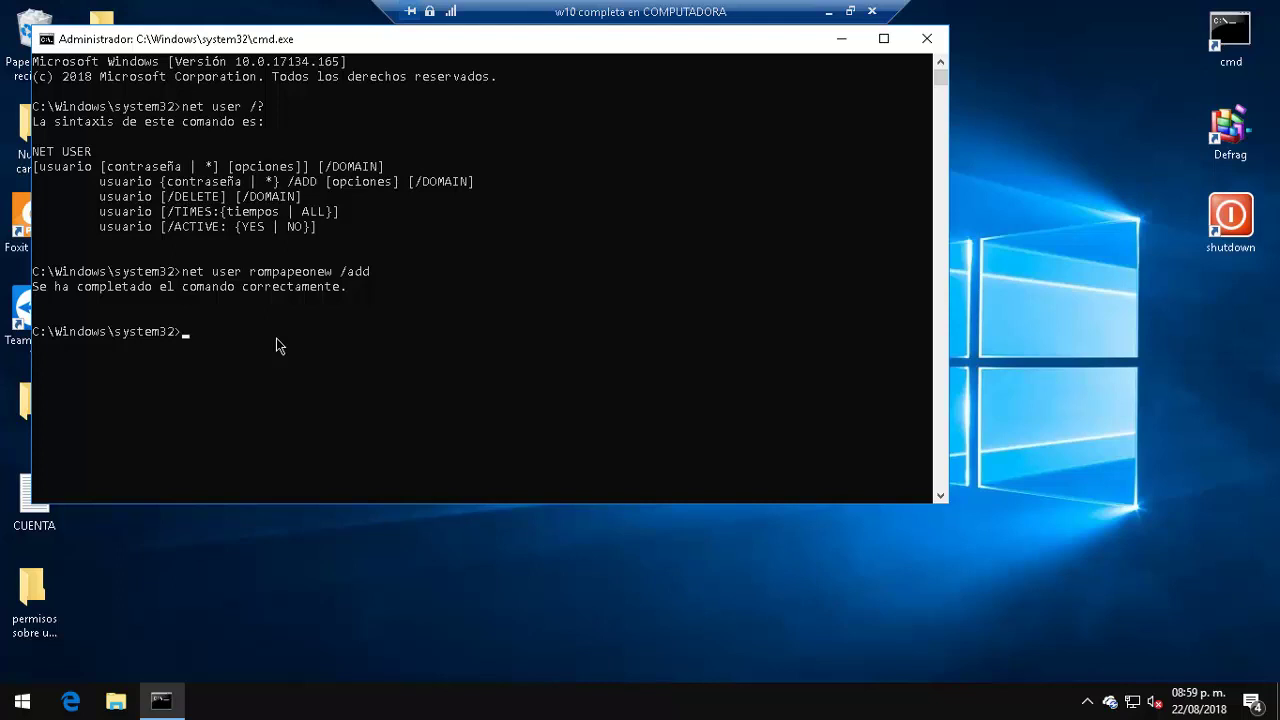
Step: Run net user to list all local accounts and highlight the new rompapeonew entry
{"action": "type", "text": "net use"}
{"action": "type", "text": "et usert"}
{"action": "key", "text": "BackSpace"}
{"action": "key", "text": "Return"}
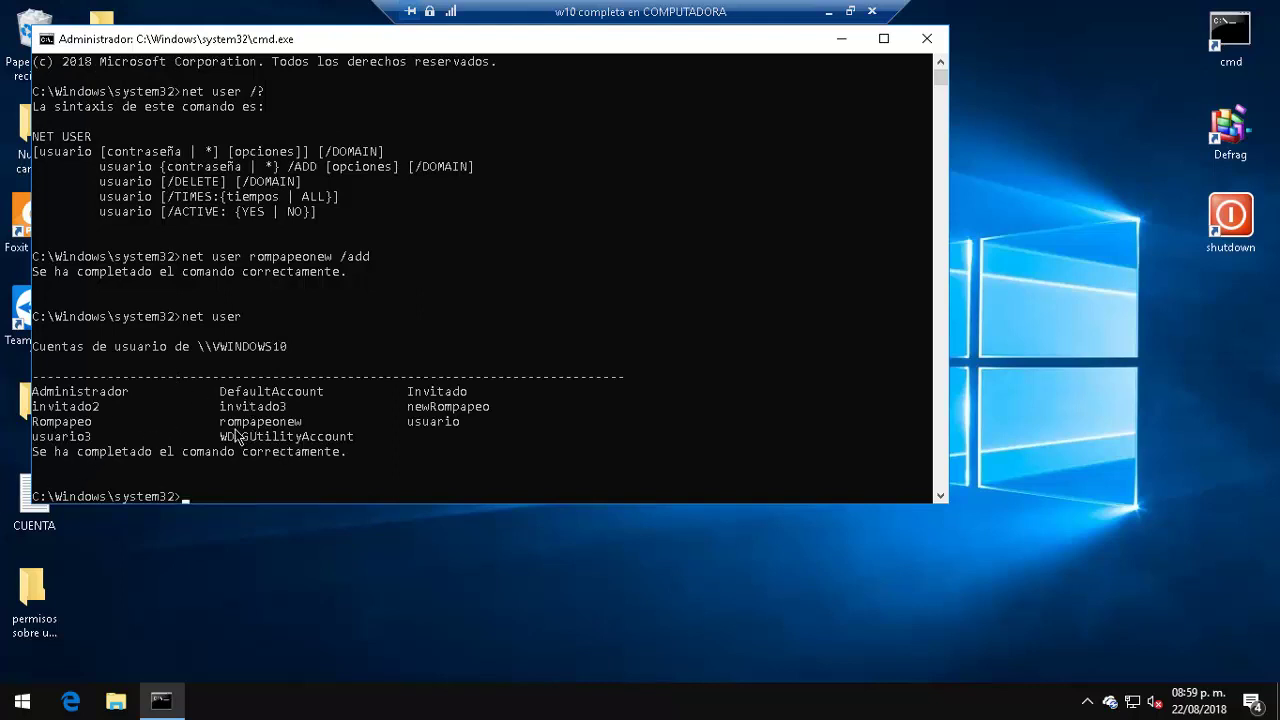
{"action": "left_click_drag", "start_coordinate": [223, 437], "coordinate": [305, 423]}
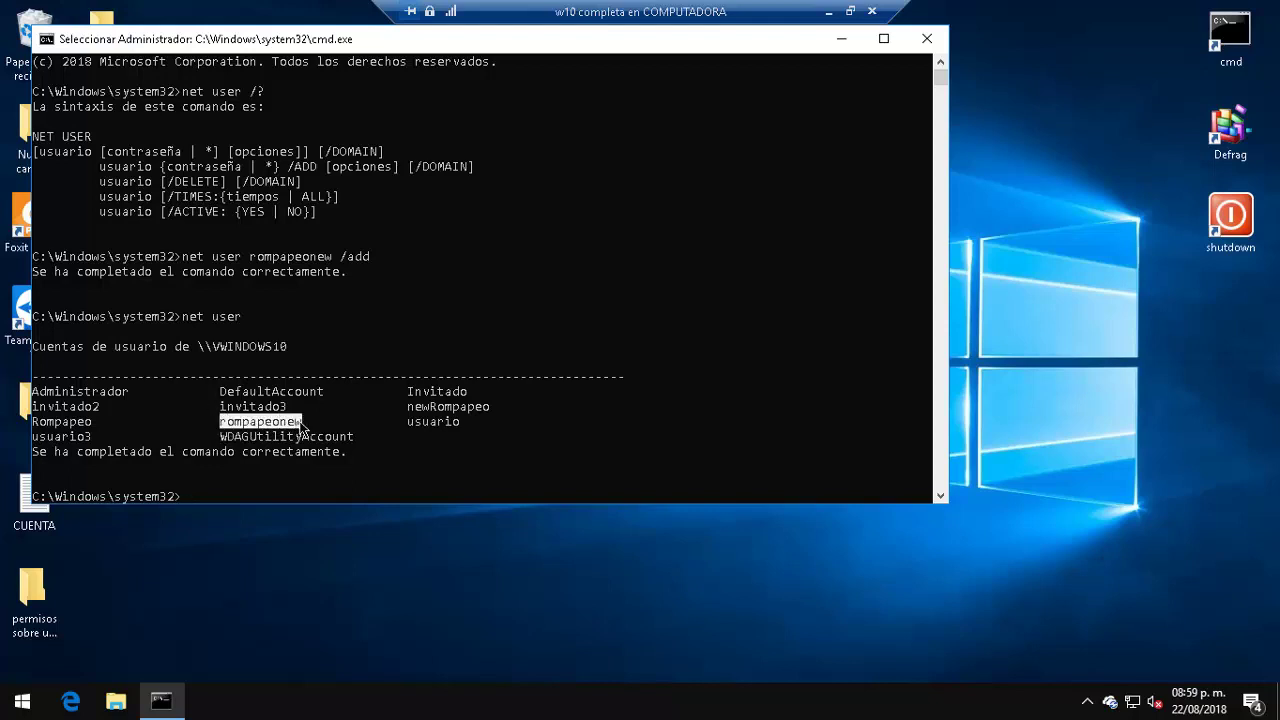
{"action": "left_click", "coordinate": [396, 482]}
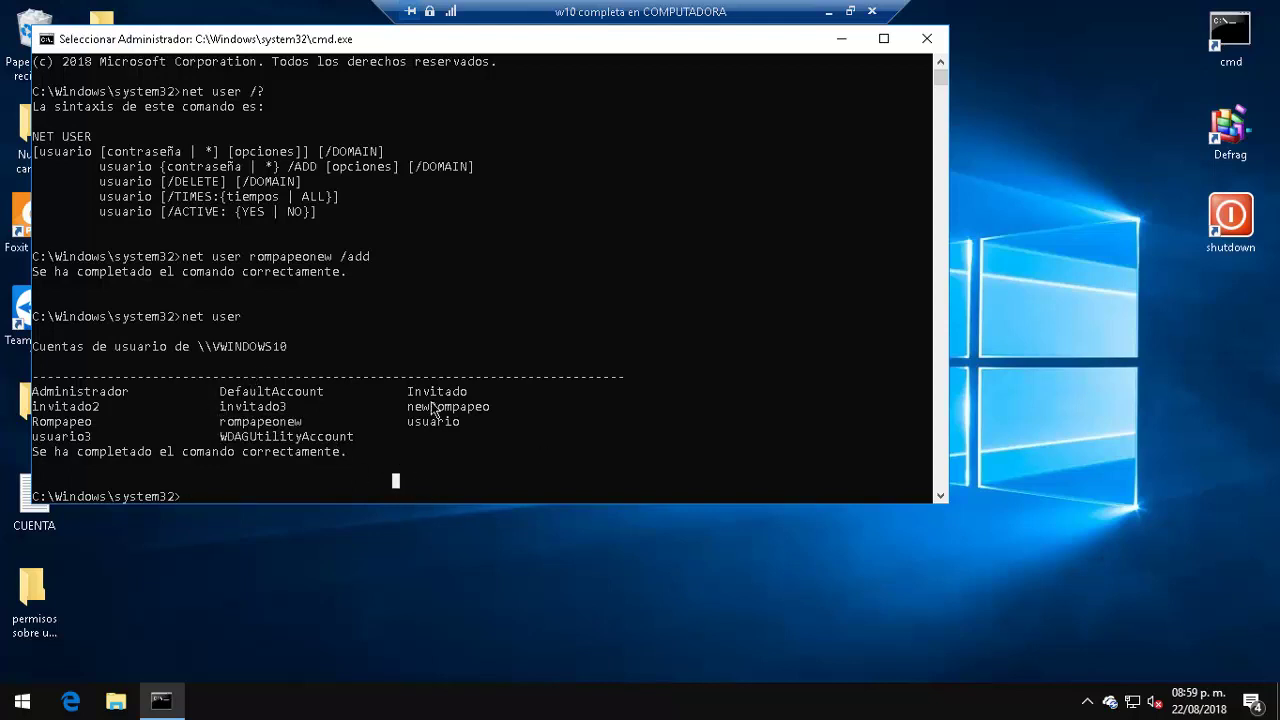